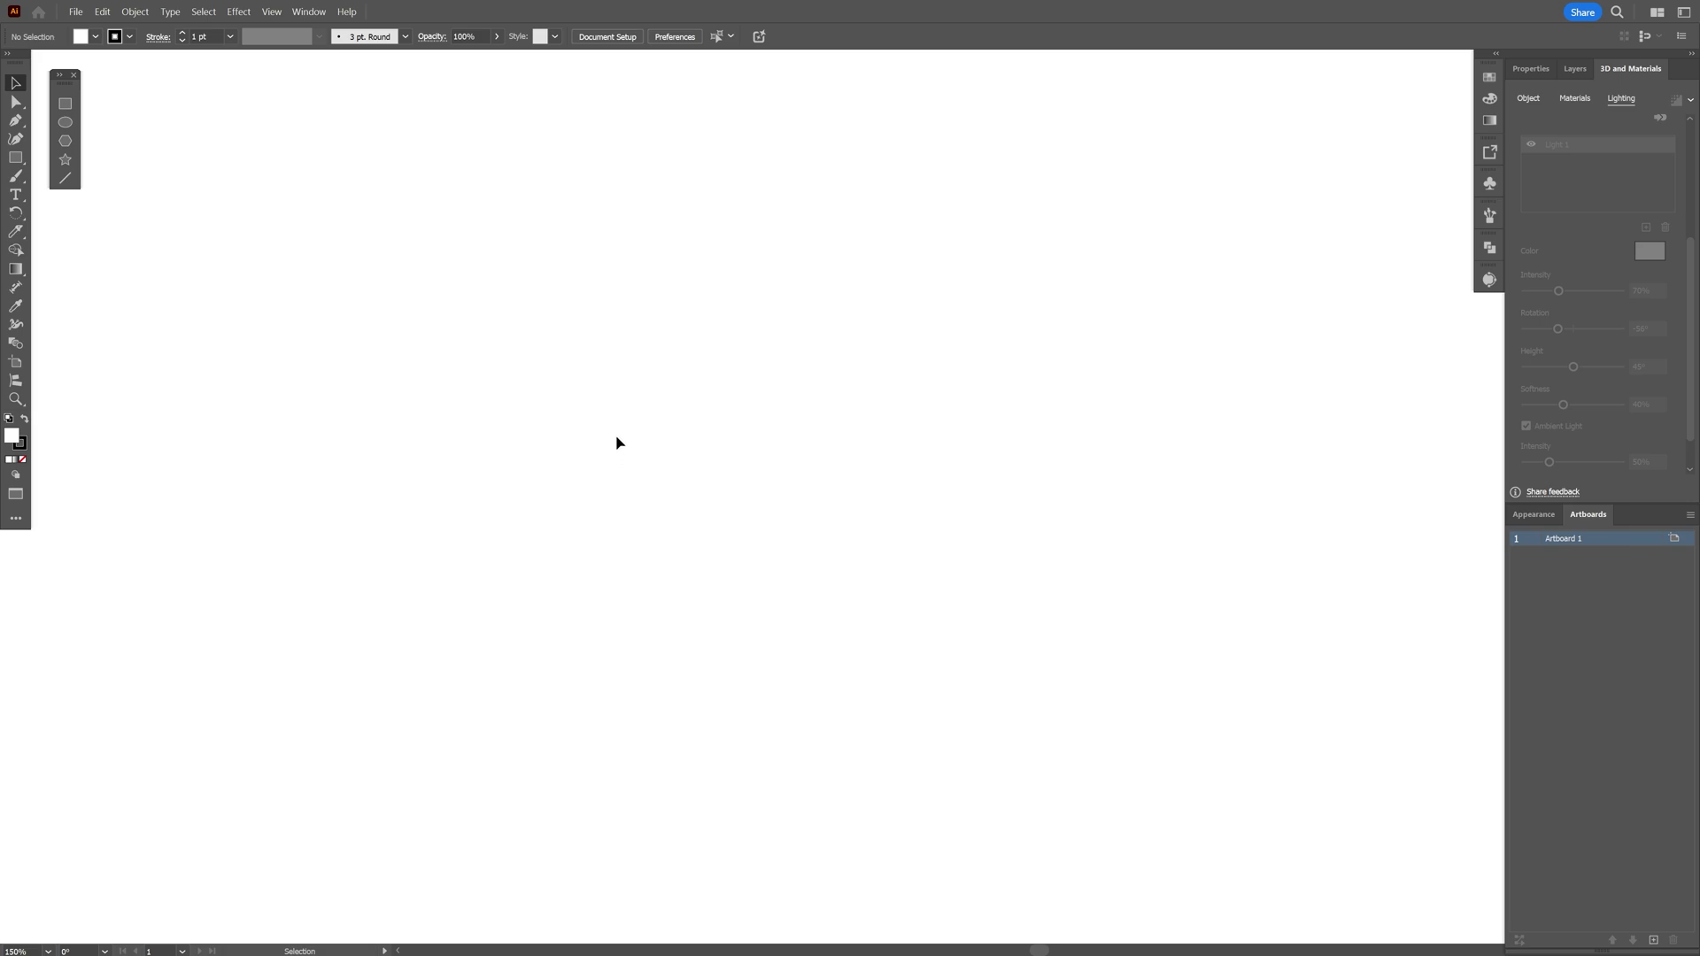
Create the word PANTER in Mango Grotesque Extra Bold as outlined, ungrouped letter shapes
key(t)
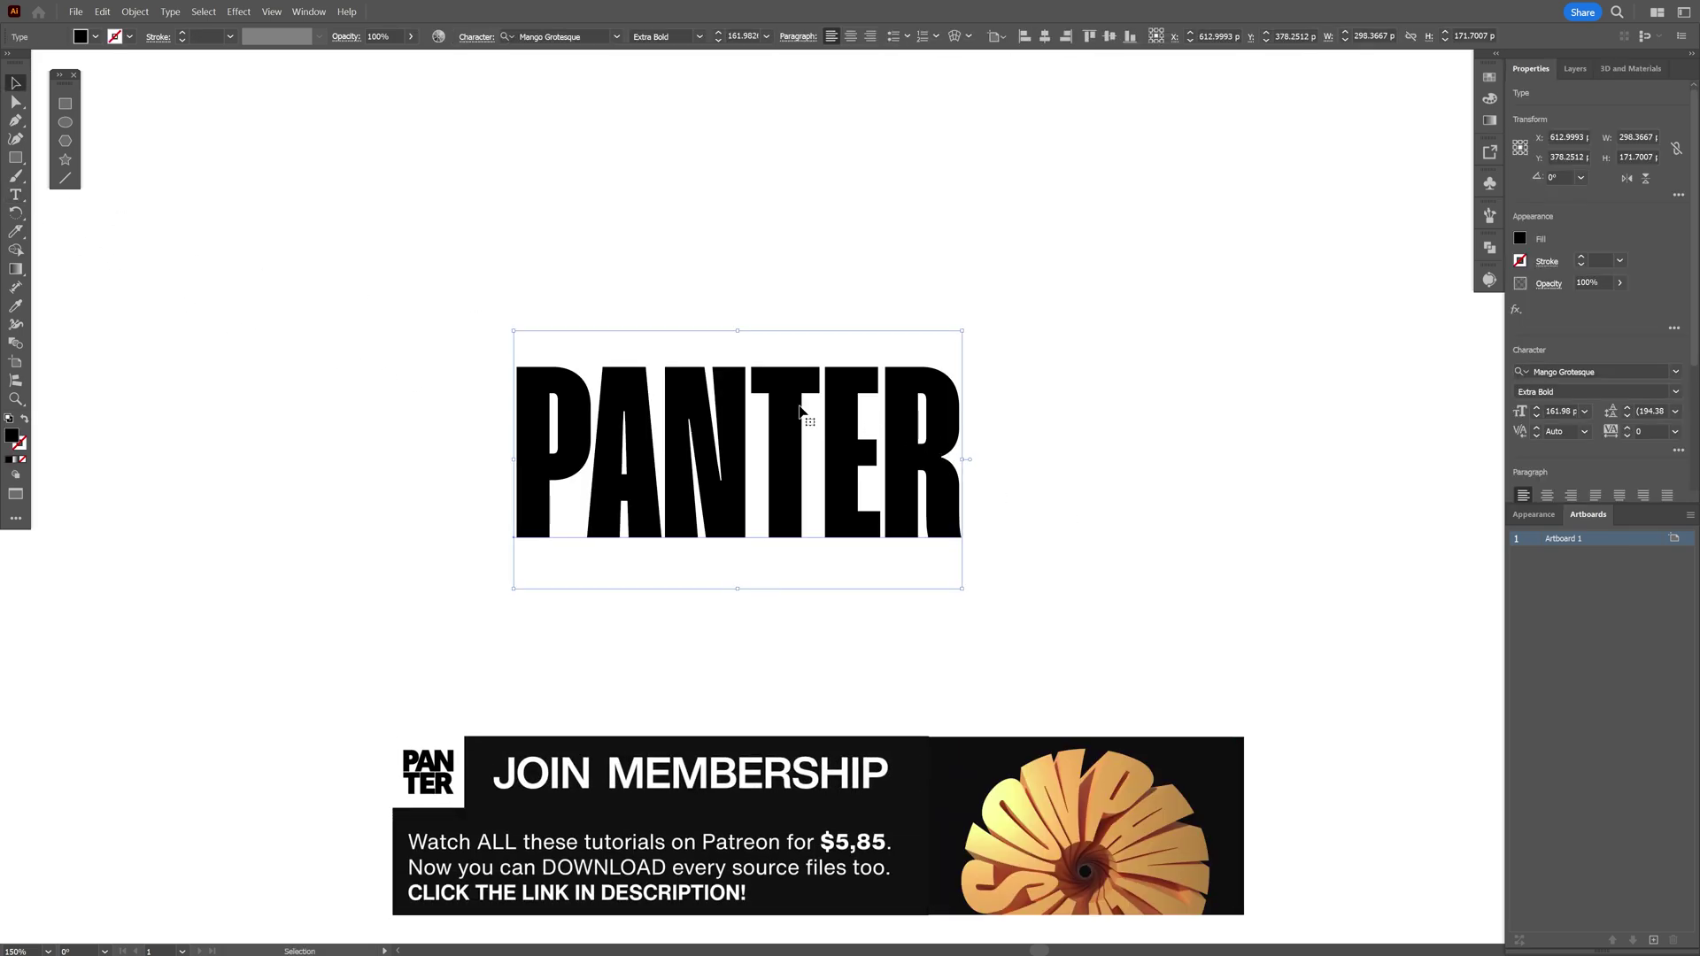
right_click(799, 409)
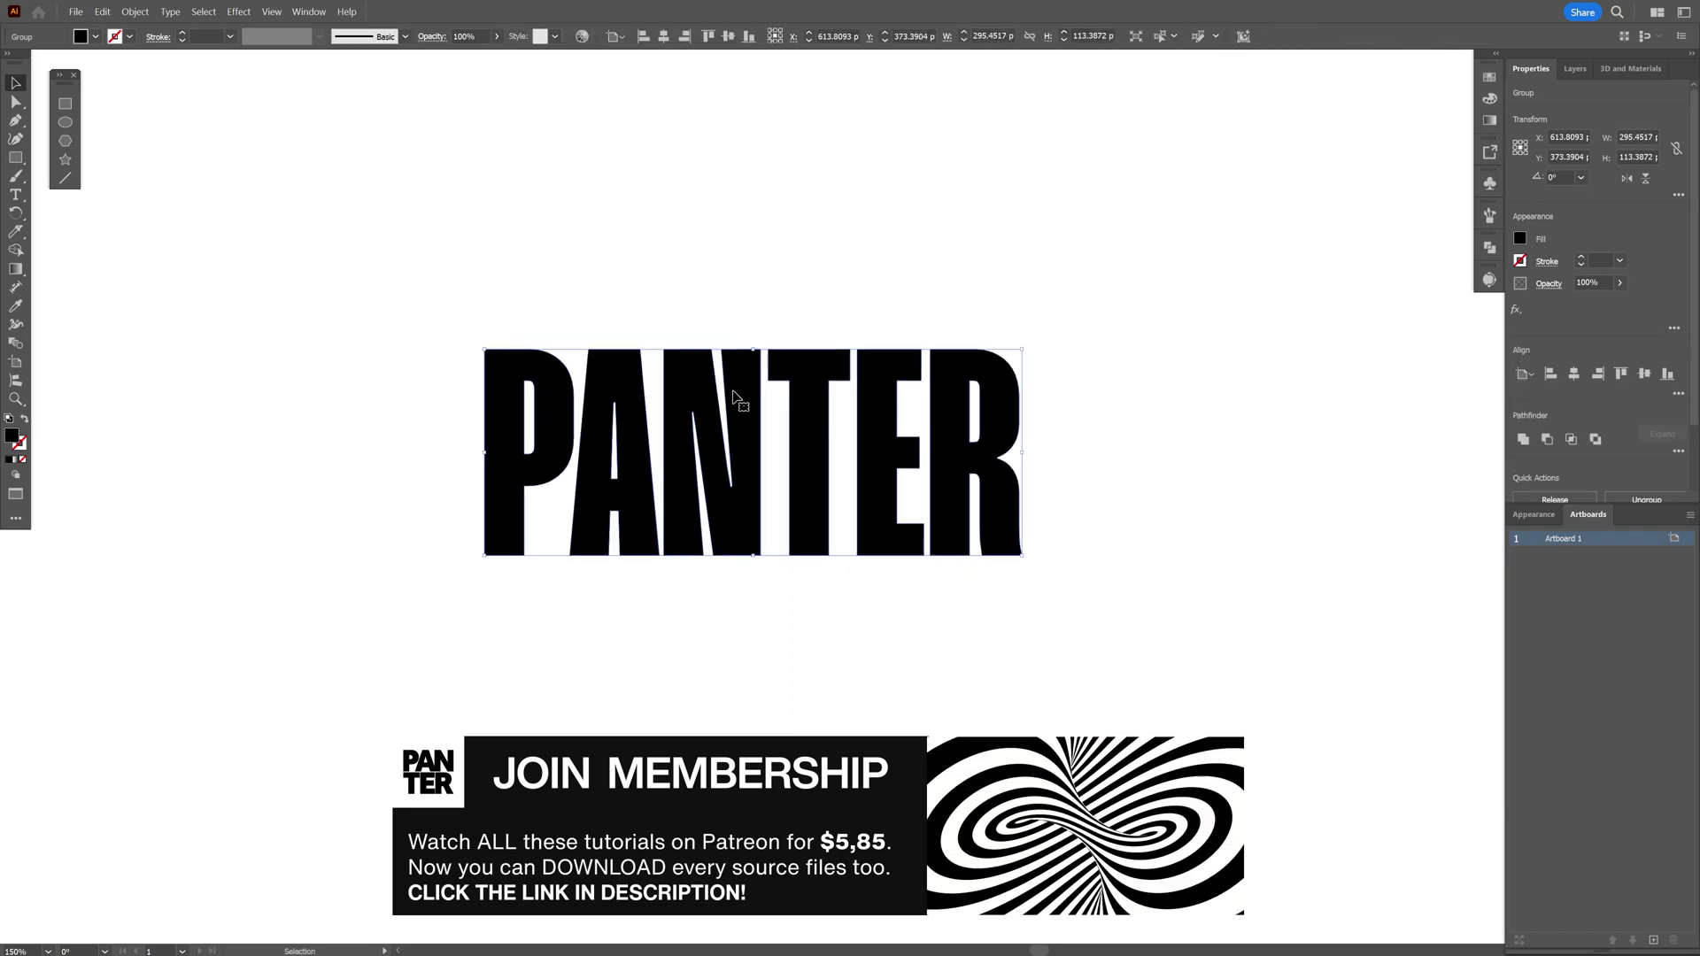
right_click(736, 397)
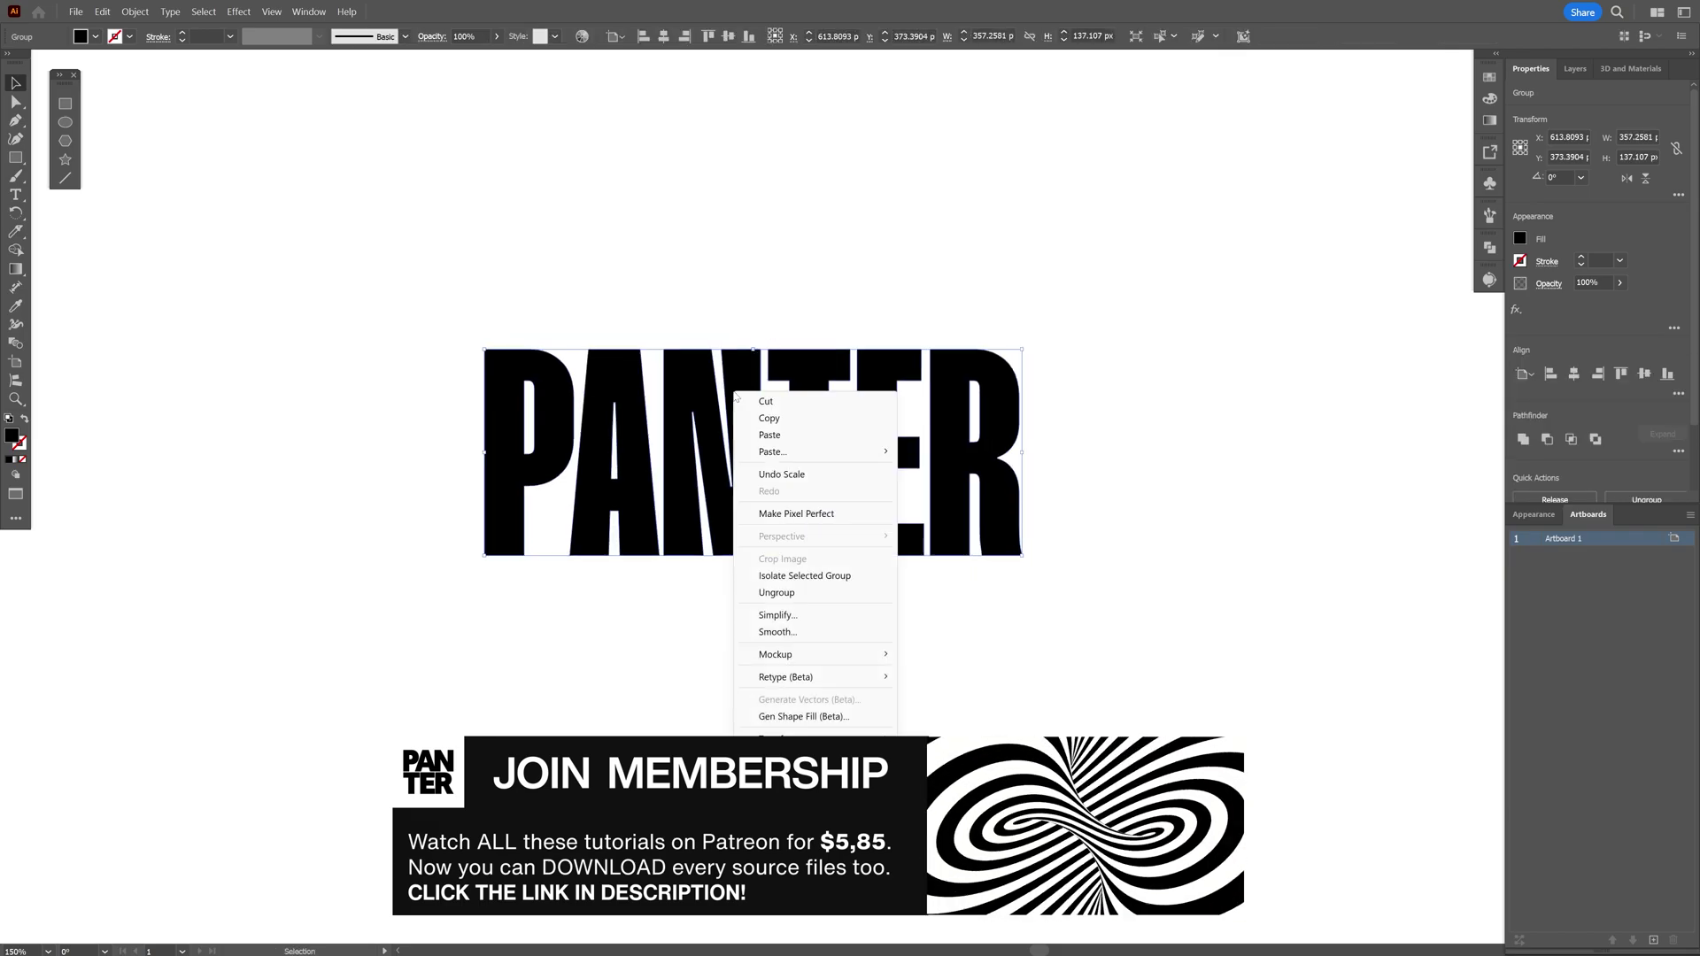
click(787, 594)
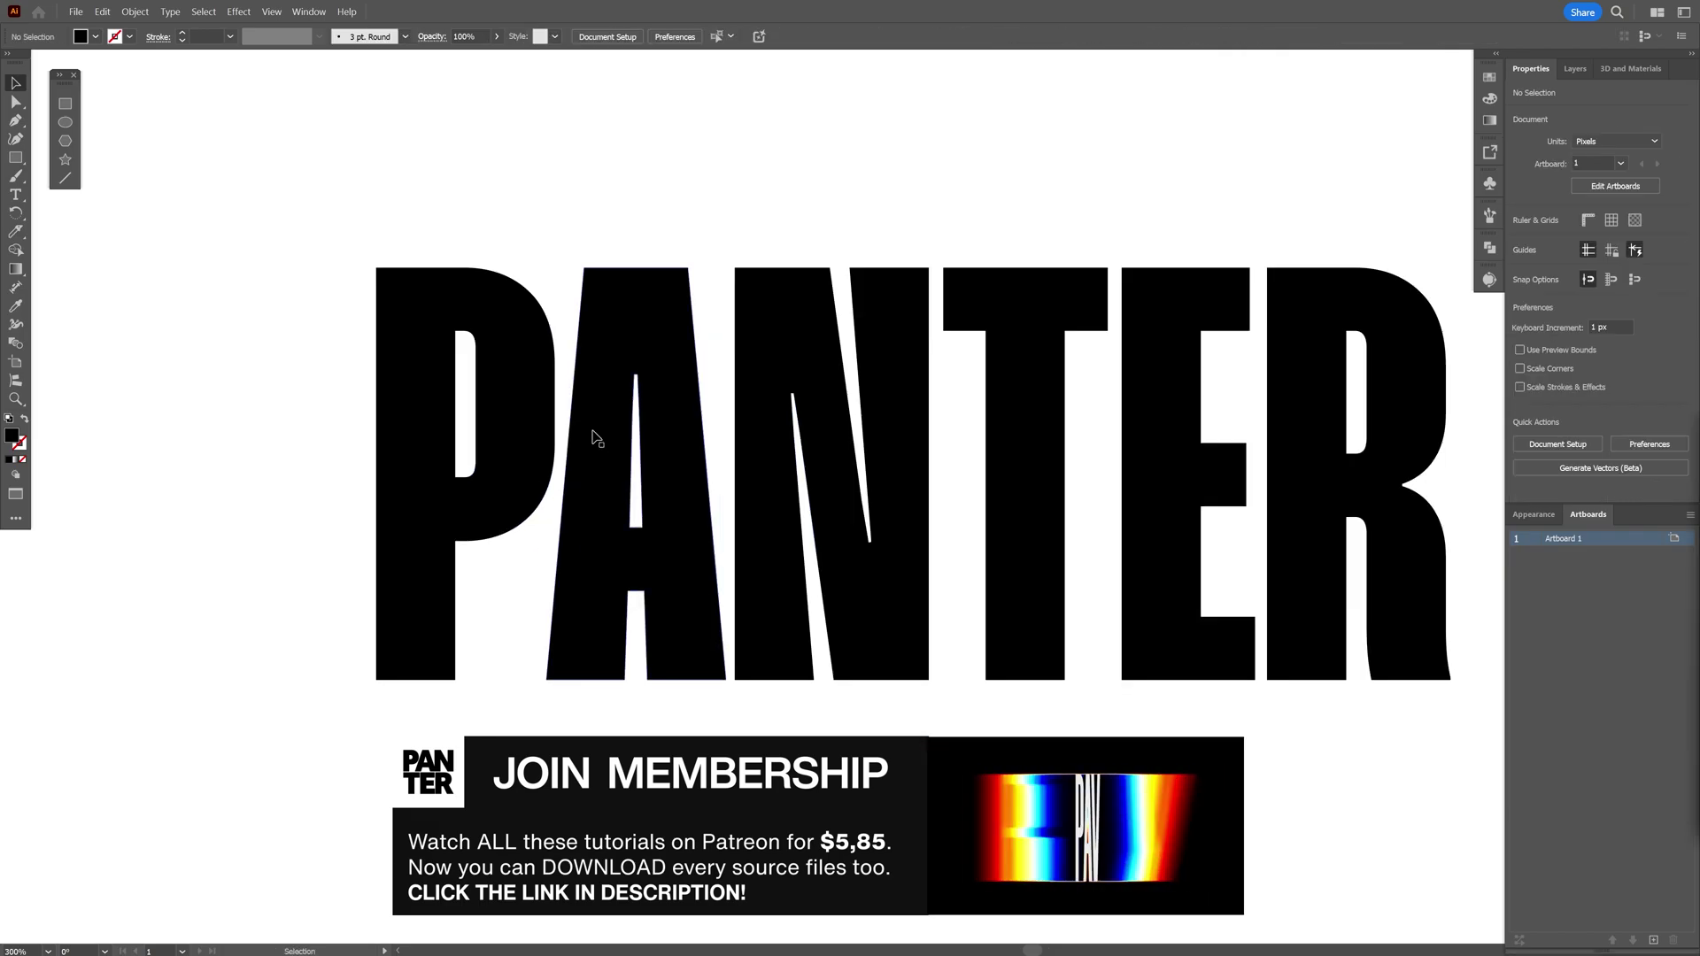
Rearrange the letters into two tightly packed, slightly tilted rows, with PAN above TER
scroll(702, 429, right, 2)
drag(615, 464, 607, 397)
drag(705, 430, 699, 439)
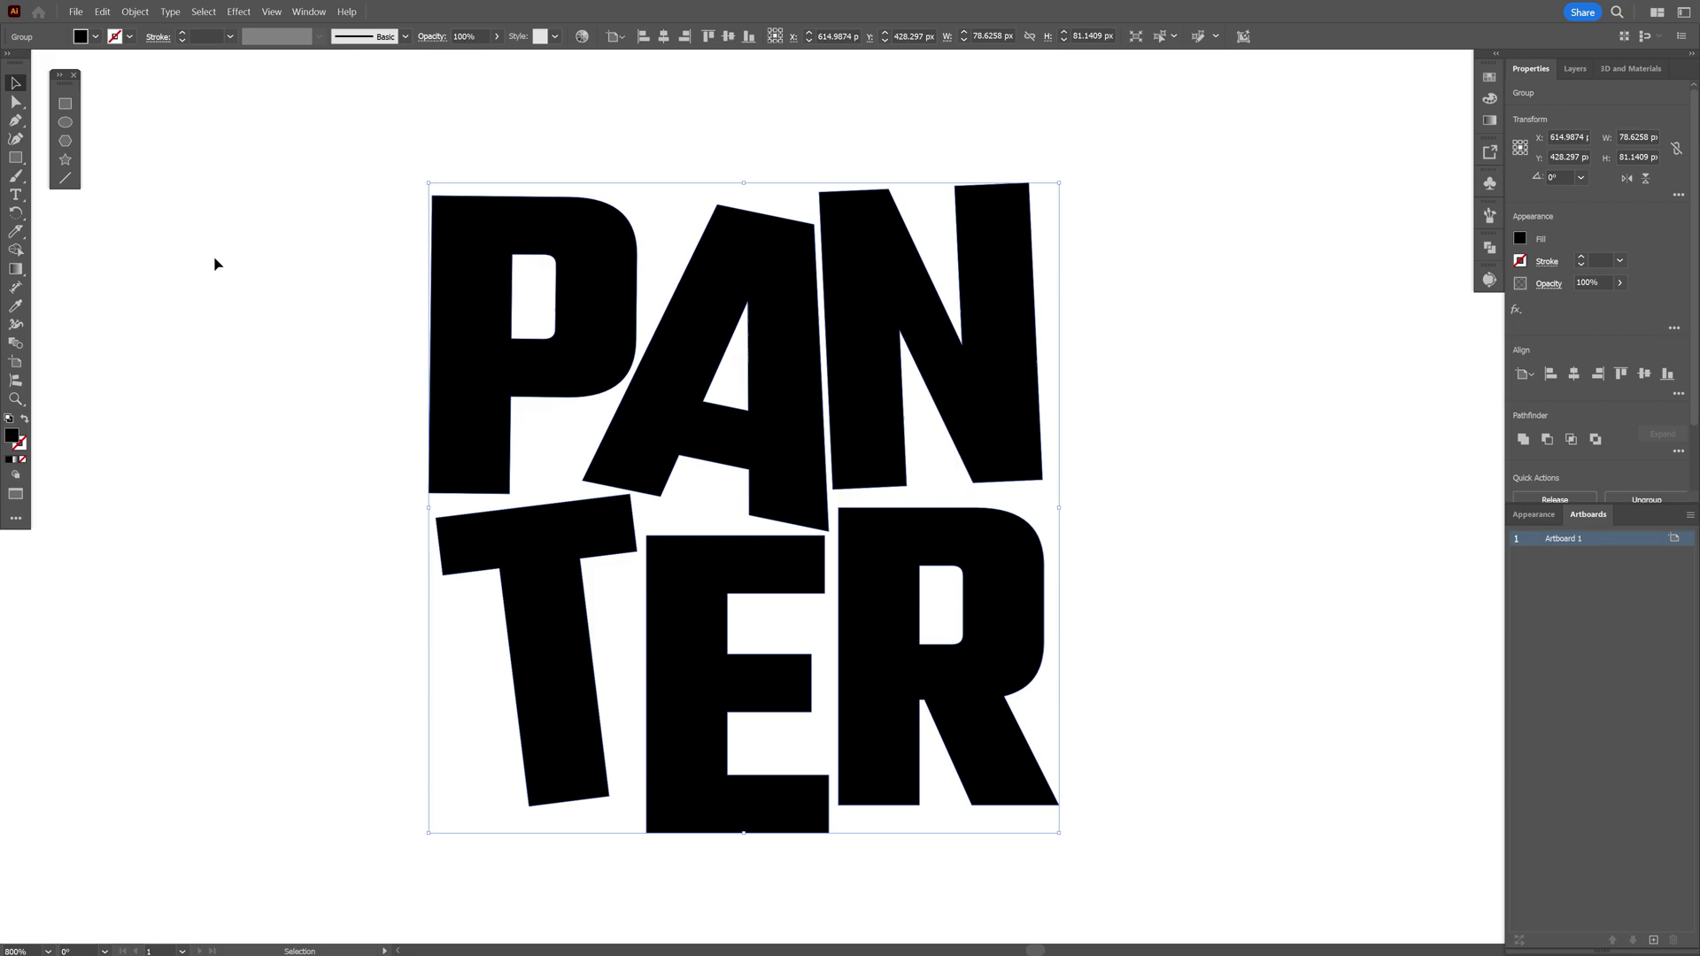
Activate the Knife tool with the PANTER lettering selected
click(18, 233)
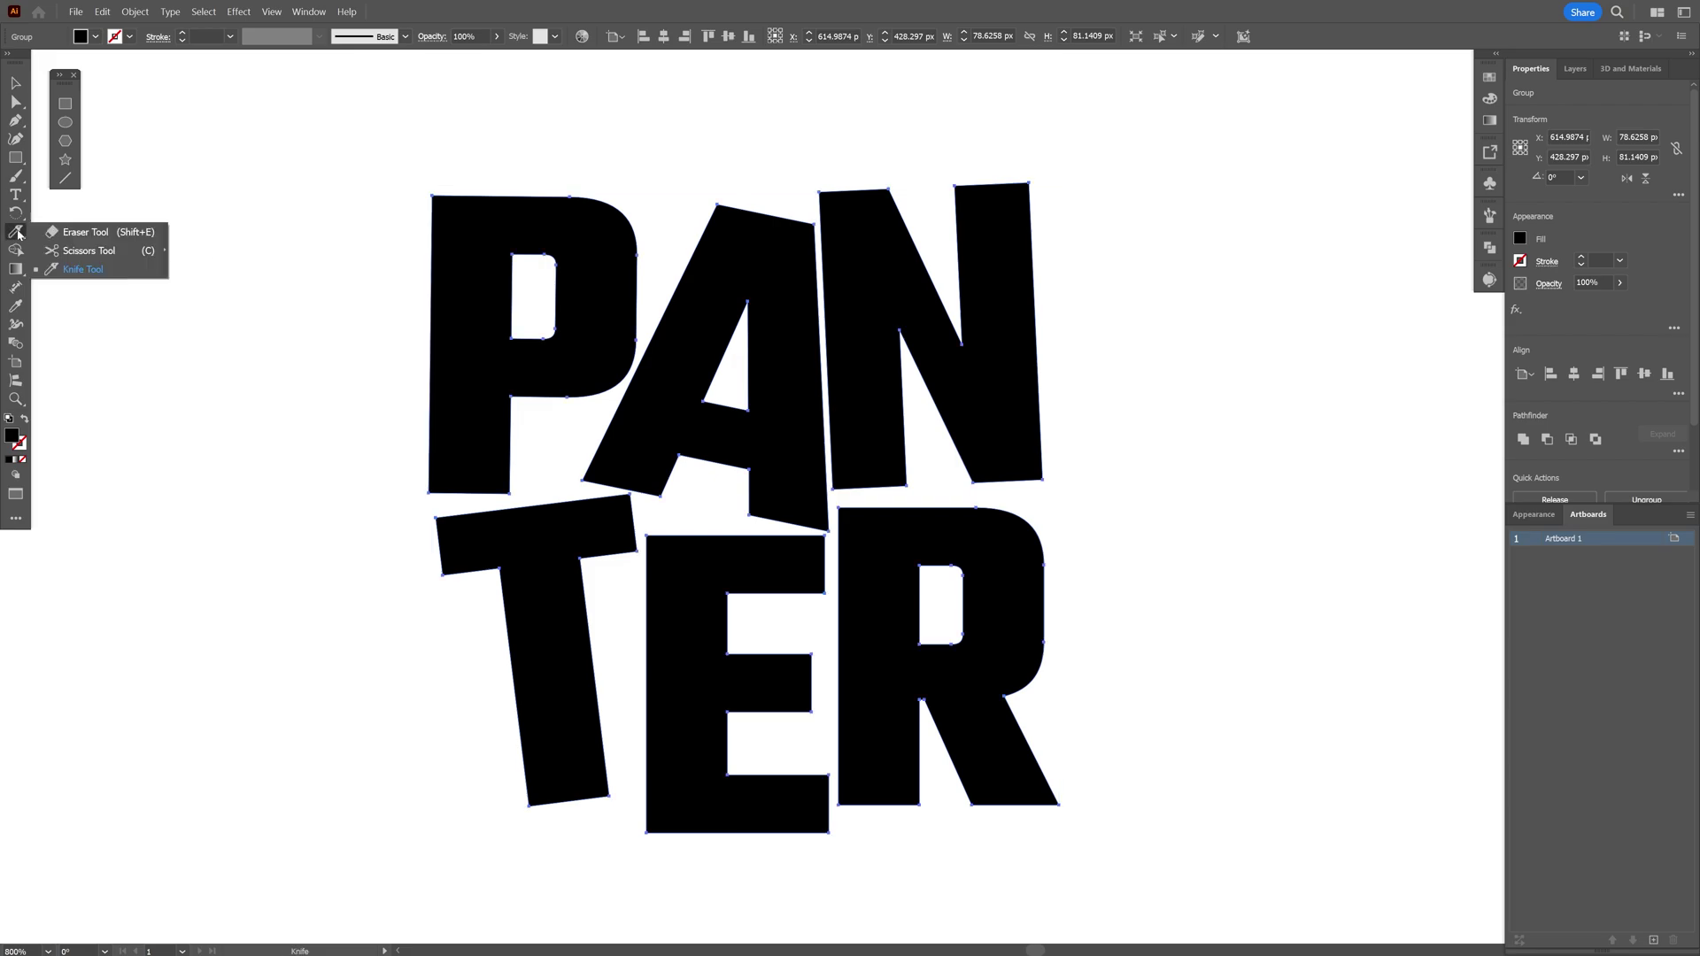
click(106, 271)
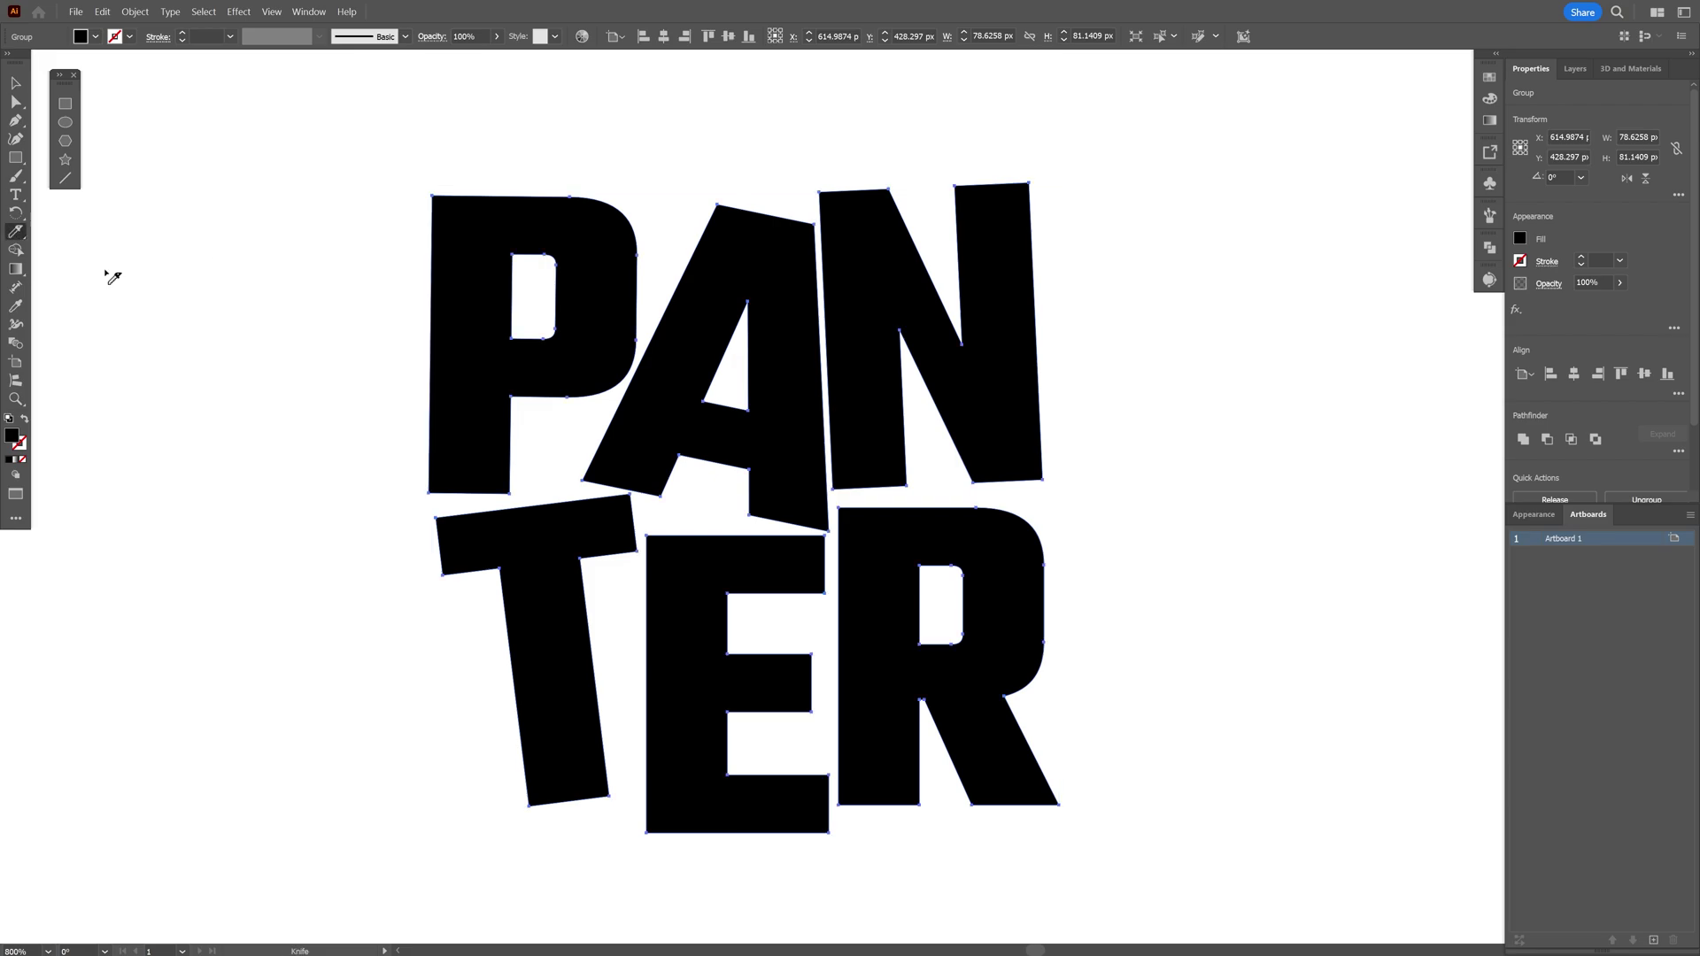
click(22, 523)
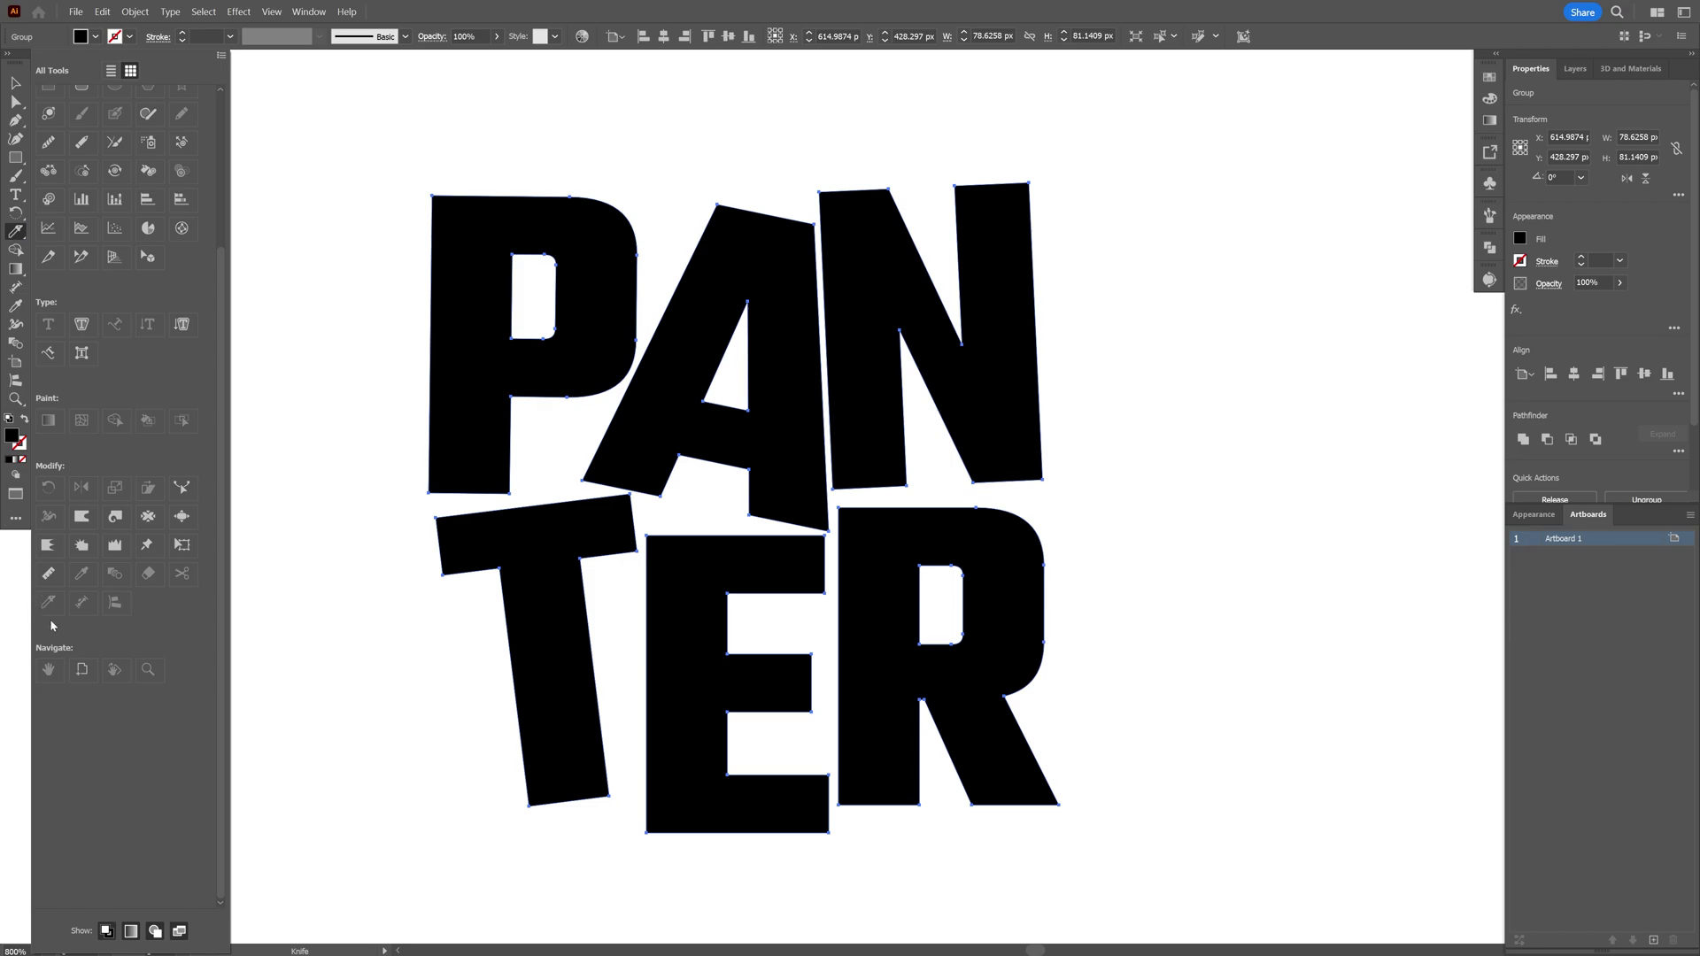
click(322, 210)
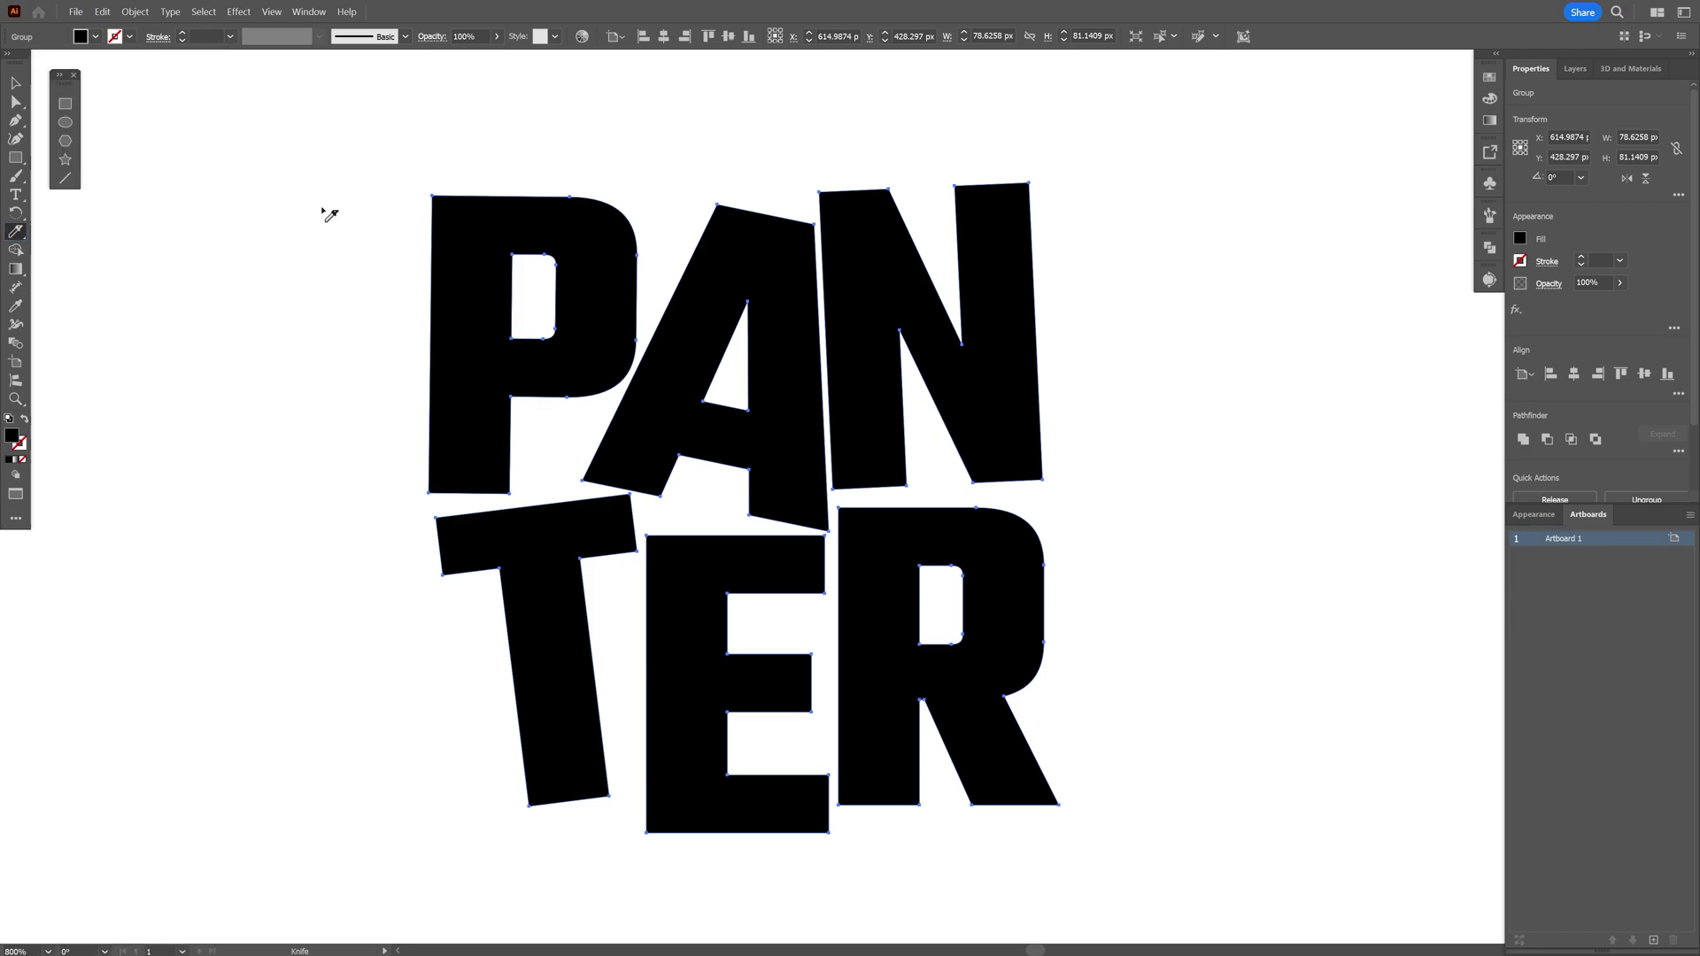
mouse_move(284, 175)
mouse_down()
mouse_move(714, 543)
mouse_move(1119, 842)
mouse_up()
drag(1104, 771, 386, 233)
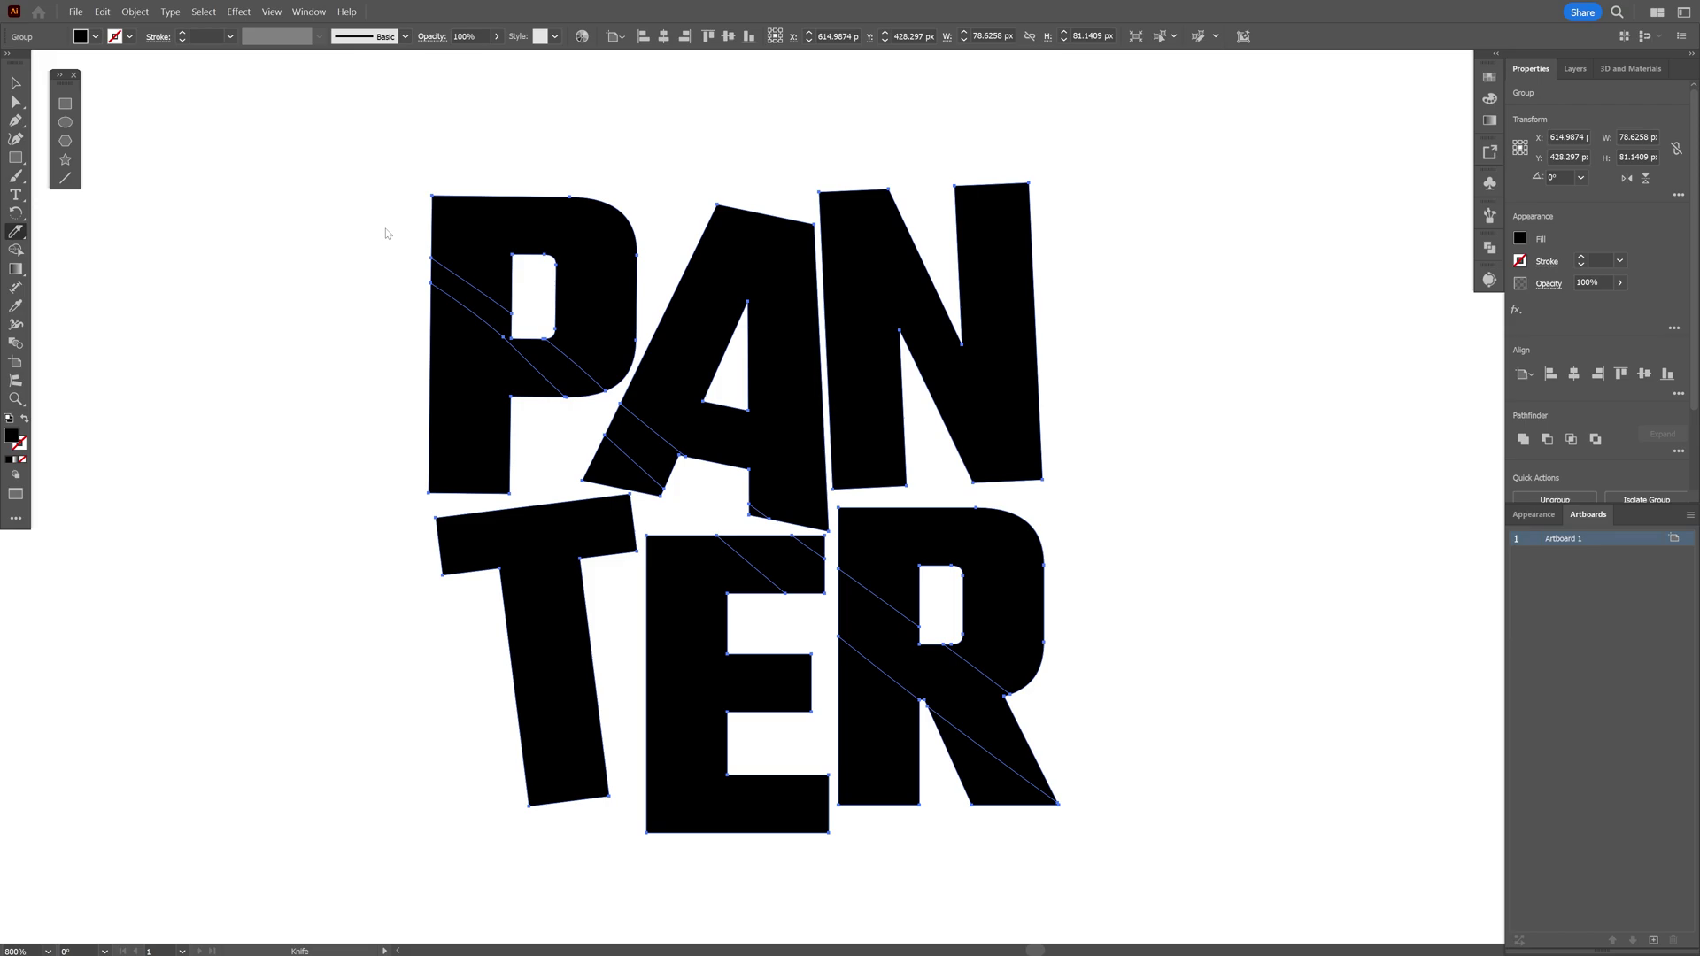
key(ctrl+z)
key(ctrl+z)
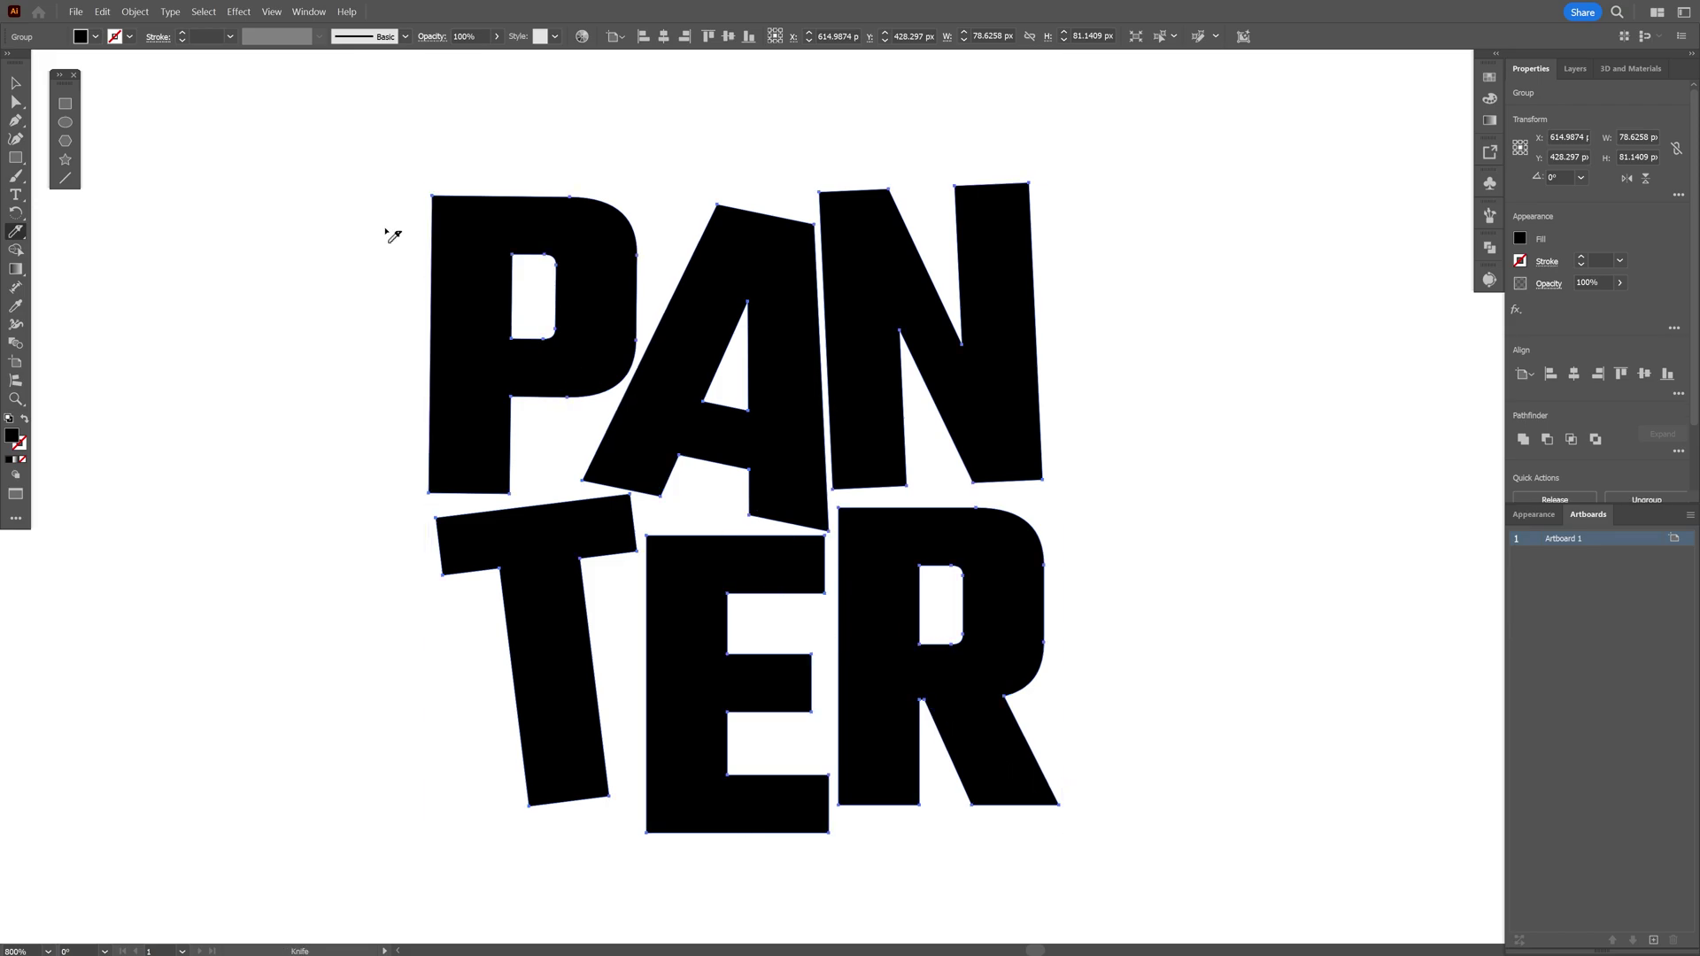
Slice the lettering with straight and diagonal Knife cuts through every letter, and ungroup the resulting pieces
mouse_move(335, 224)
mouse_down()
mouse_move(814, 551)
mouse_move(1162, 852)
mouse_up()
drag(1087, 664, 832, 558)
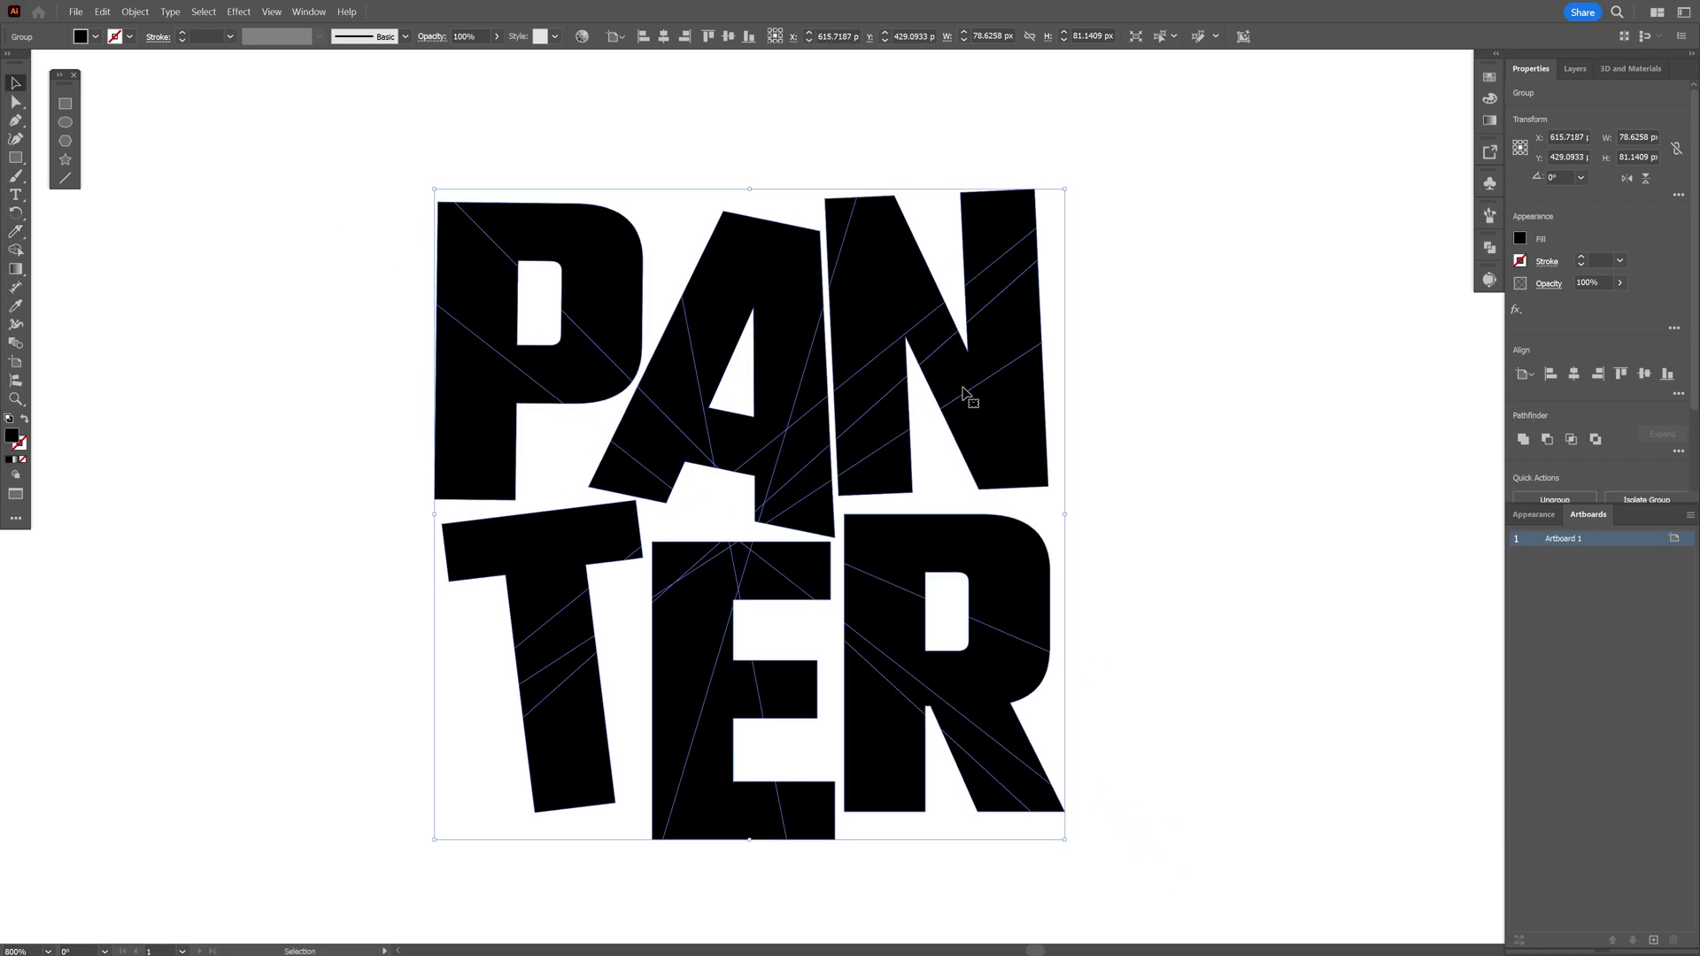
right_click(964, 373)
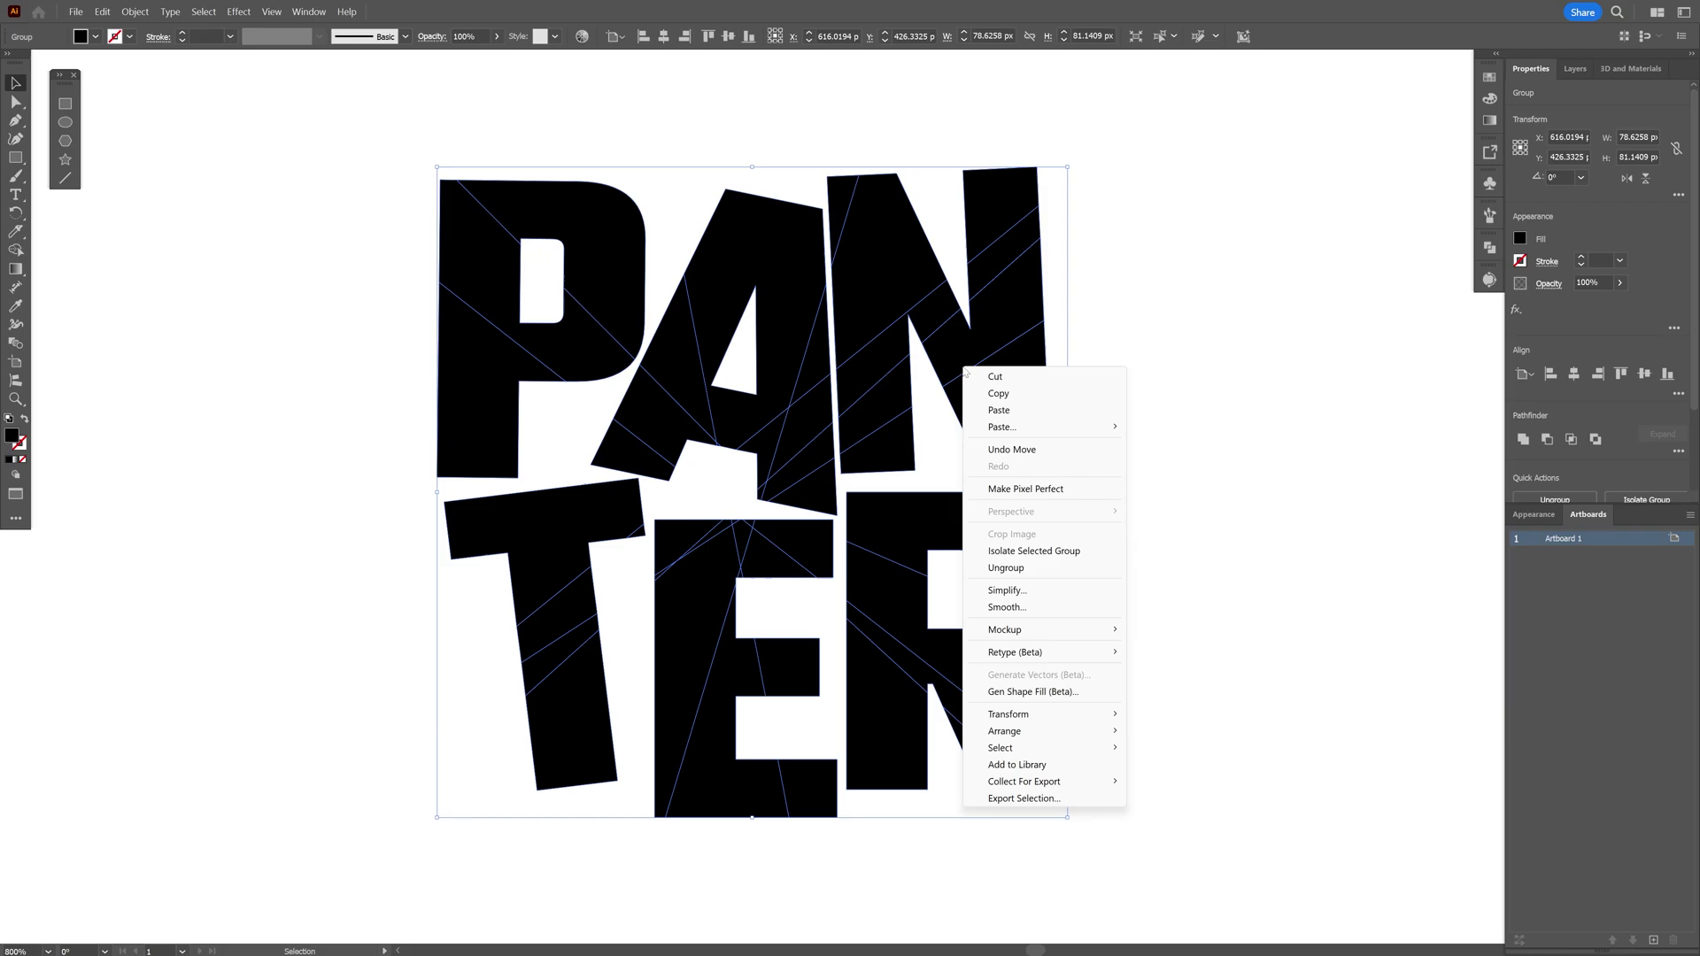
click(1006, 570)
Shift and tilt the cut fragments slightly apart so that gaps open between them across all six letters
scroll(705, 245, up, 2)
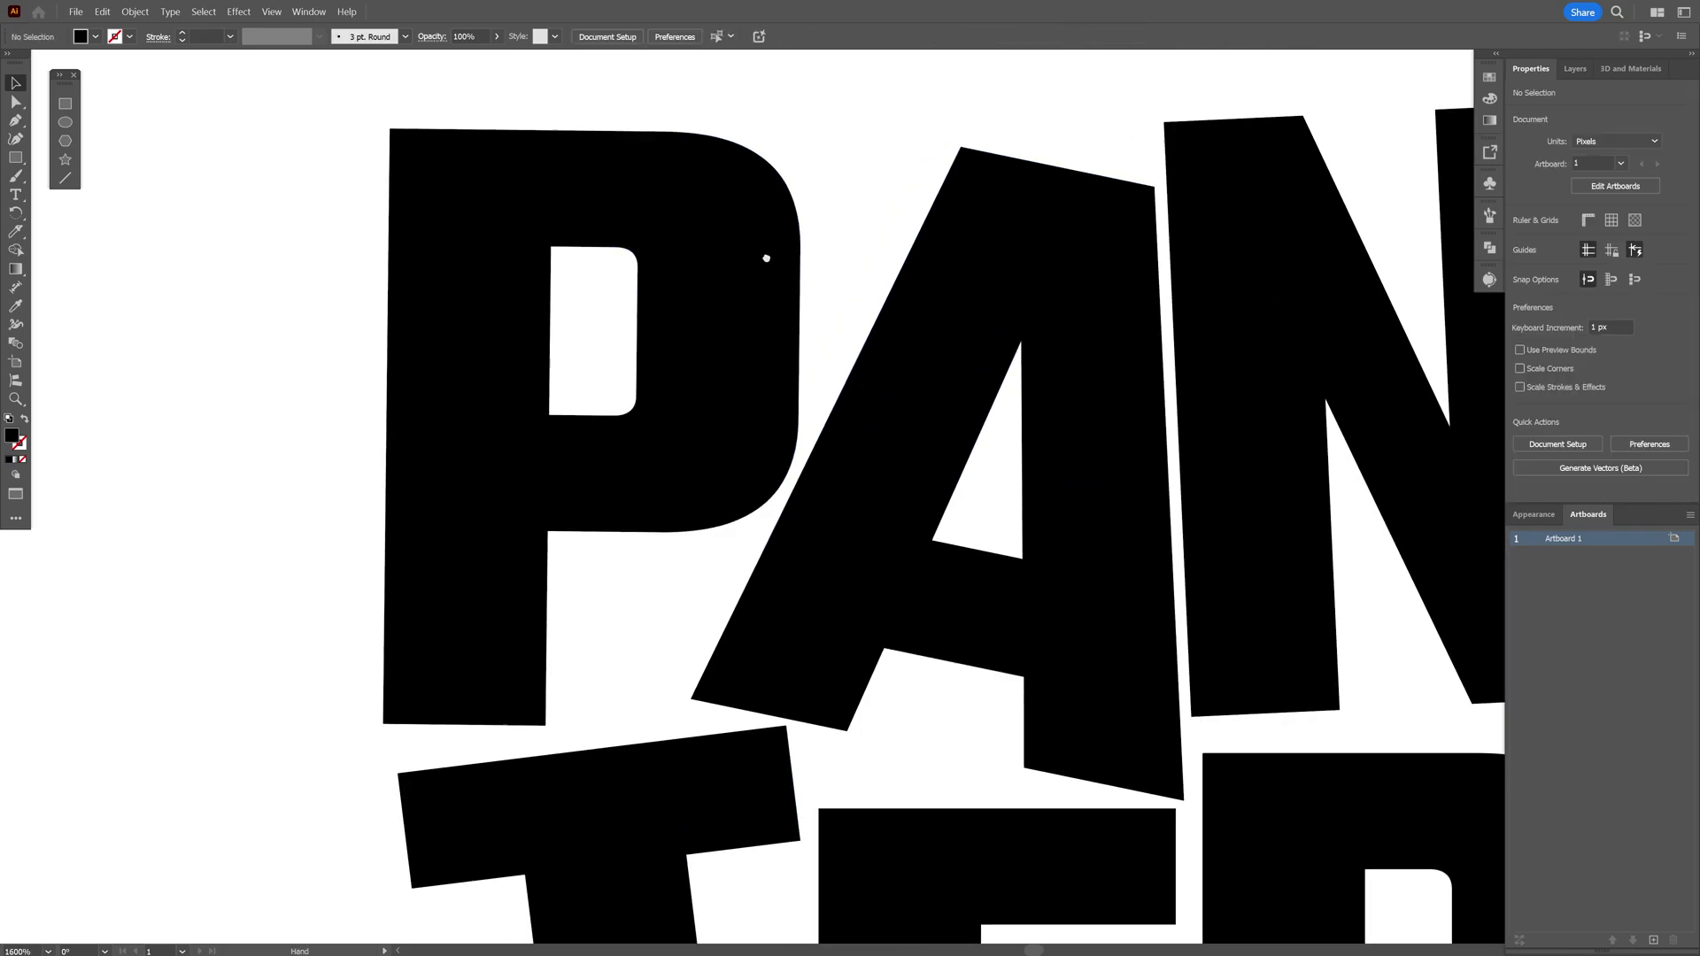
drag(766, 257, 879, 327)
drag(843, 344, 832, 323)
drag(789, 508, 798, 518)
mouse_move(553, 602)
mouse_down()
mouse_move(596, 636)
mouse_move(526, 592)
mouse_move(569, 629)
mouse_move(546, 600)
mouse_up()
drag(741, 787, 758, 785)
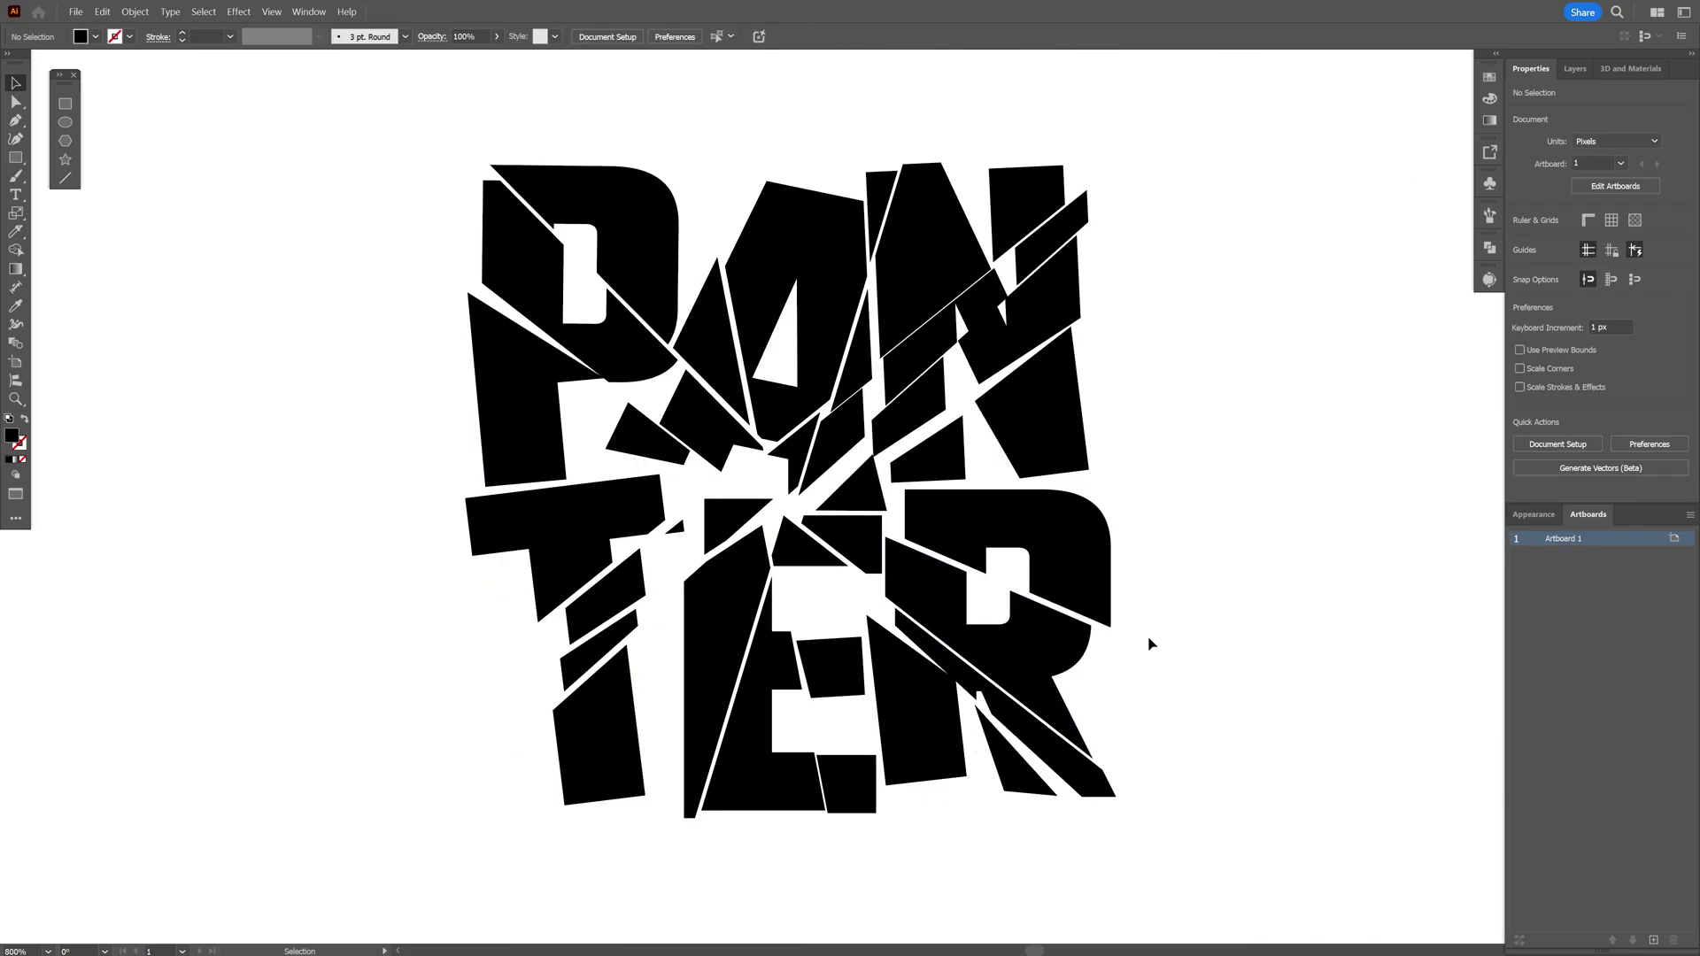
Fill all the lettering fragments with a dark grey swatch
drag(1226, 819, 406, 144)
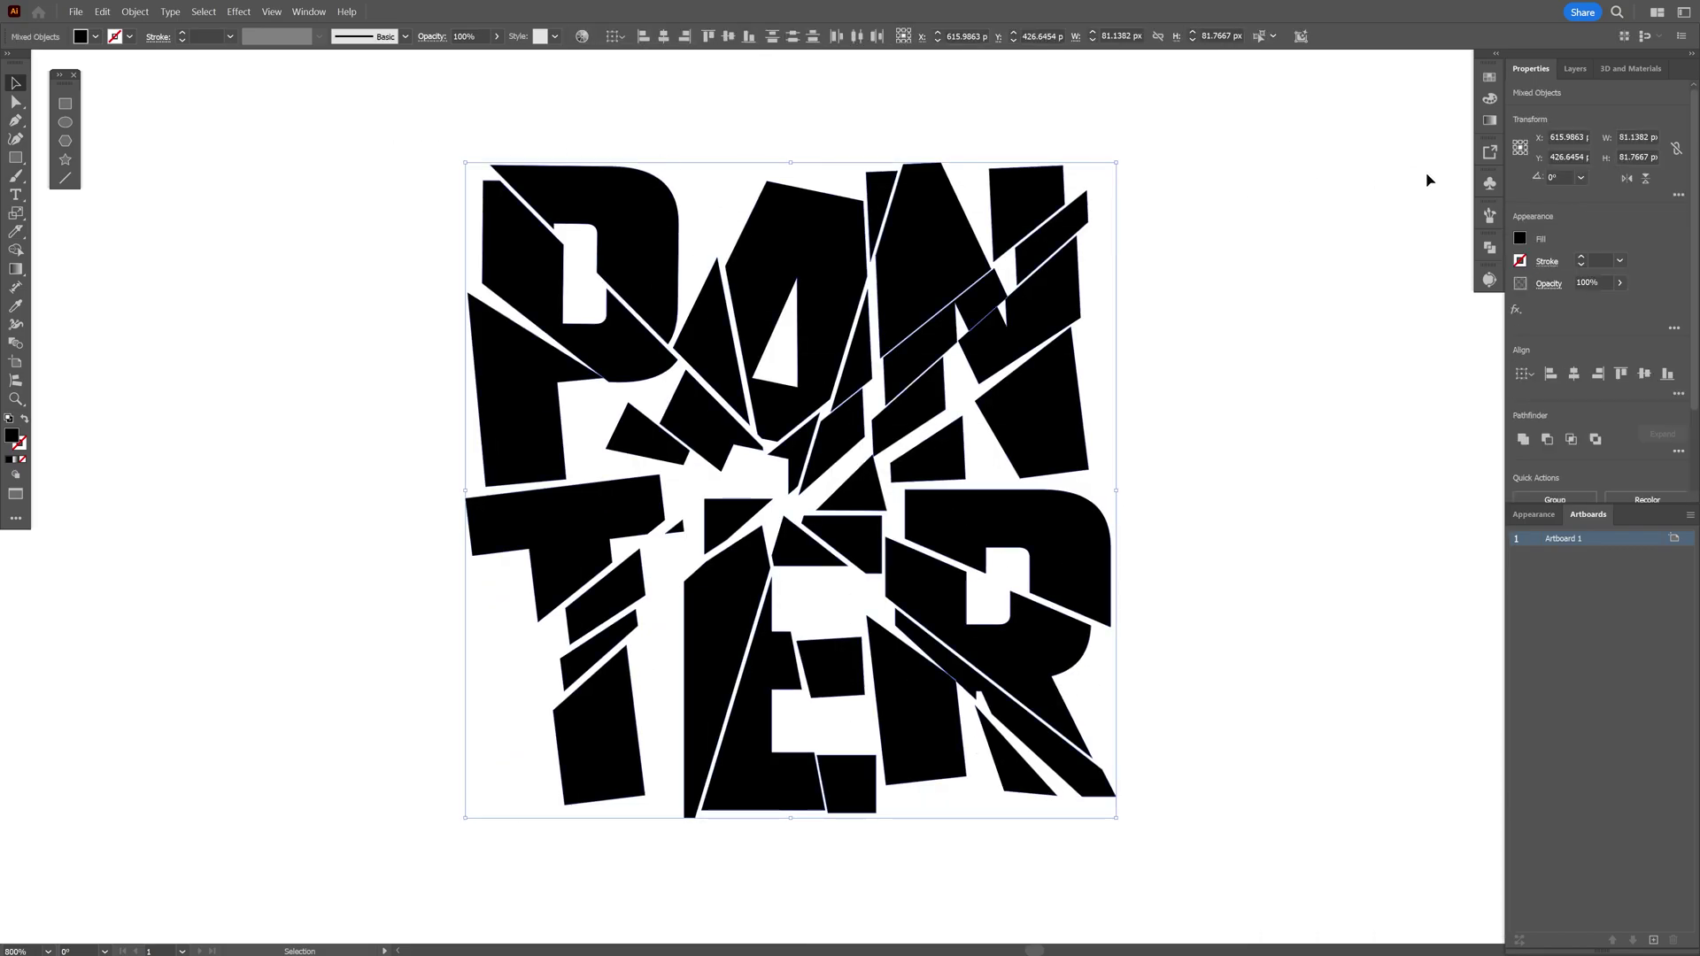
click(1491, 99)
click(1491, 78)
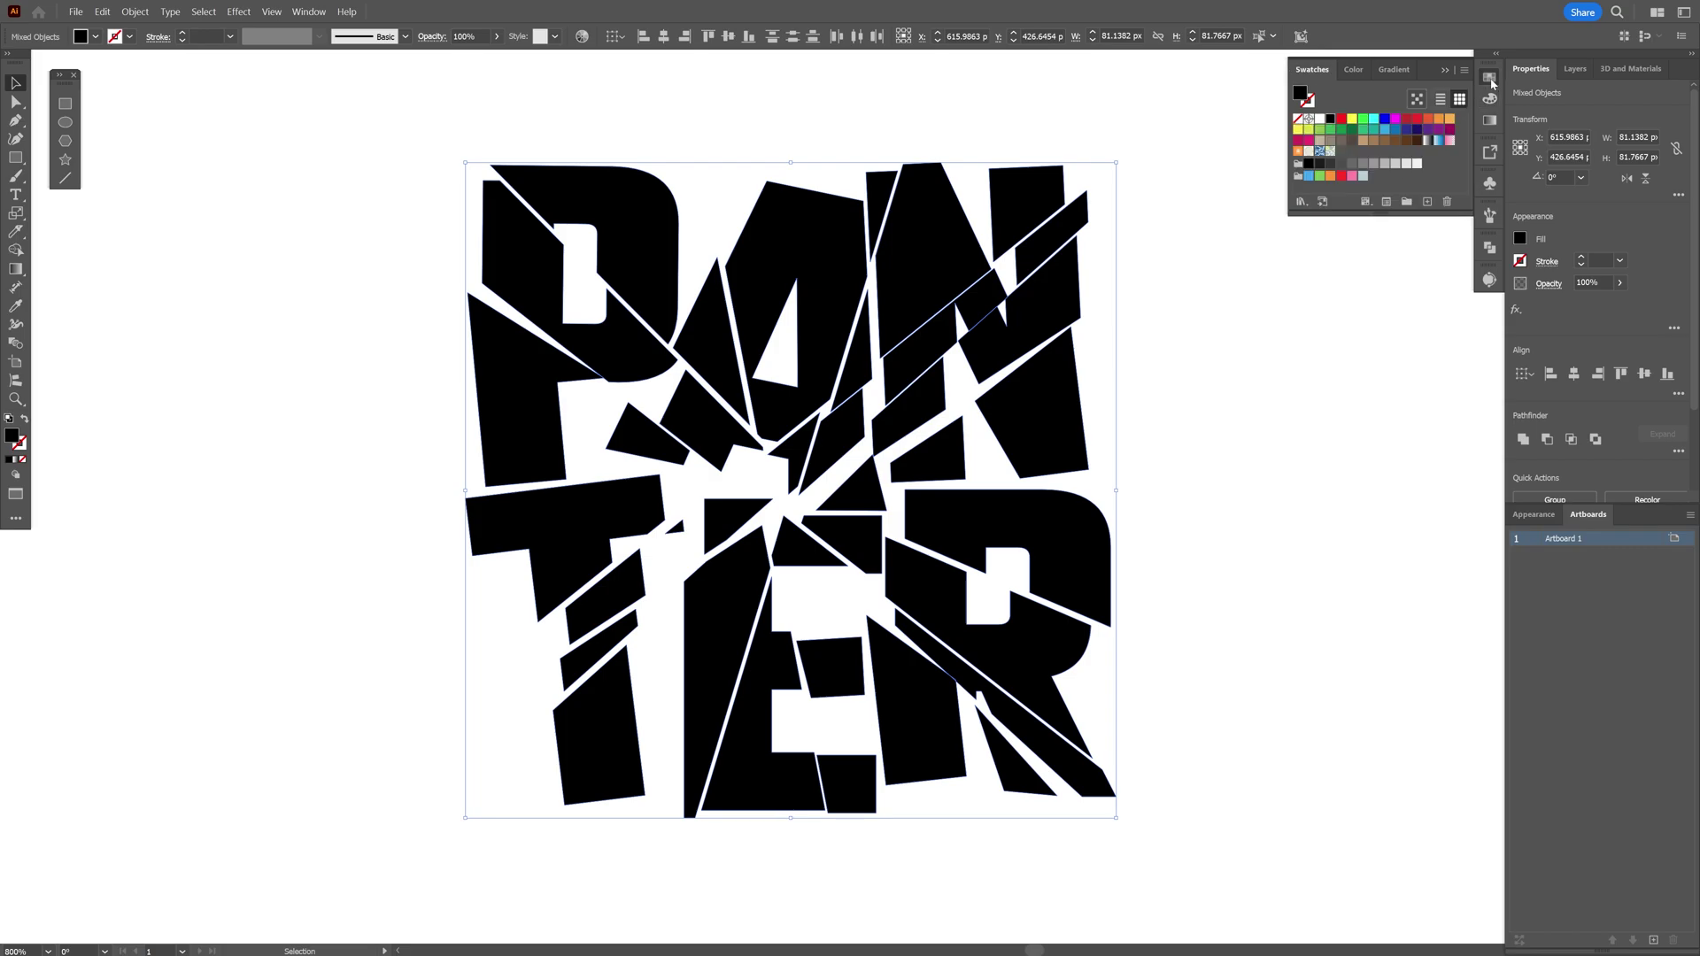
click(1352, 165)
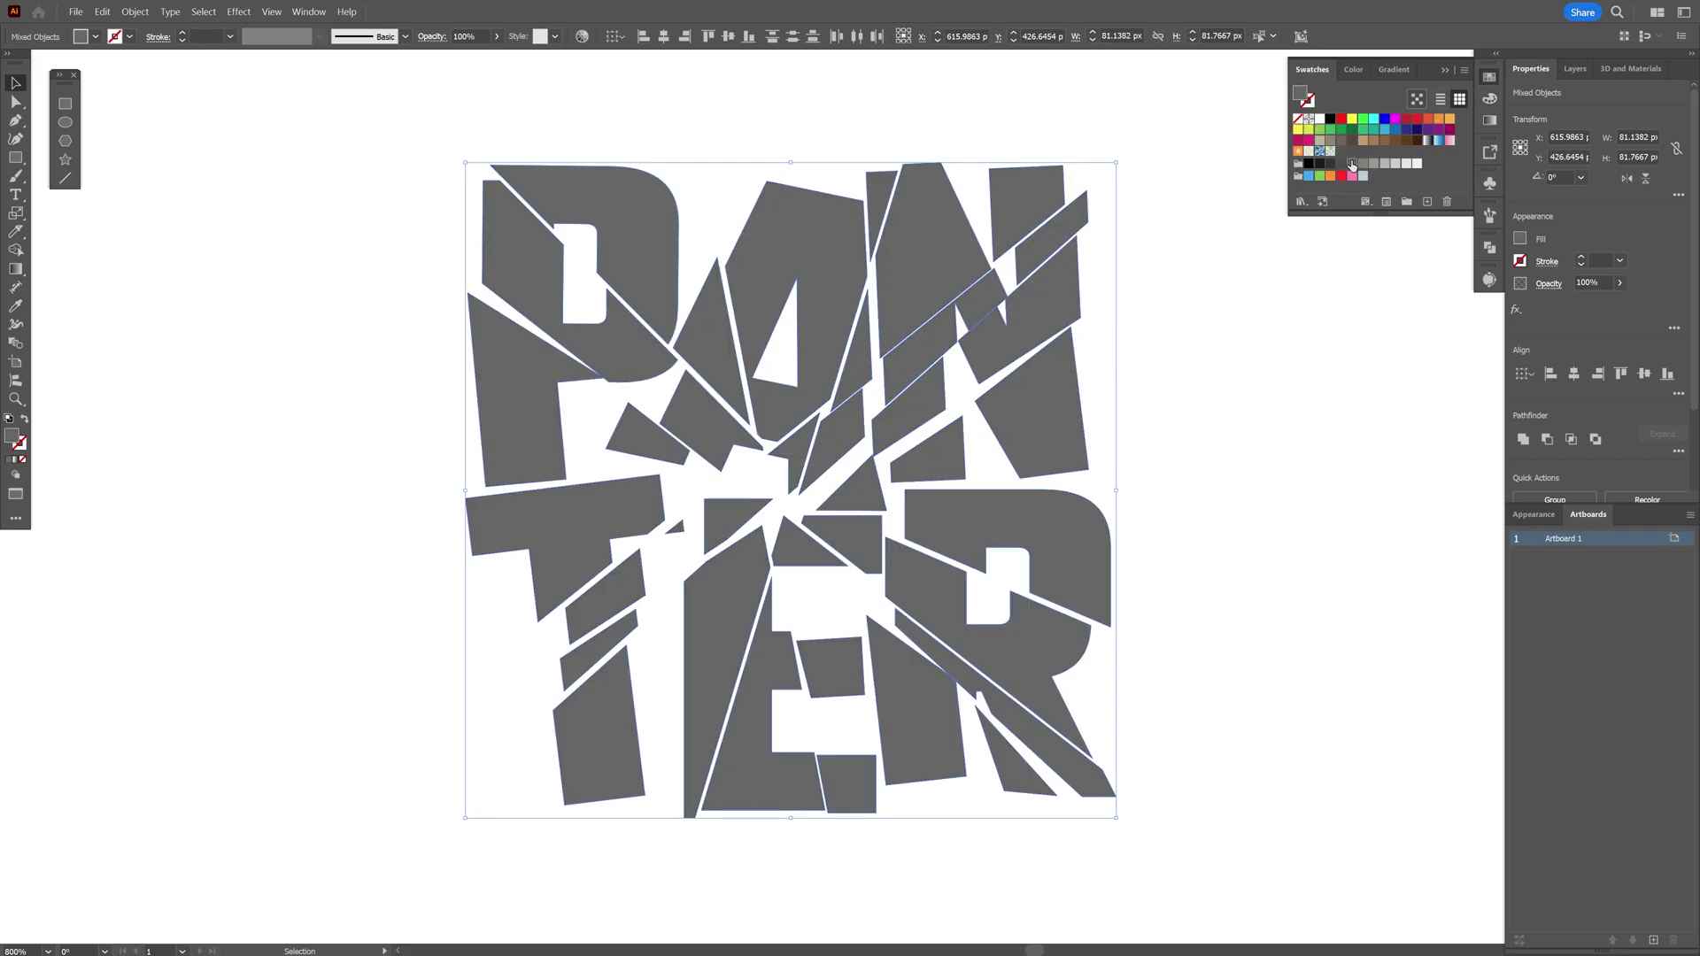
click(1491, 79)
Apply a 3D Extrude to all the fragments and scale the artwork up to about 352 × 355 px
click(1620, 69)
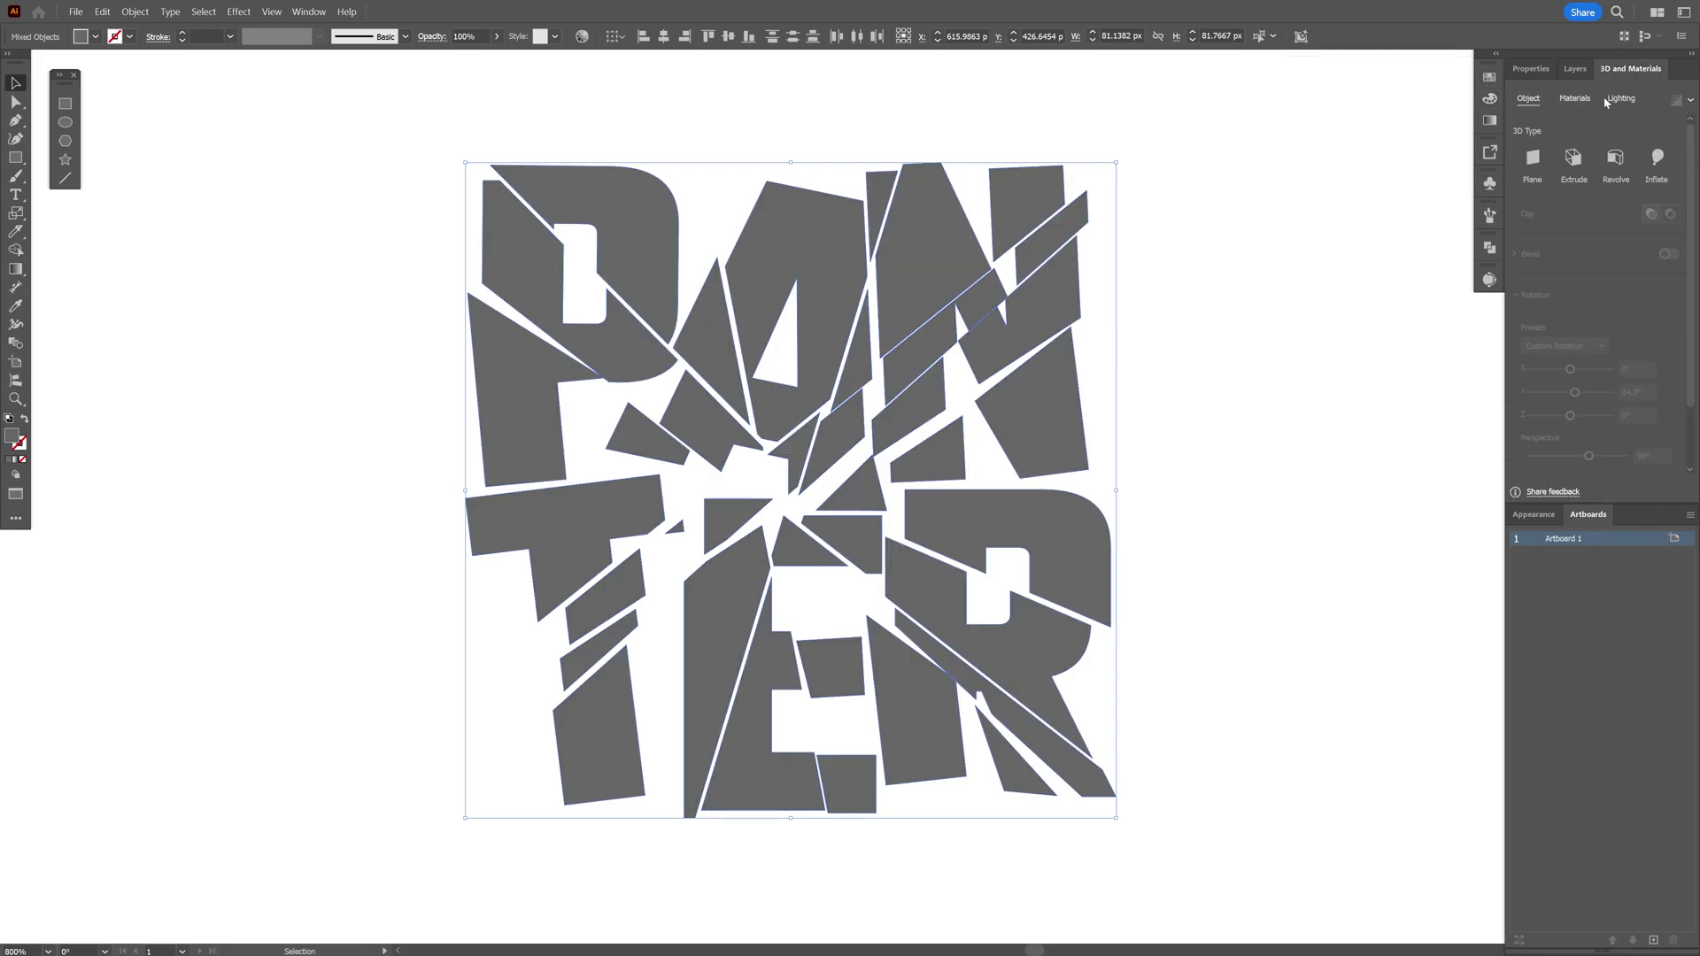
click(1574, 157)
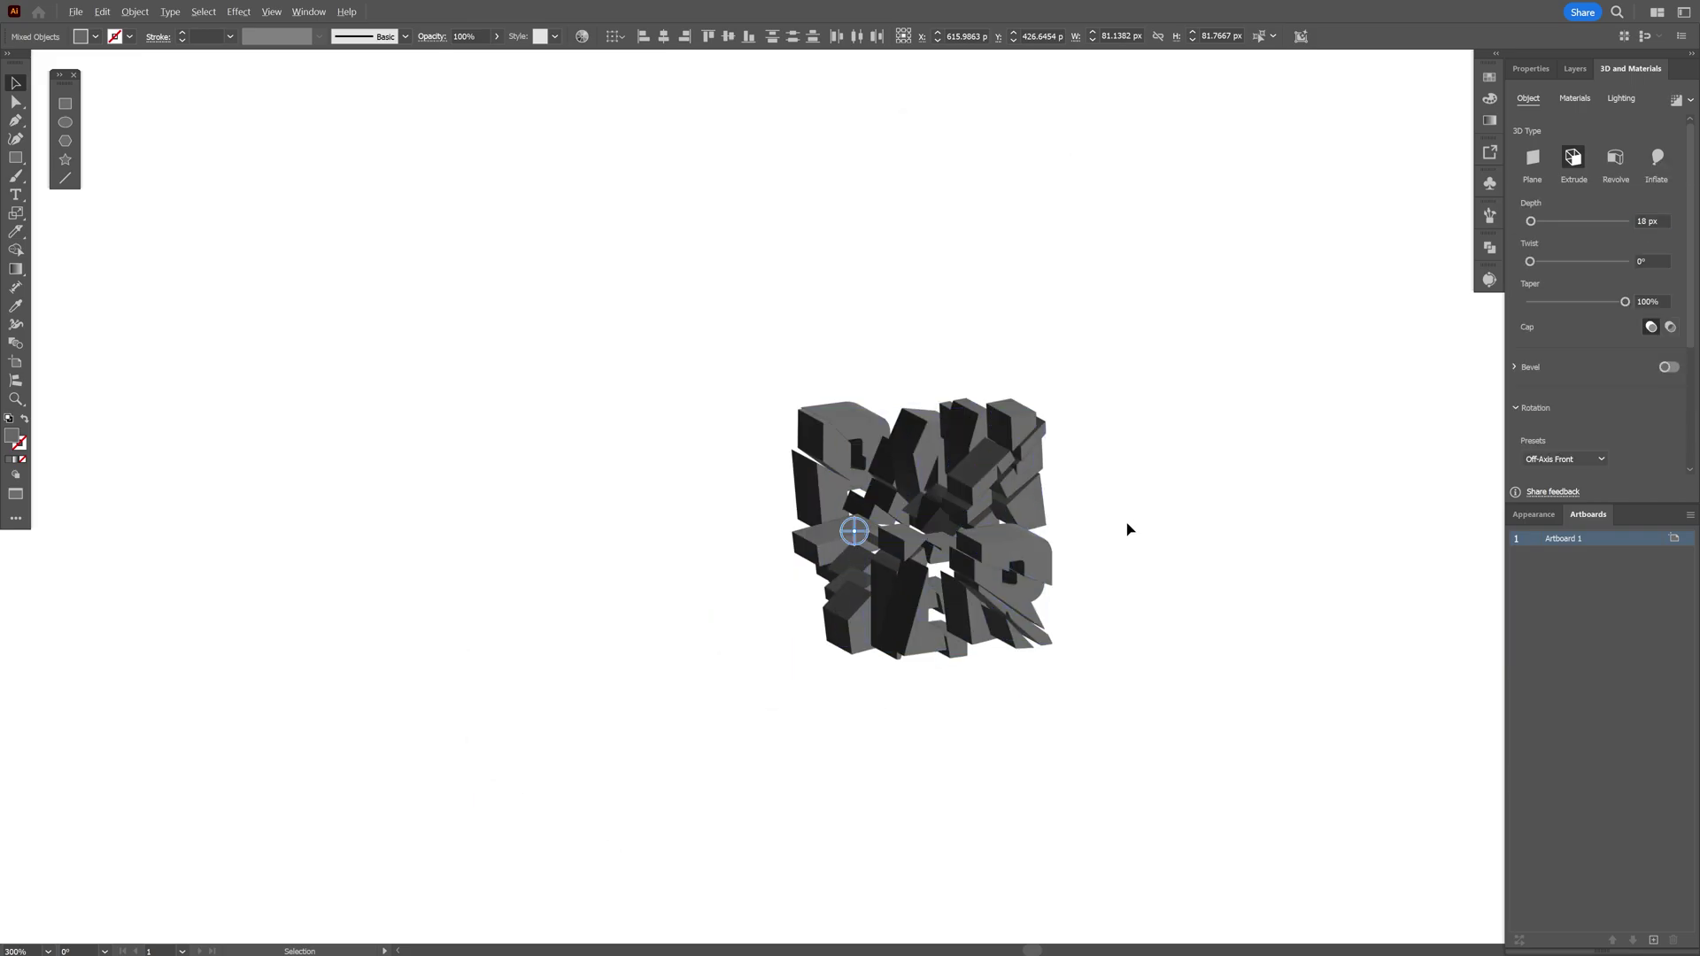
scroll(1115, 531, down, 1)
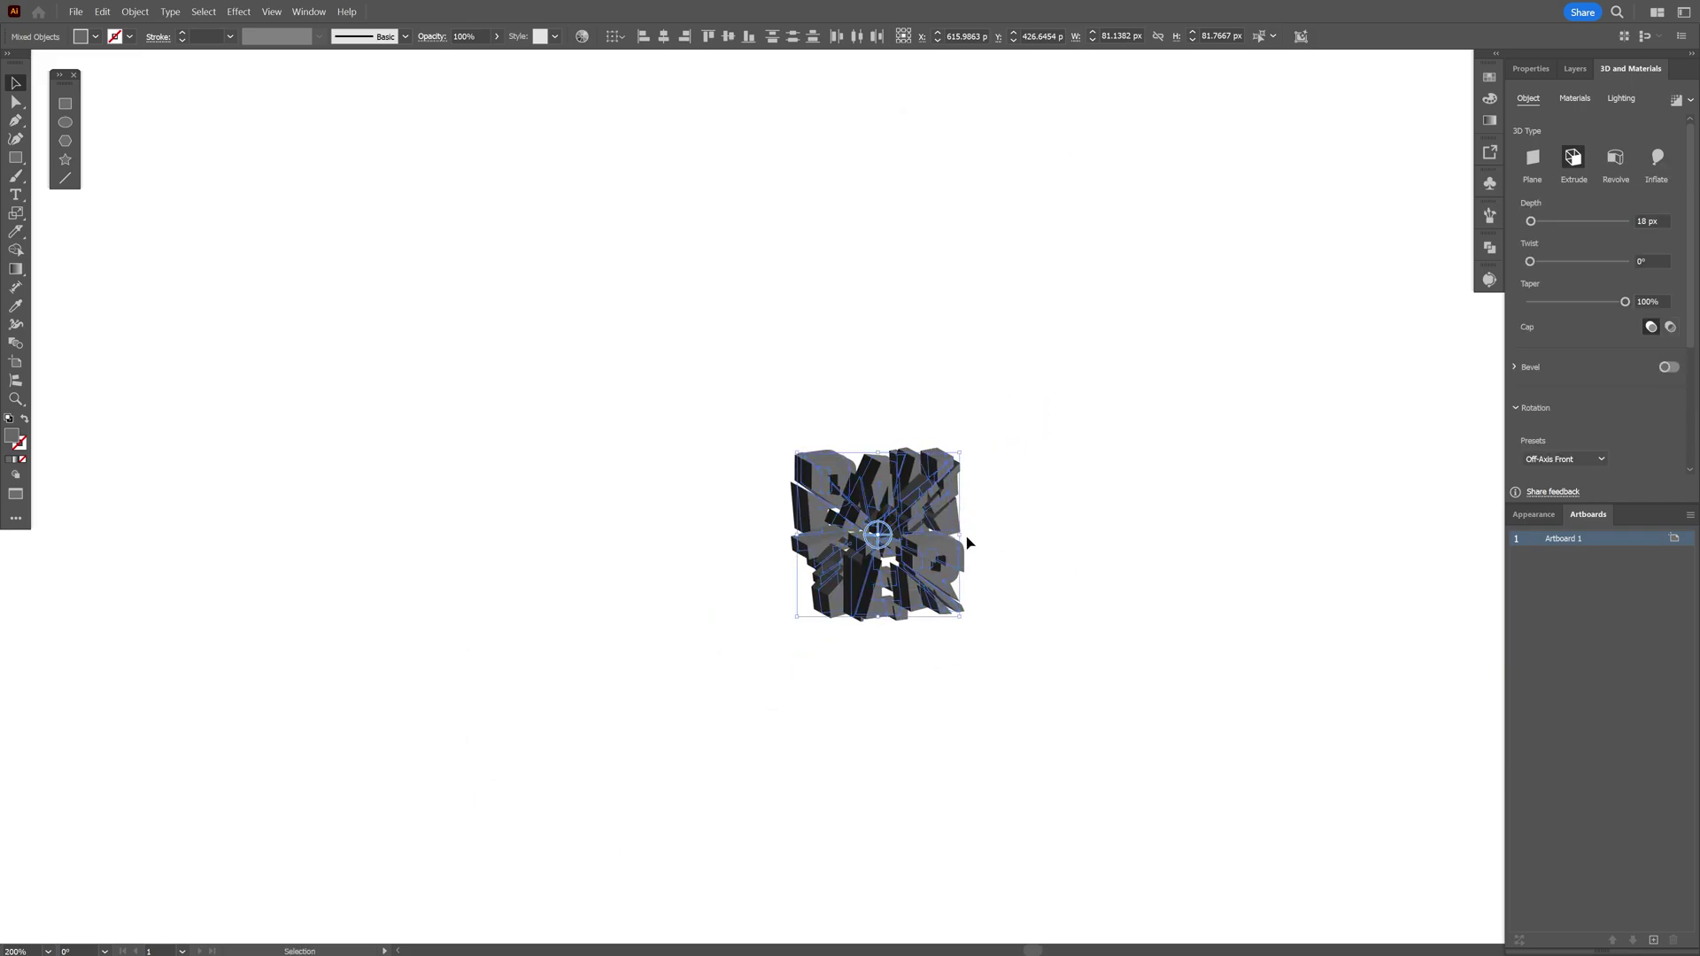
drag(961, 534, 1232, 520)
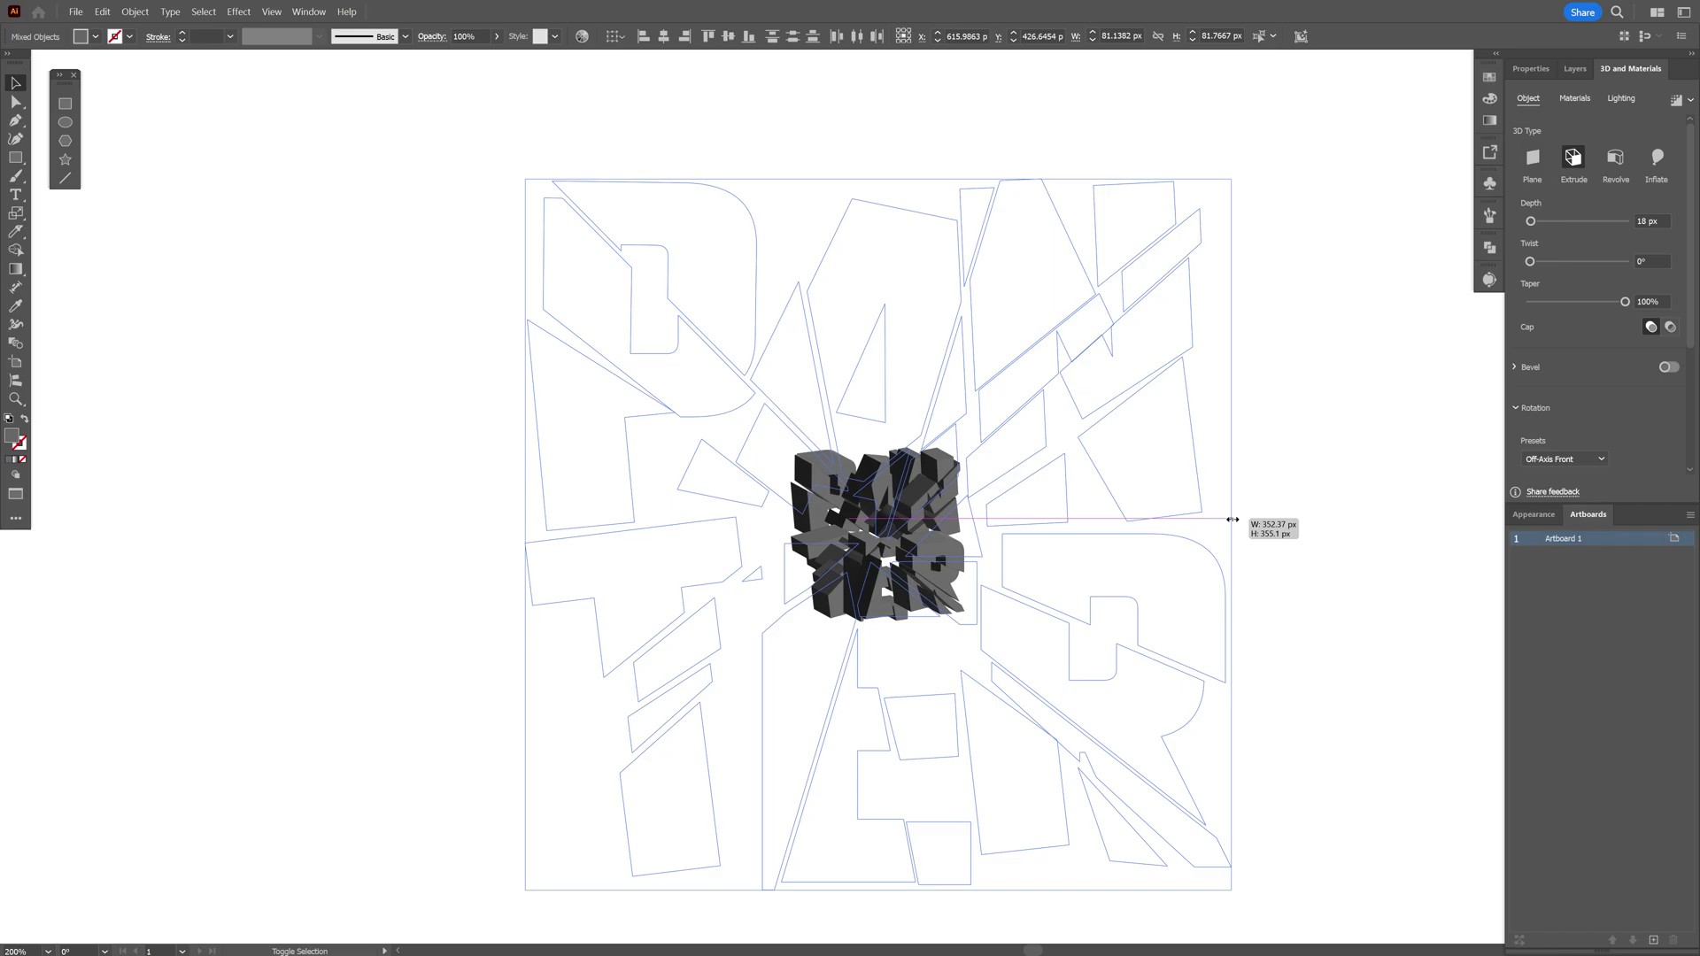
scroll(1002, 486, up, 1)
Set the extrusion depth of the fragments to 30 px
click(1652, 221)
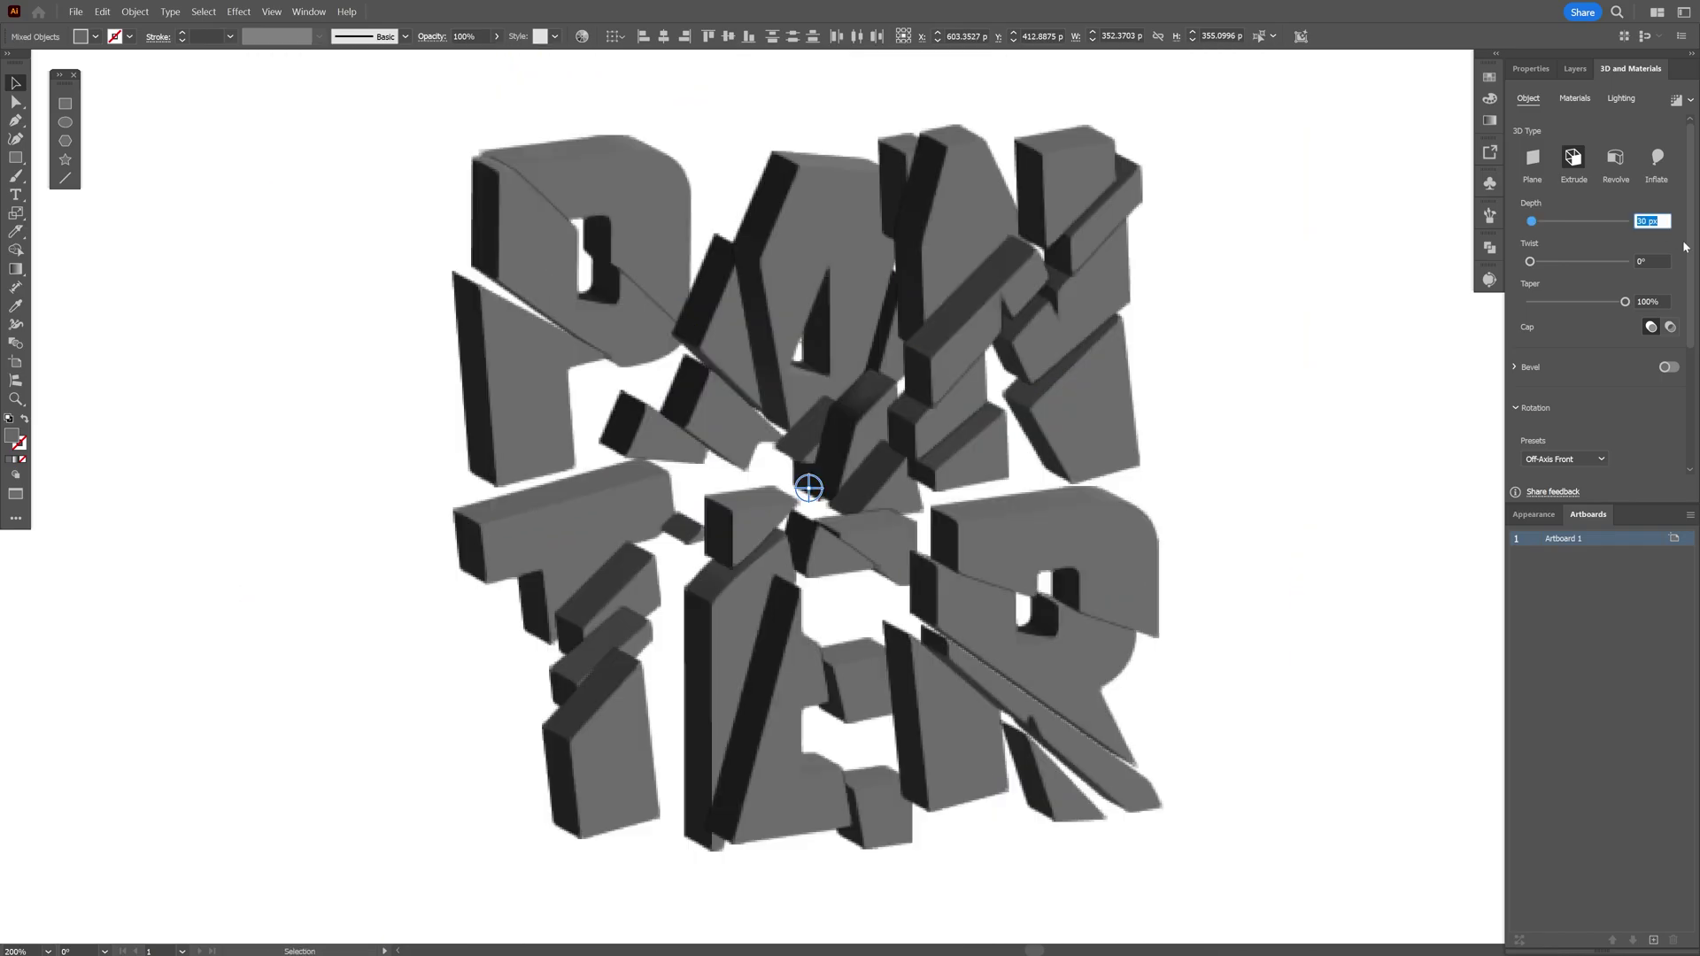
text(30)
key(Return)
Set the fragments' 3D rotation to 0° on X, Y and Z, with a perspective of 52°
scroll(1691, 314, down, 3)
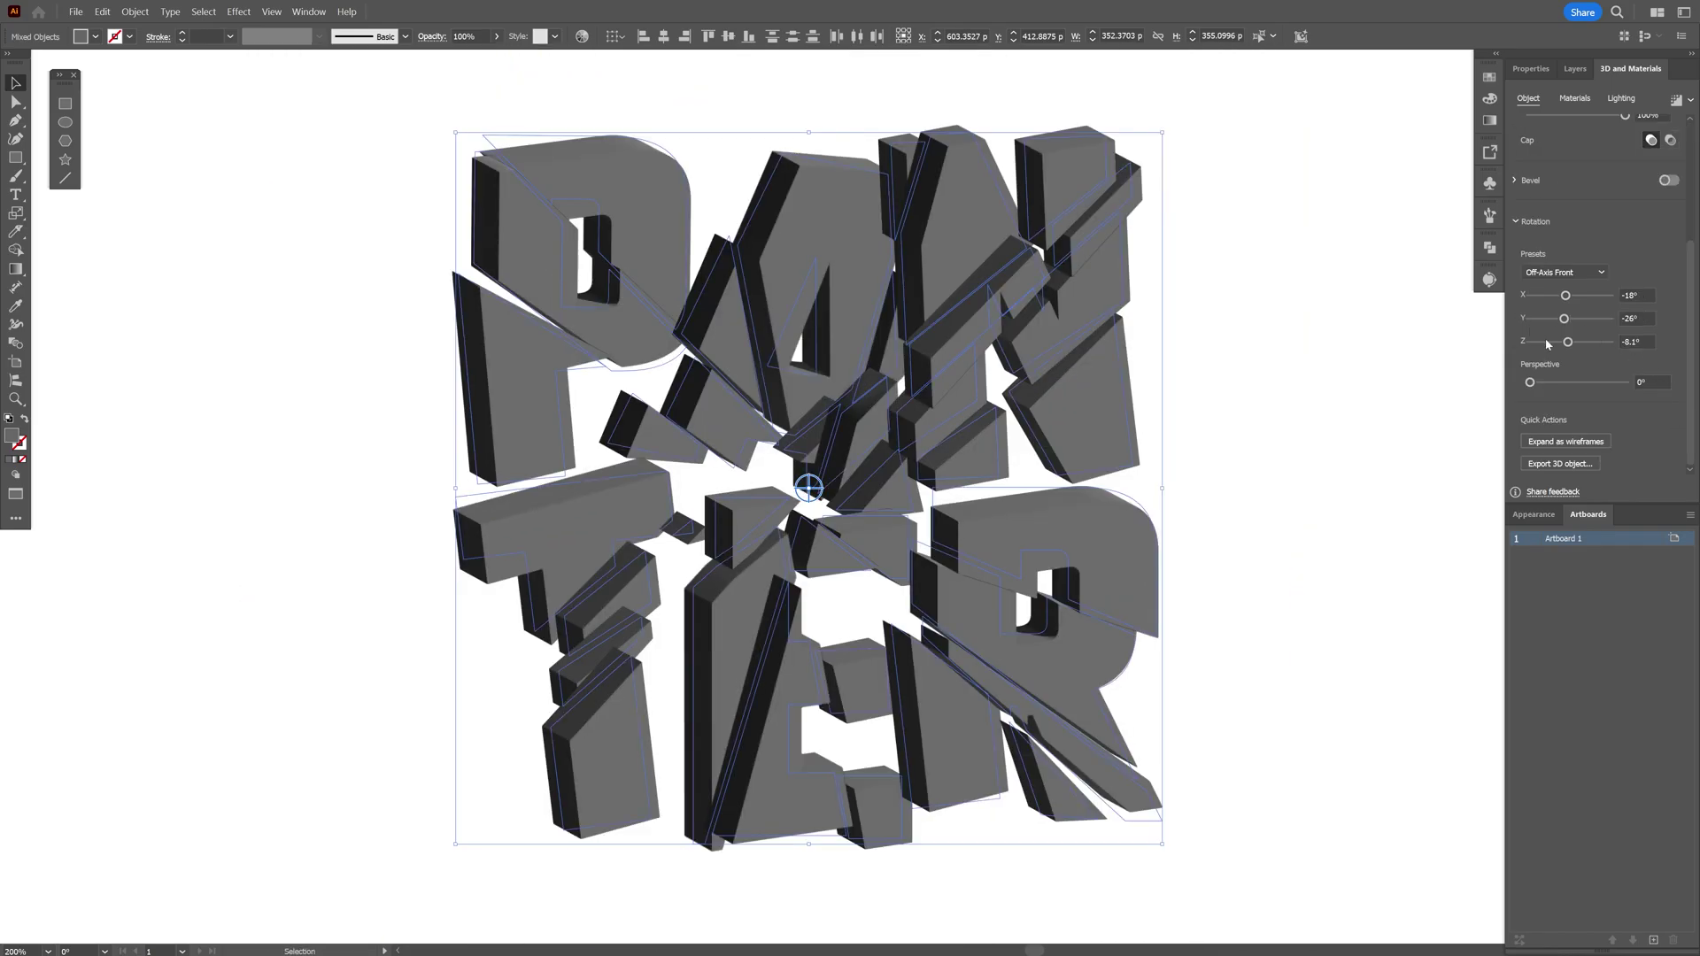
click(1567, 294)
drag(1651, 317, 1563, 384)
text(0)
click(1572, 341)
text(0)
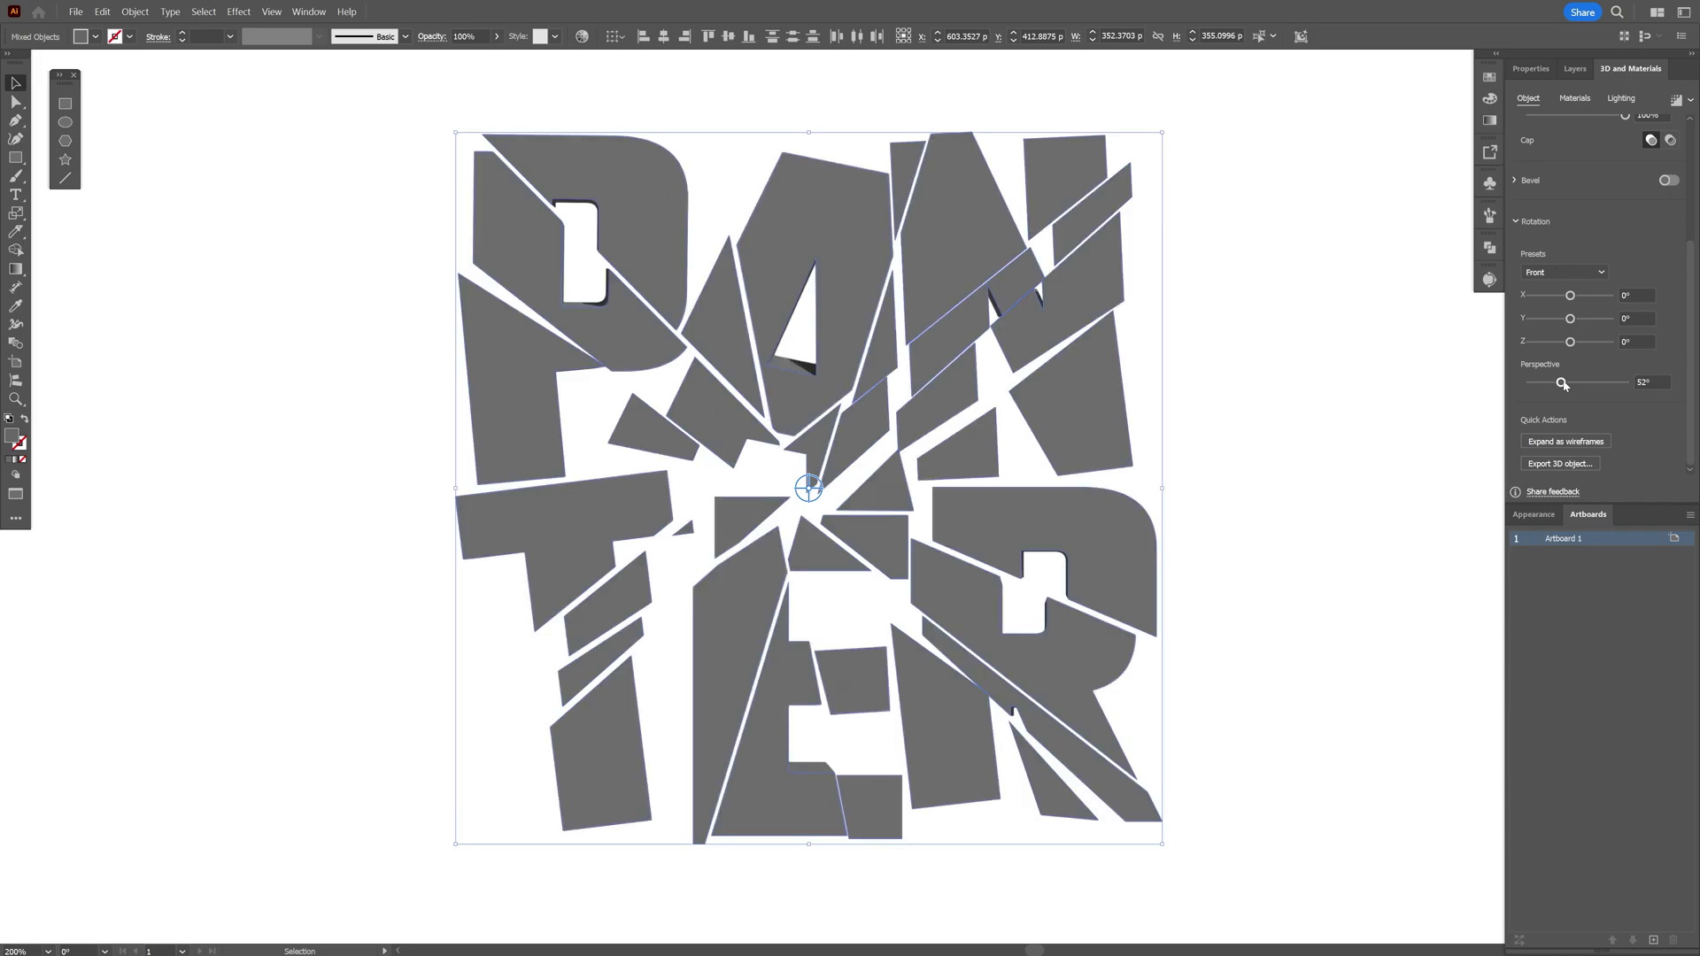
Rotate the P fragments and the small lower-left A fragment individually in 3D to expose their extruded sides
click(613, 305)
mouse_move(580, 262)
mouse_down()
mouse_move(596, 258)
mouse_move(582, 264)
mouse_up()
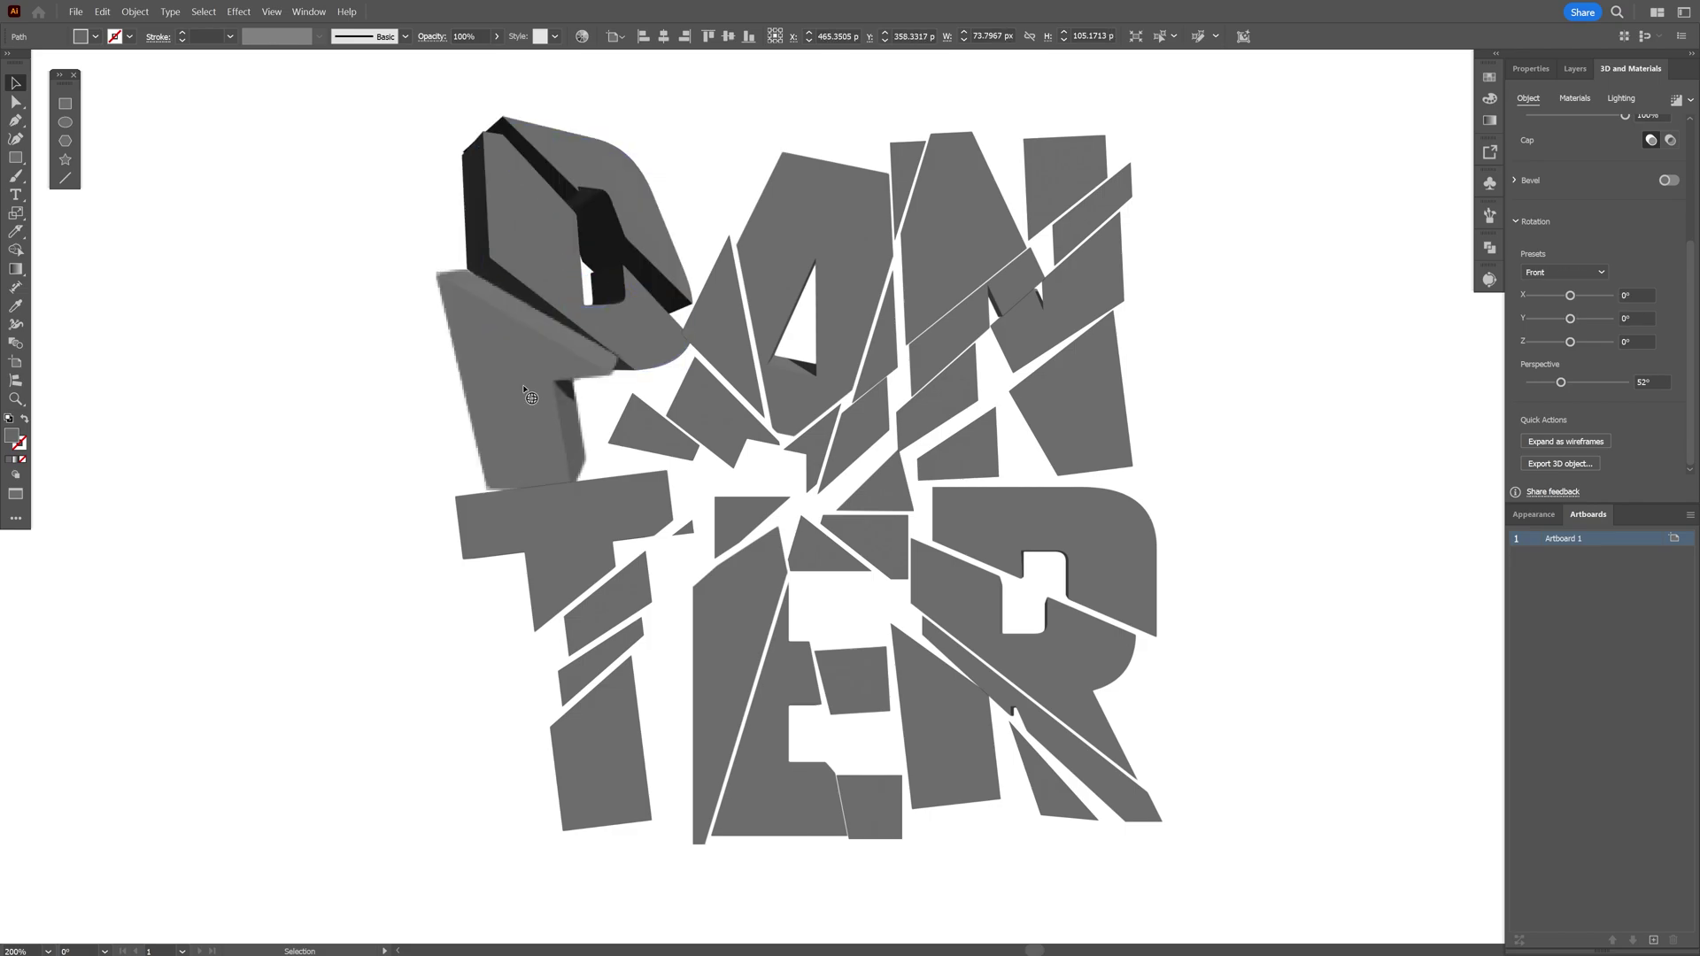
drag(532, 395, 523, 382)
click(653, 428)
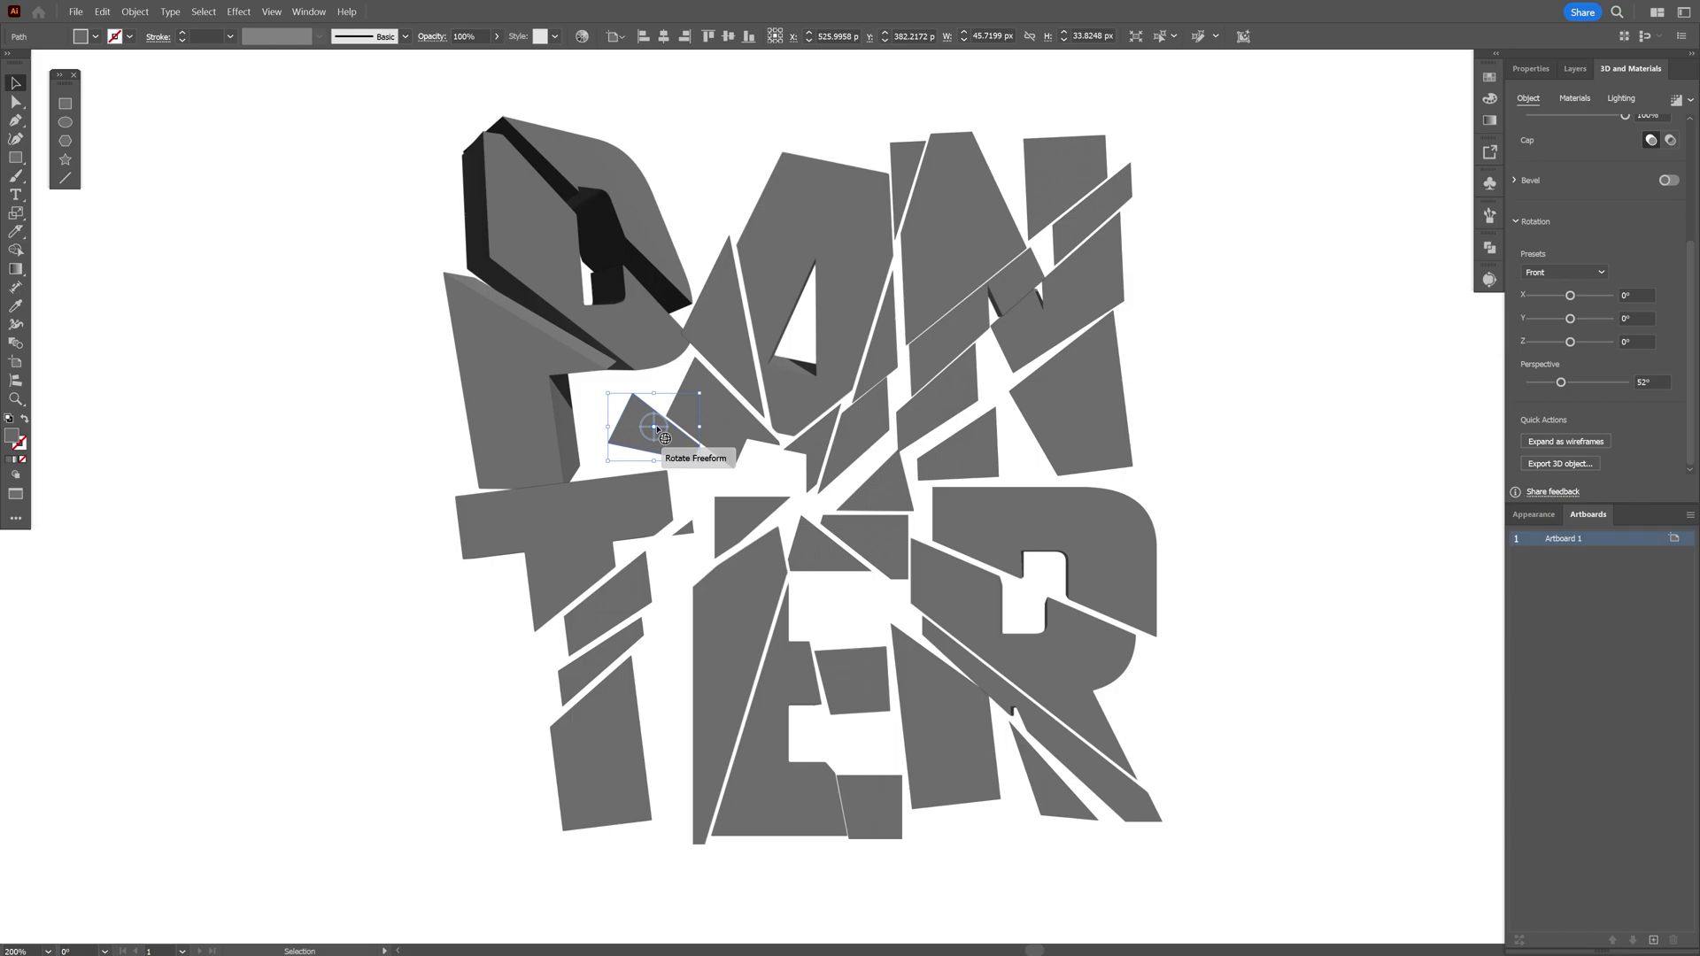
drag(655, 430, 650, 425)
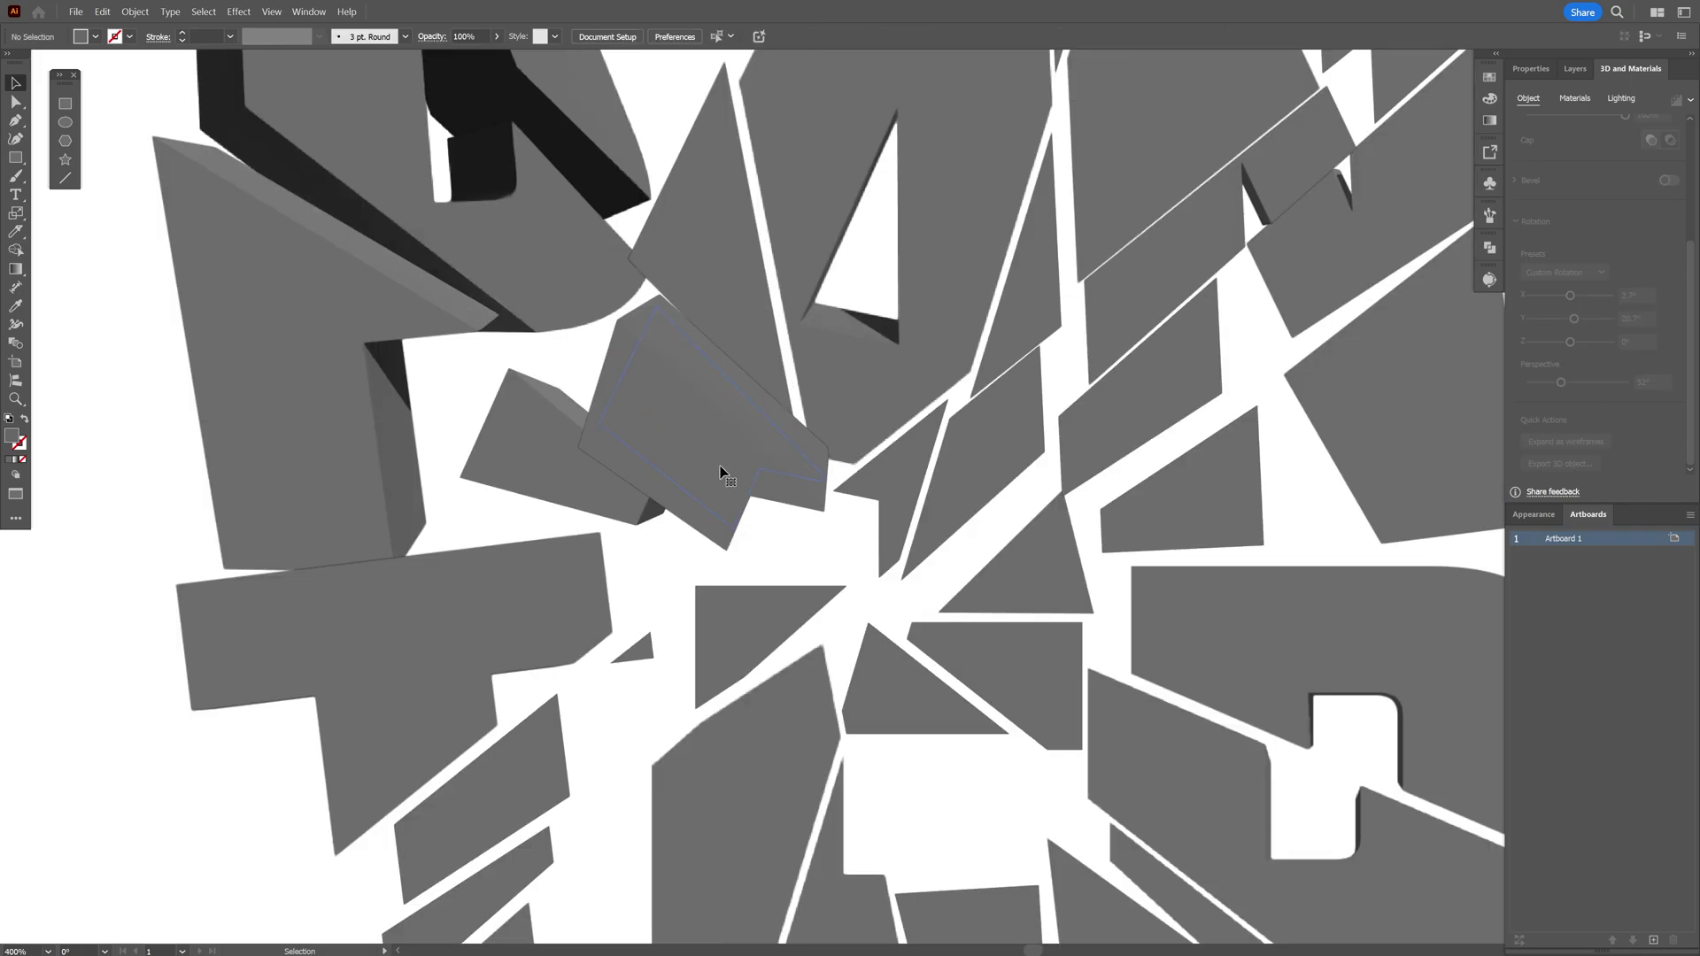
Adjust the lighting on the flipped lower-left A fragment and rotate further fragments of the lettering freely in 3D
click(720, 472)
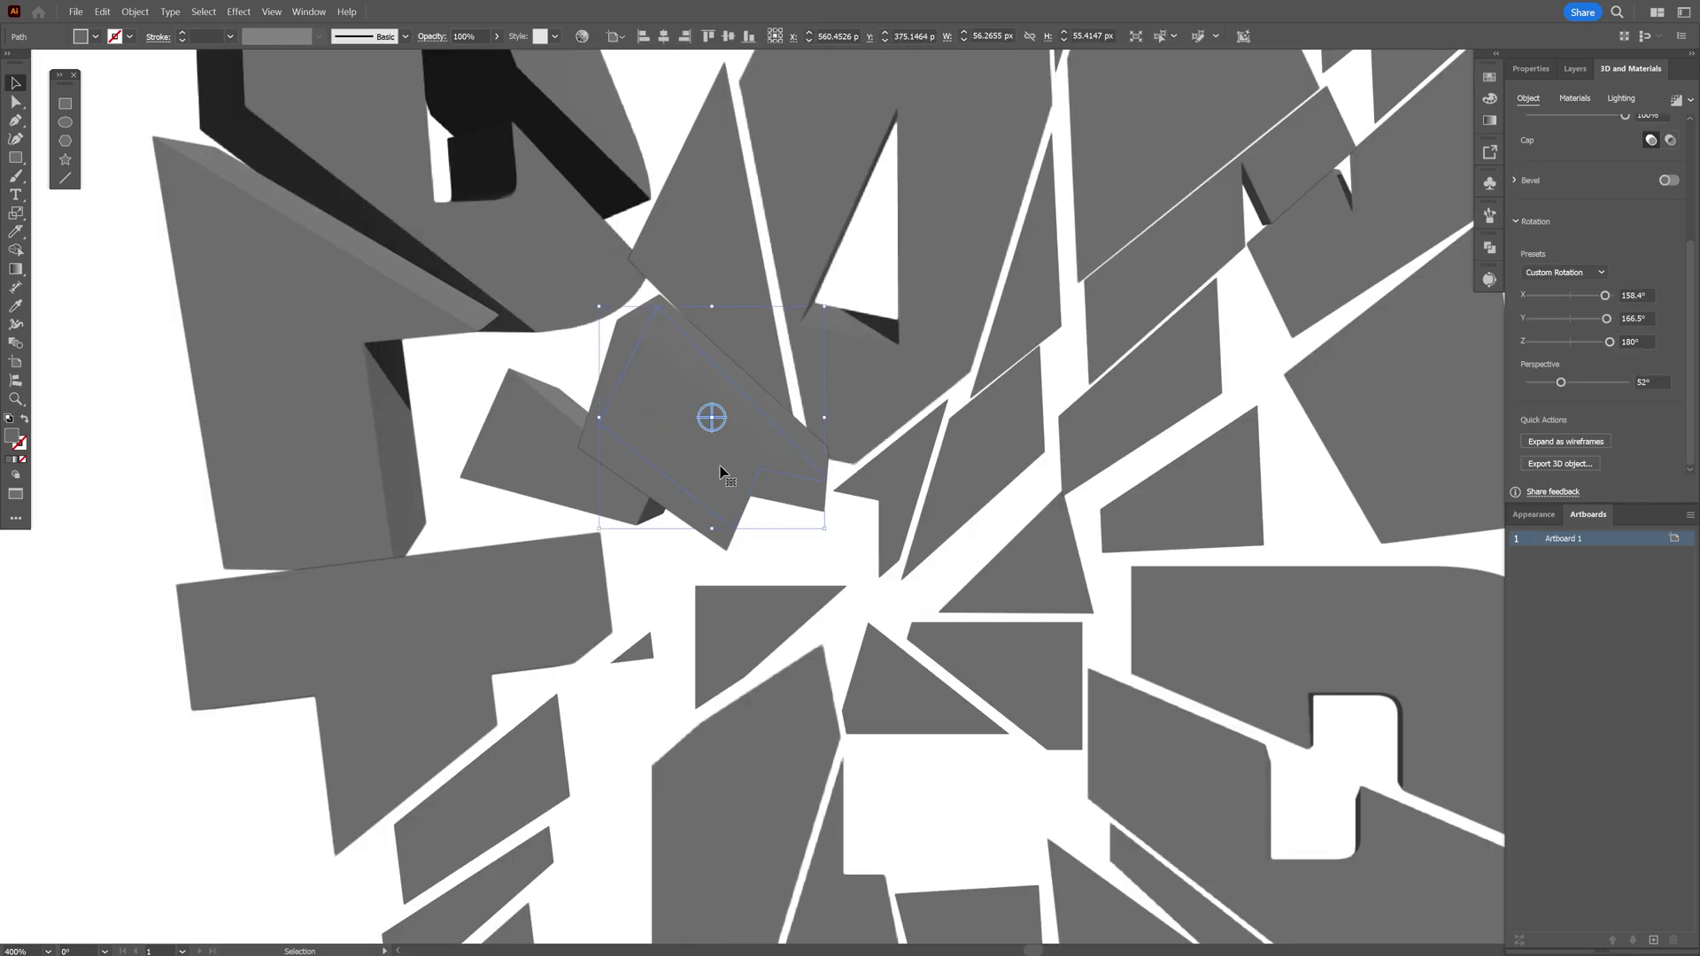
click(1630, 99)
mouse_move(1605, 352)
mouse_down()
mouse_move(1551, 347)
mouse_move(1594, 347)
mouse_up()
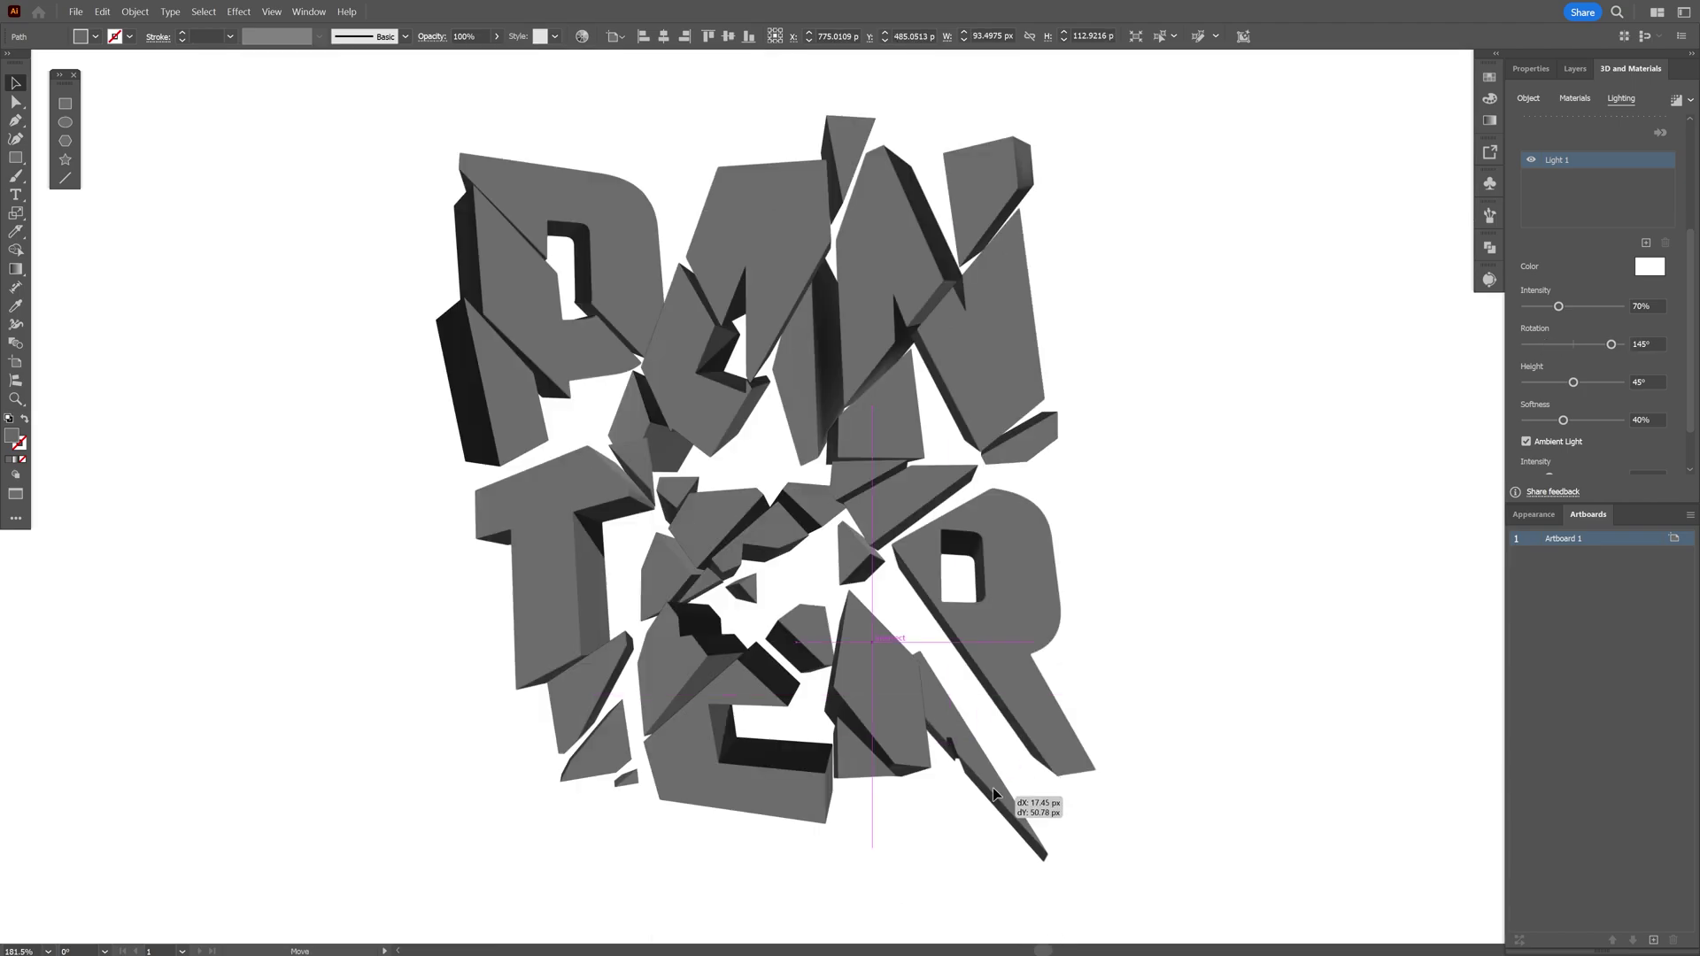
drag(992, 787, 1252, 639)
drag(1010, 645, 978, 675)
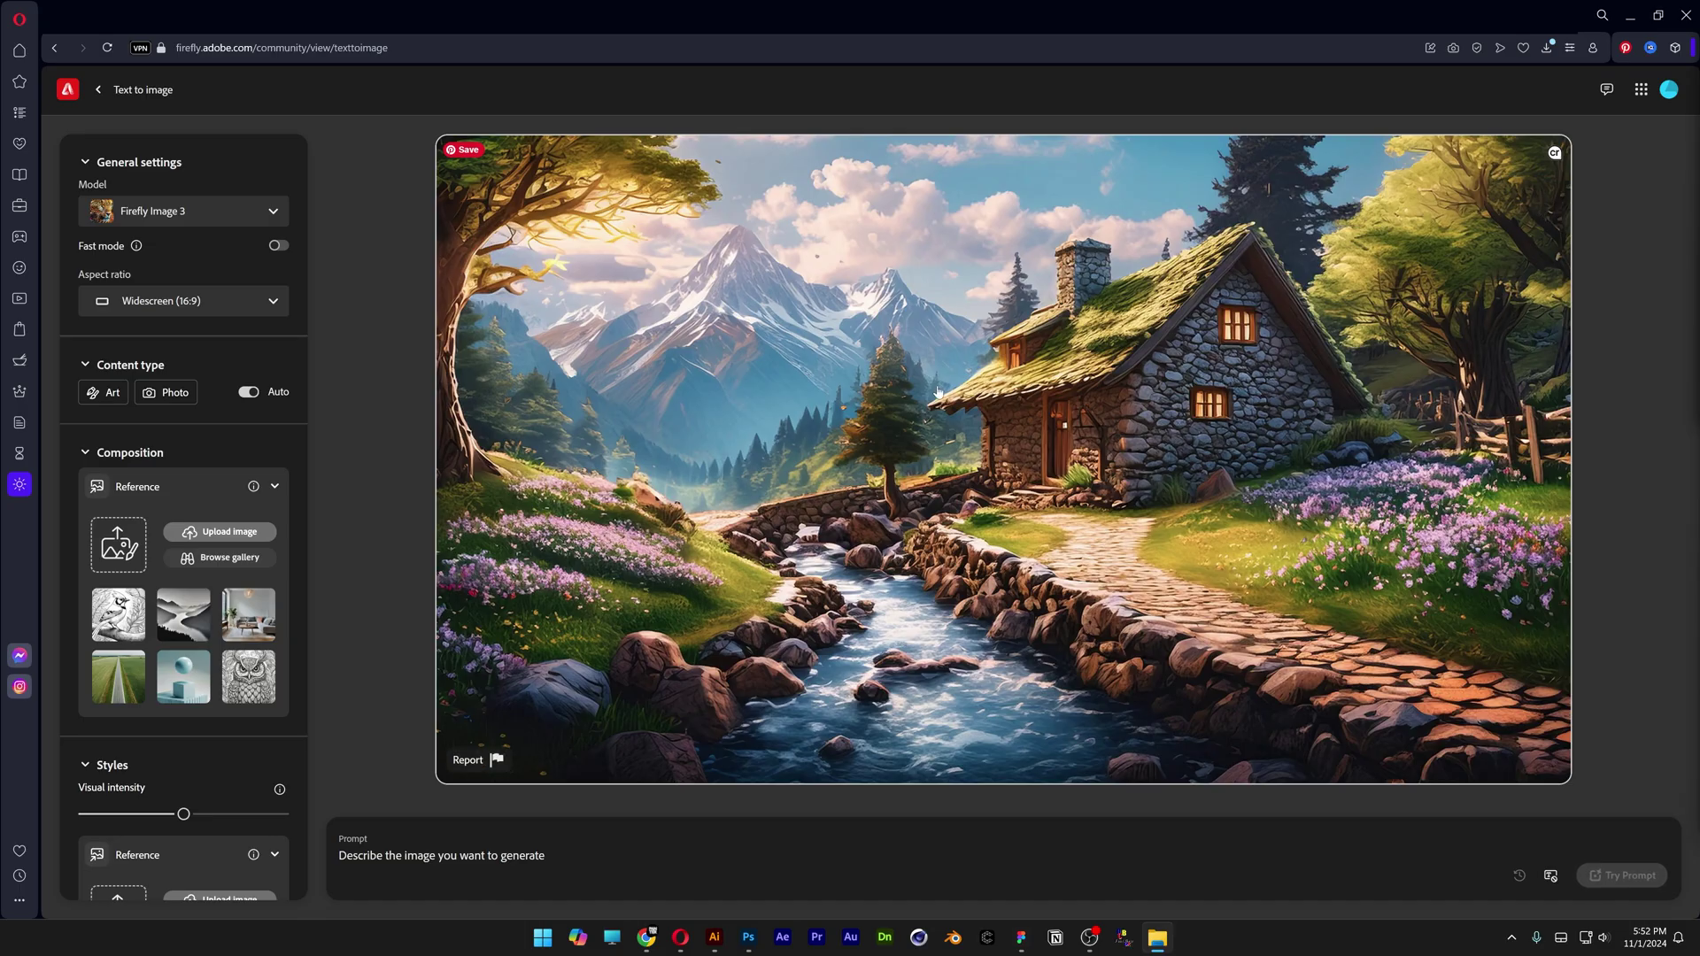
On Adobe Firefly's text-to-image page, set the aspect ratio to Square (1:1) and the content type to Photo
click(173, 301)
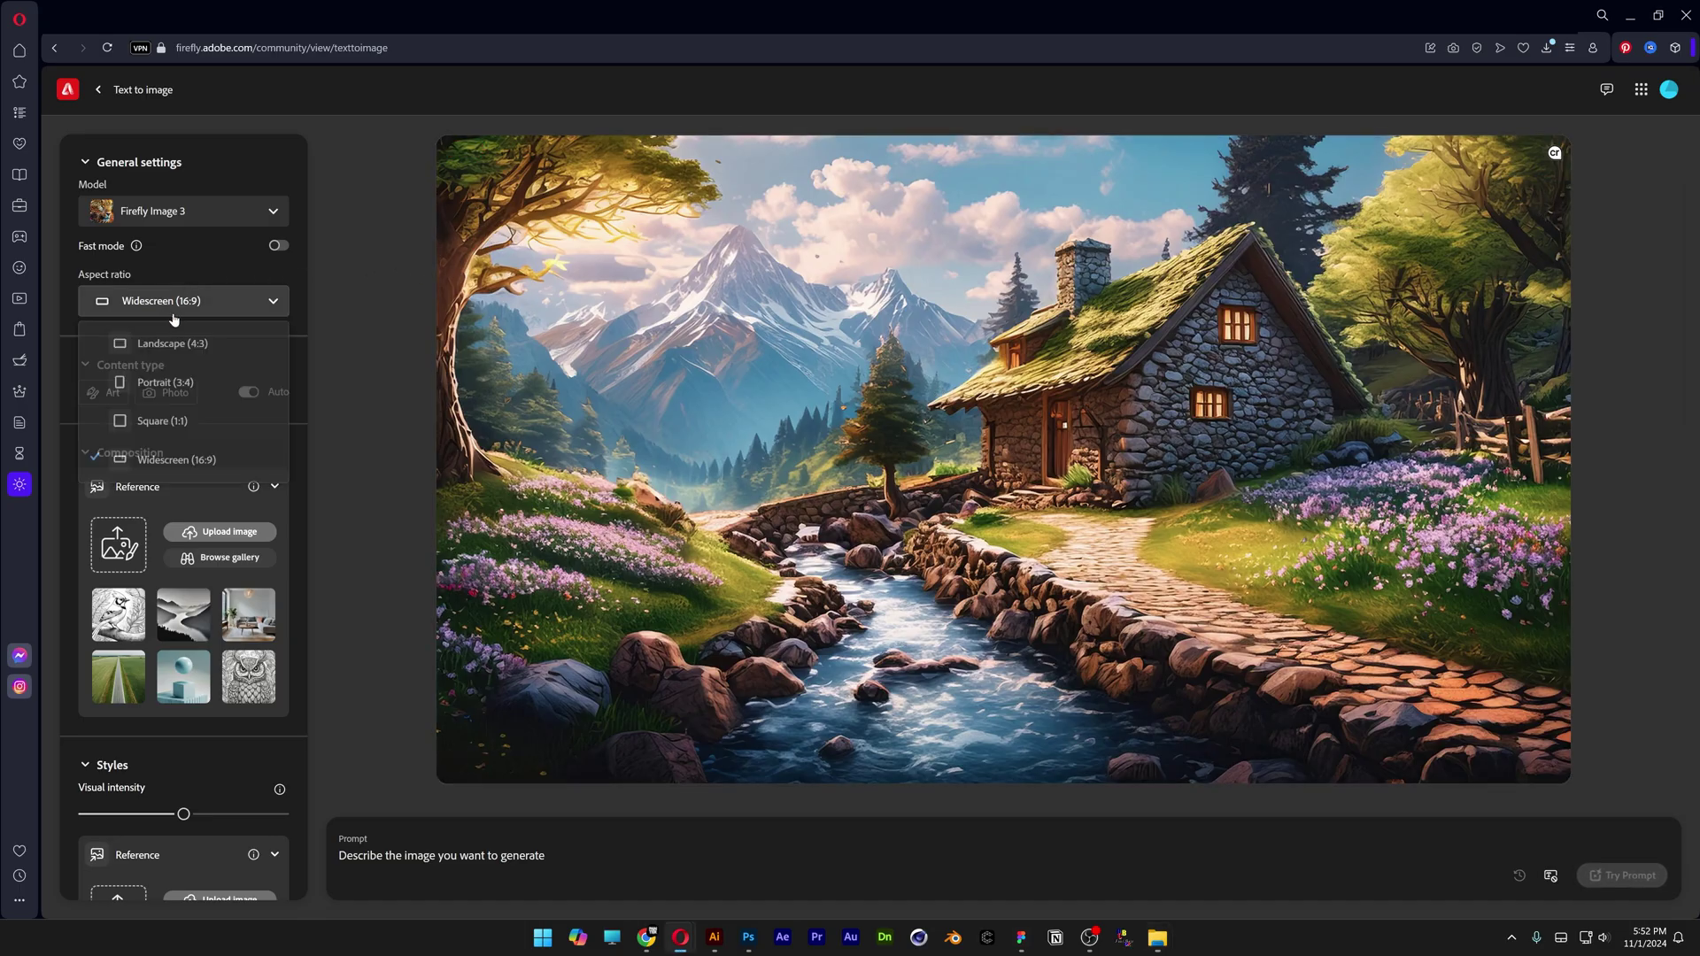
click(187, 431)
click(186, 401)
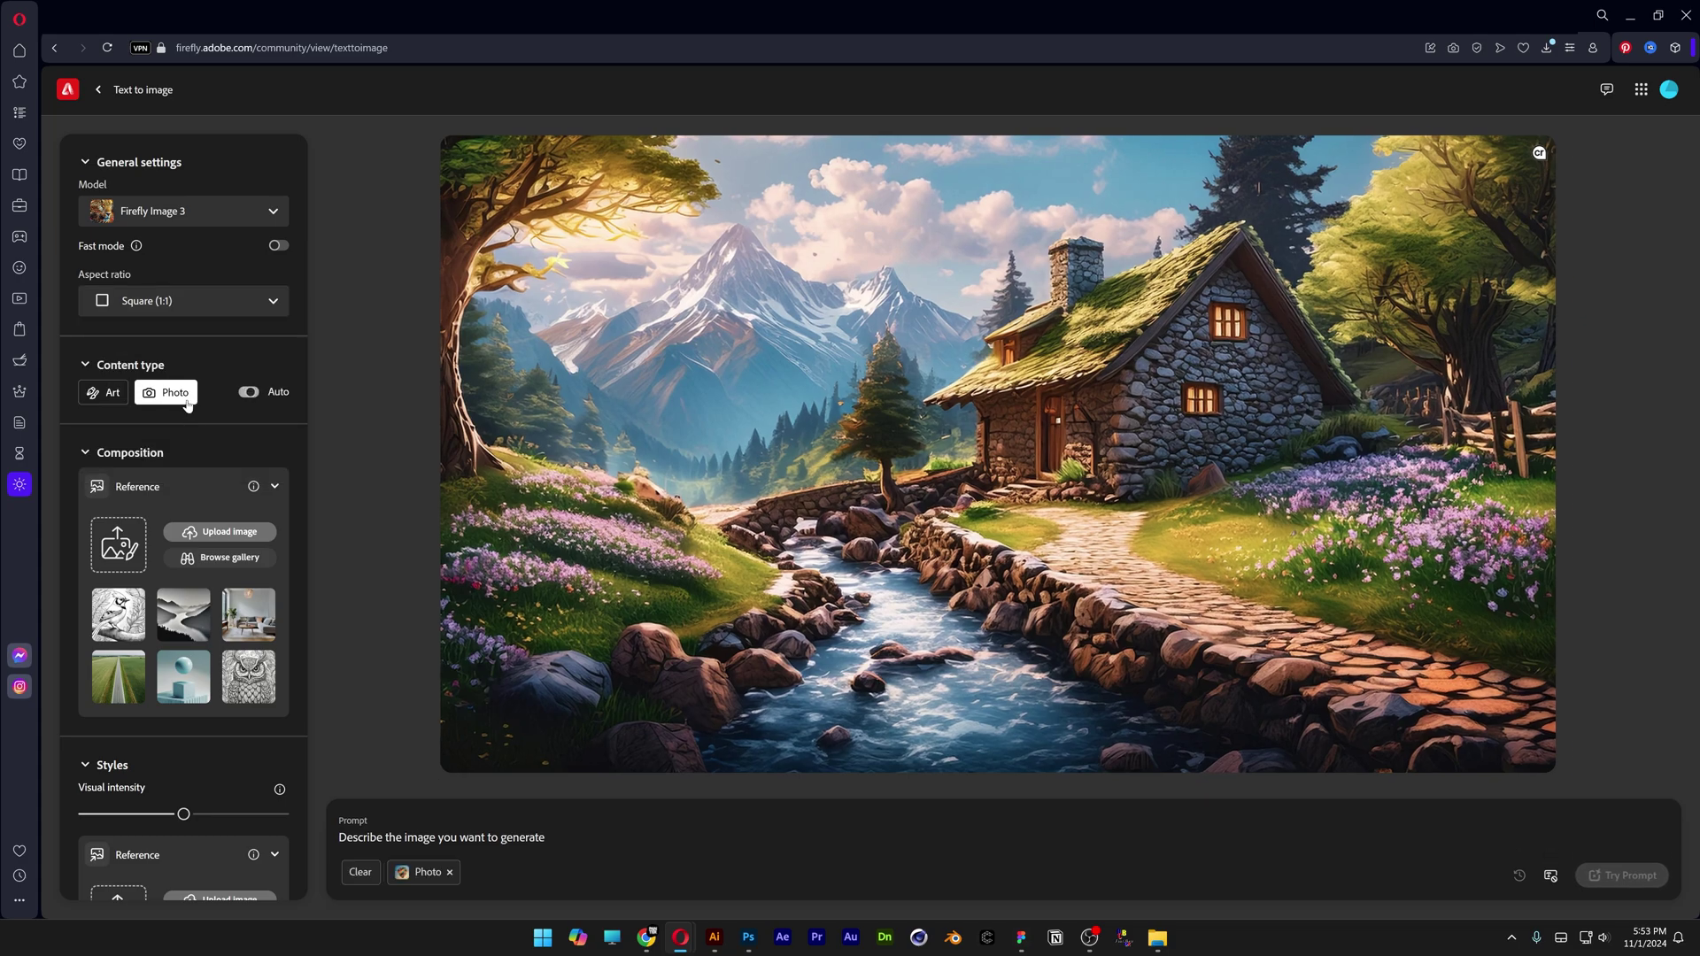
scroll(194, 425, down, 1)
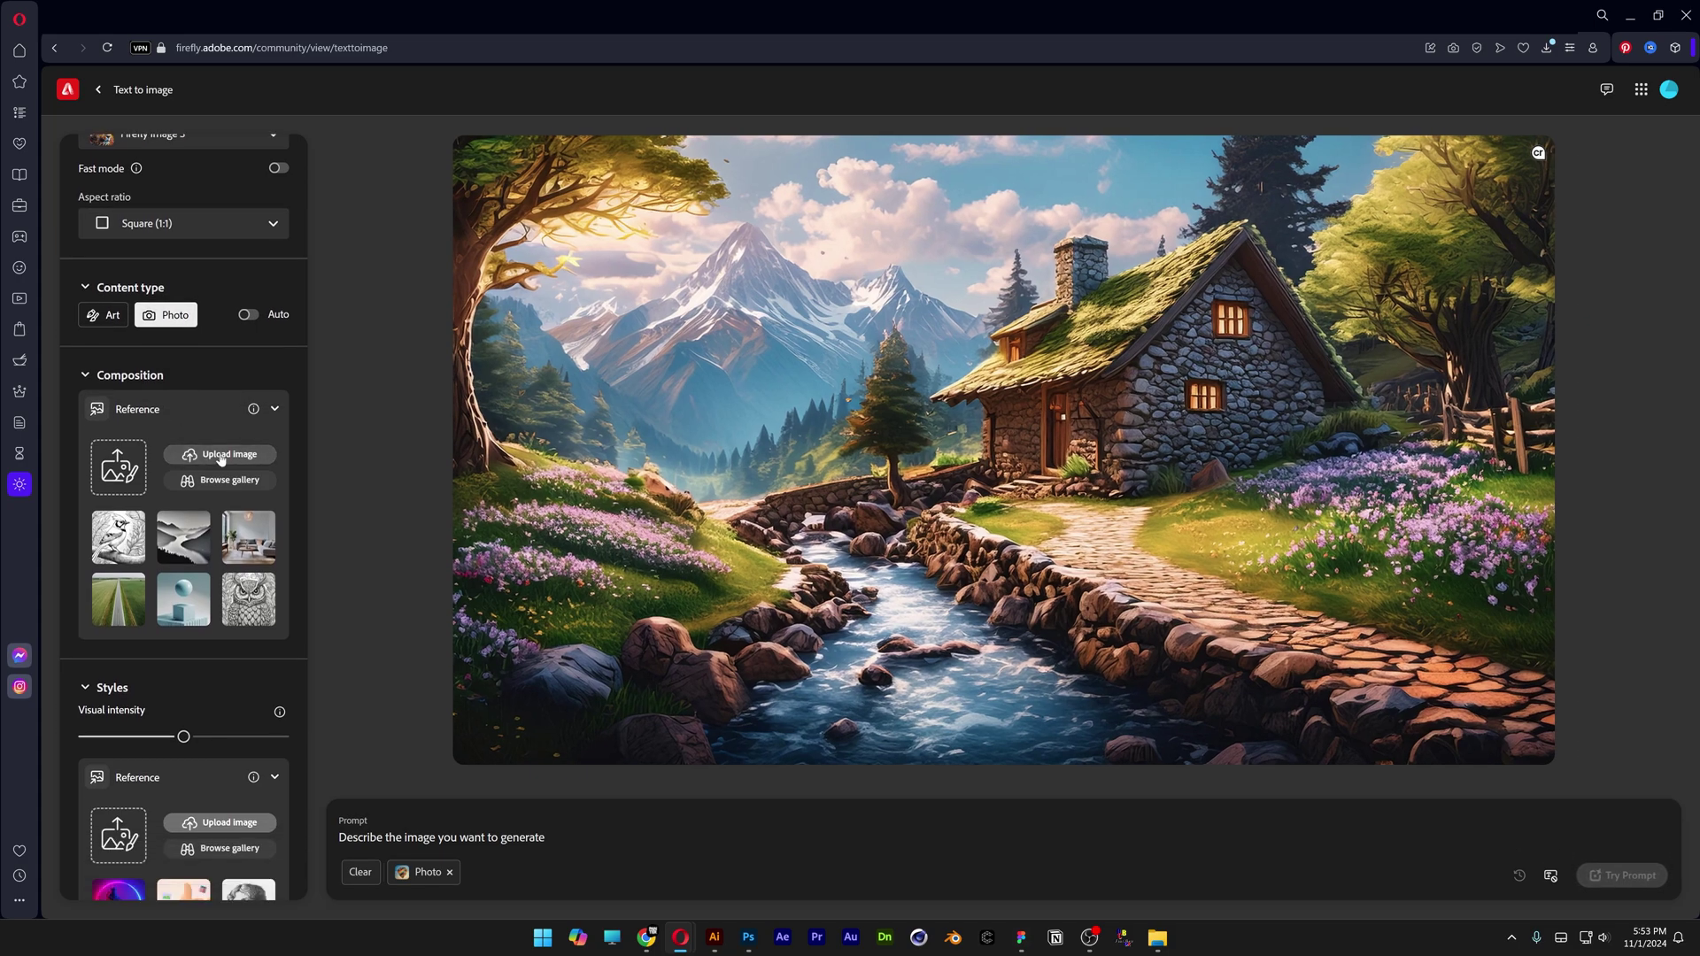
click(221, 455)
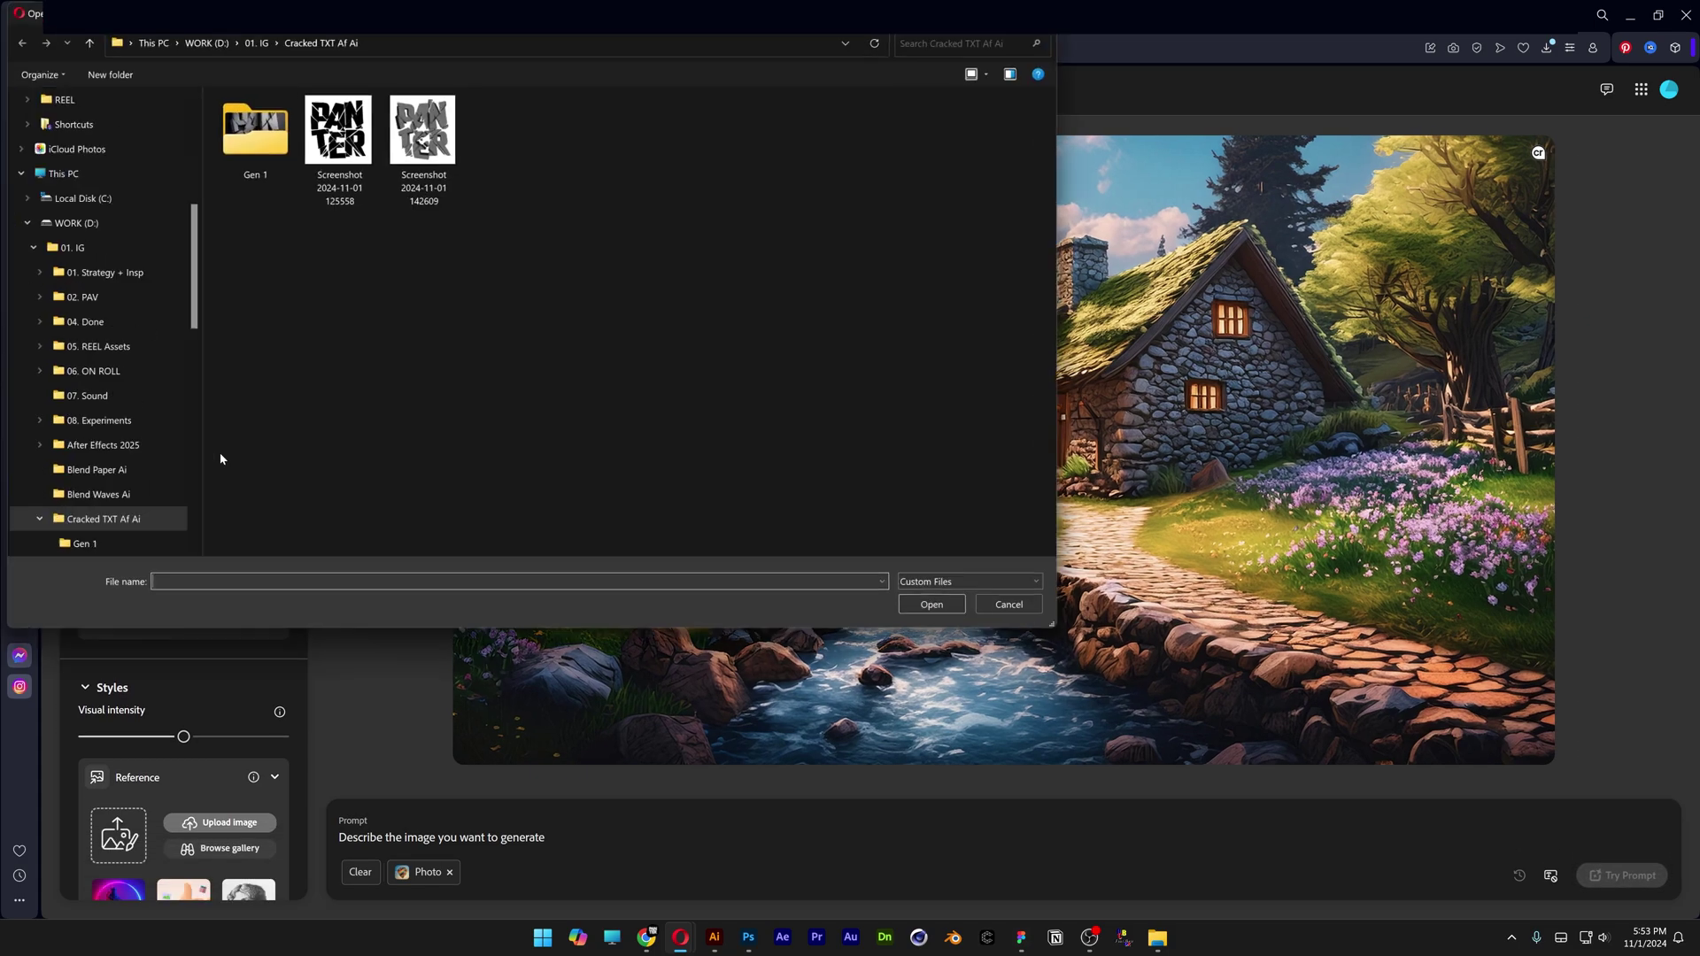
click(459, 153)
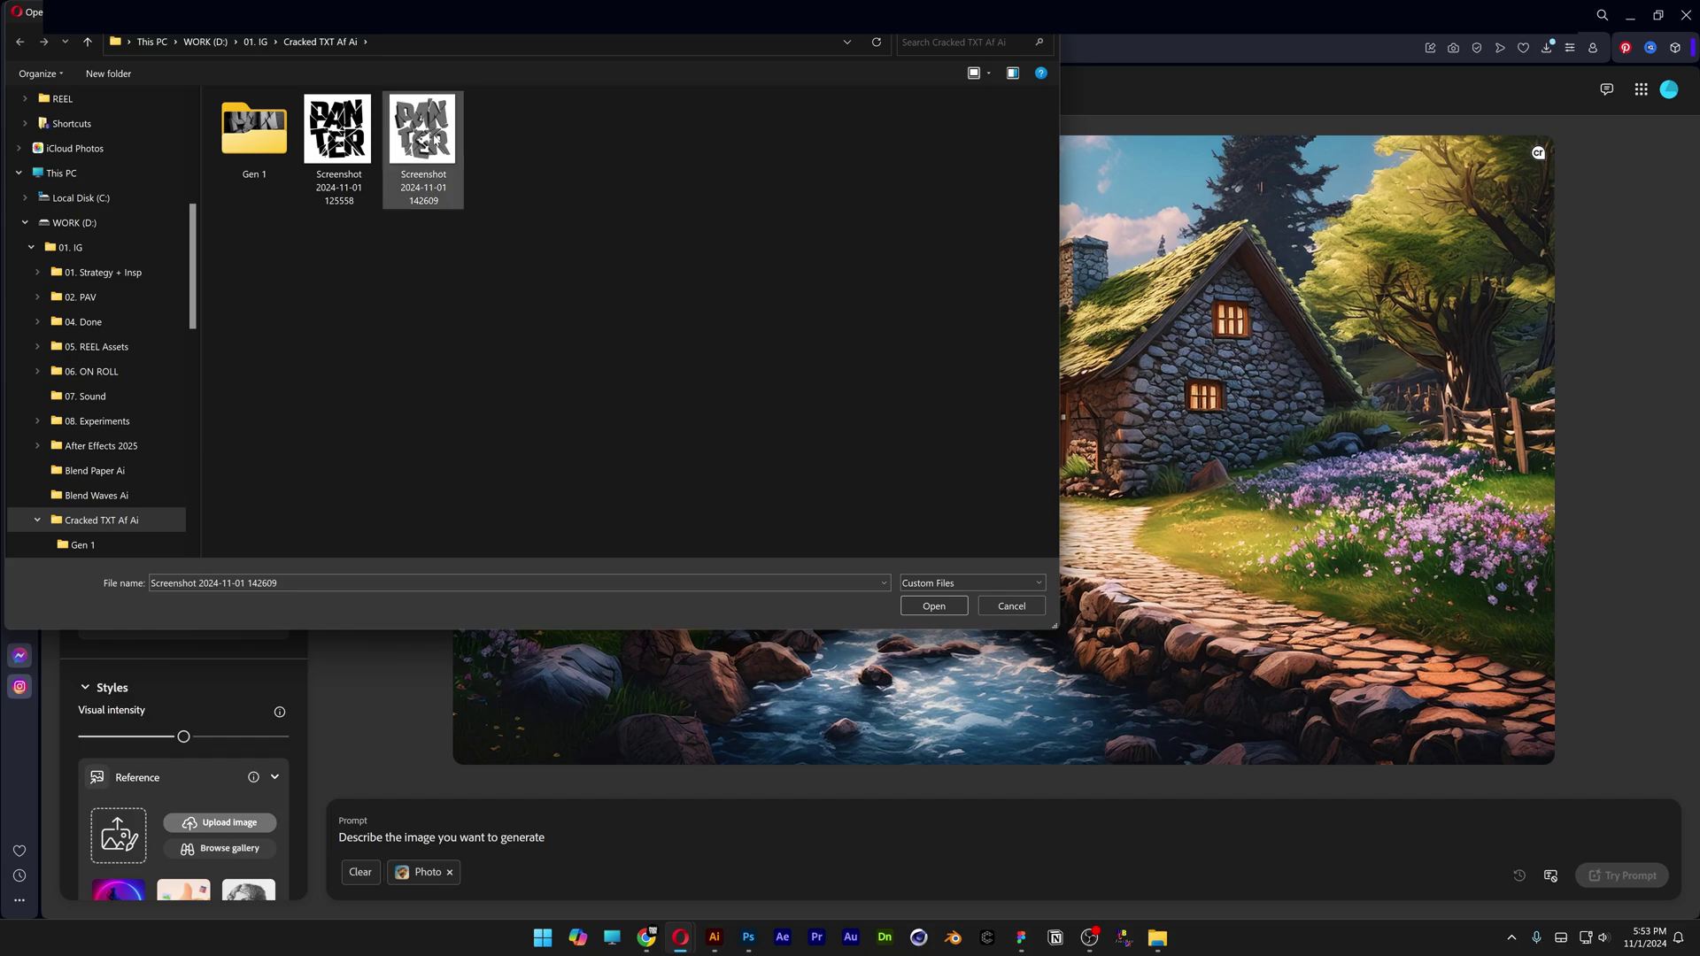
click(934, 606)
click(992, 546)
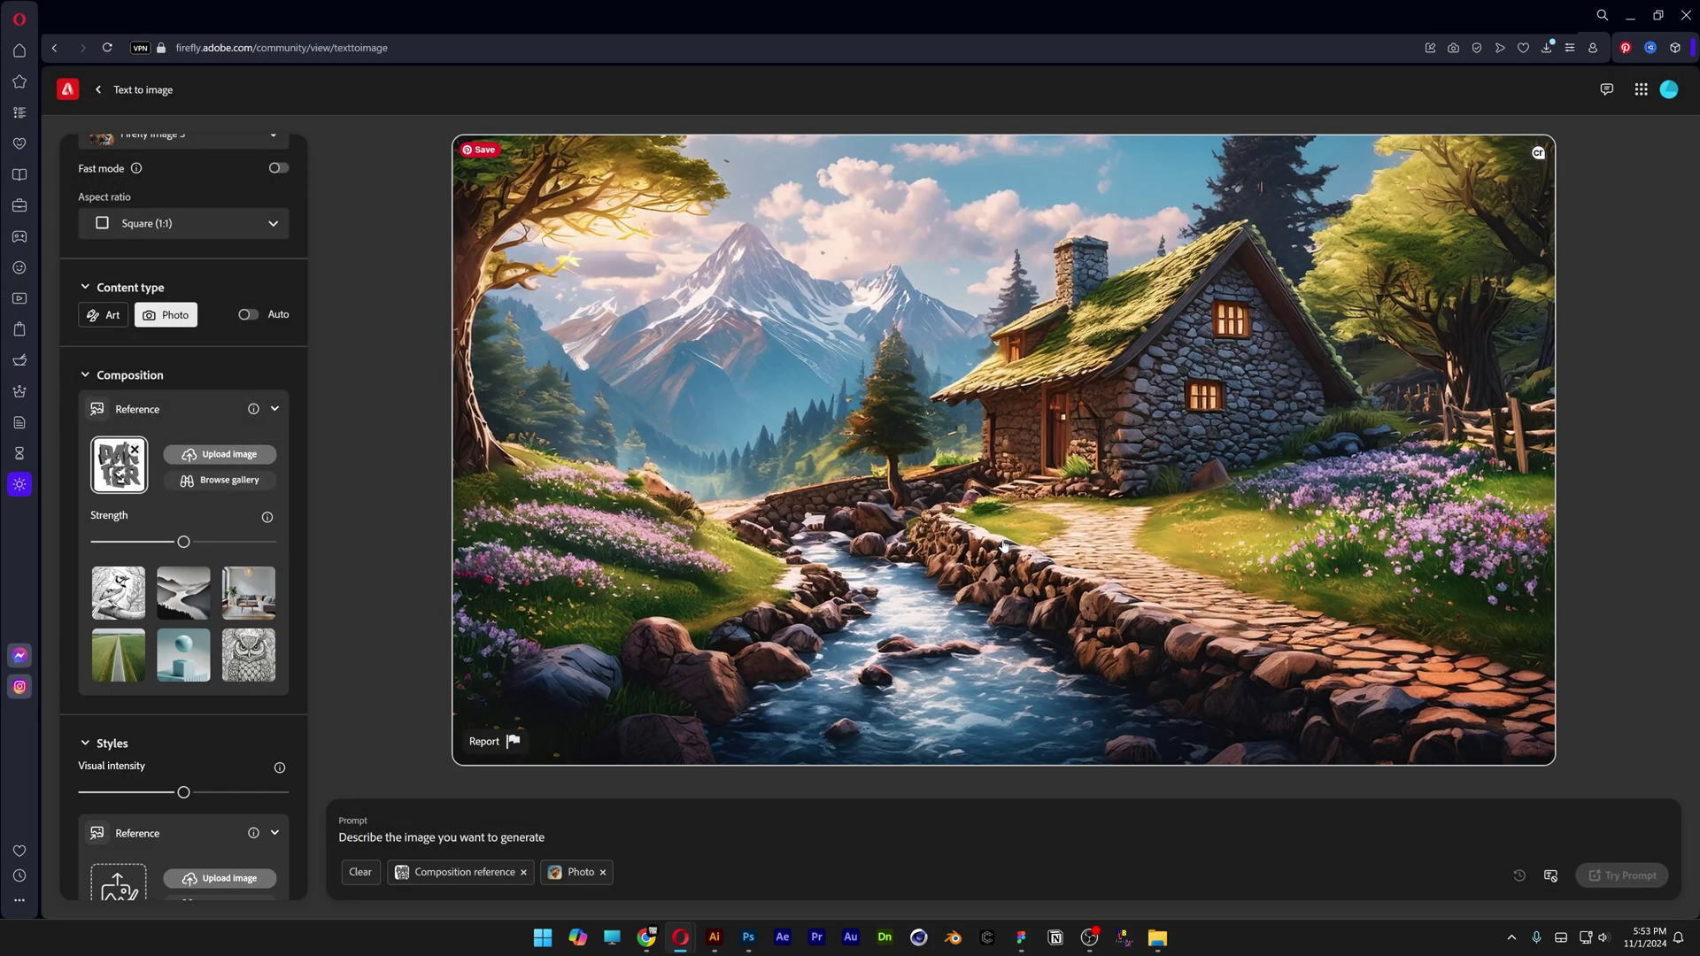
Apply the Hyper realistic effect and set the lighting to Studio light
scroll(187, 629, down, 6)
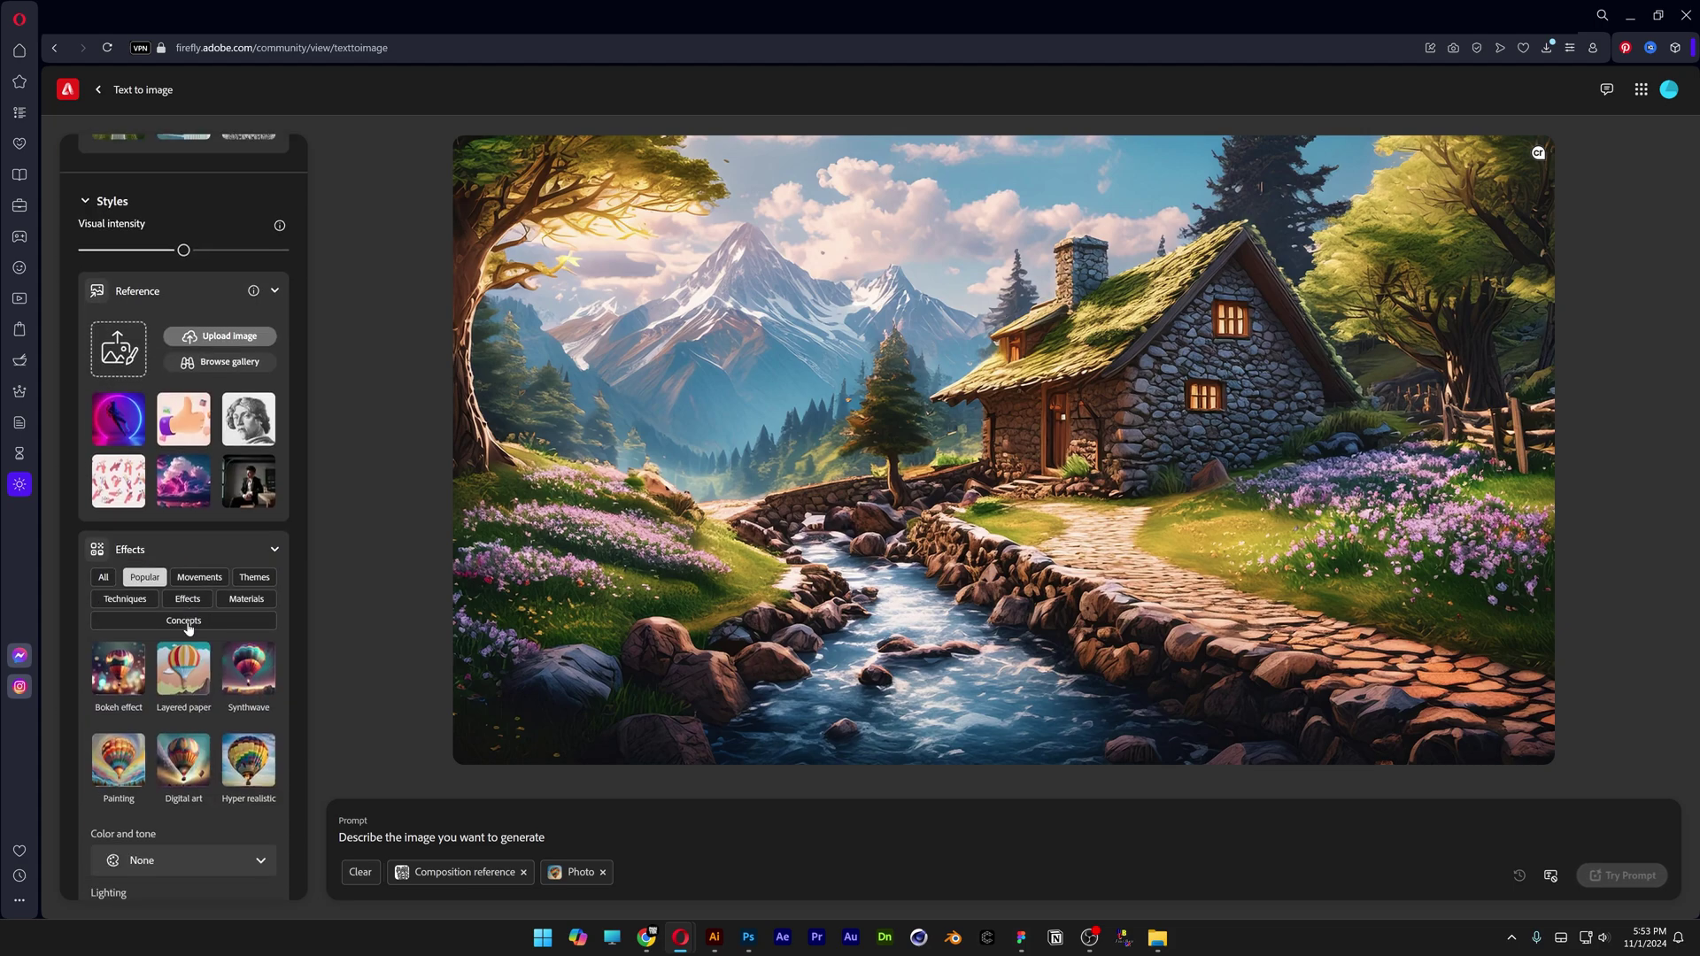
scroll(188, 629, down, 2)
click(251, 683)
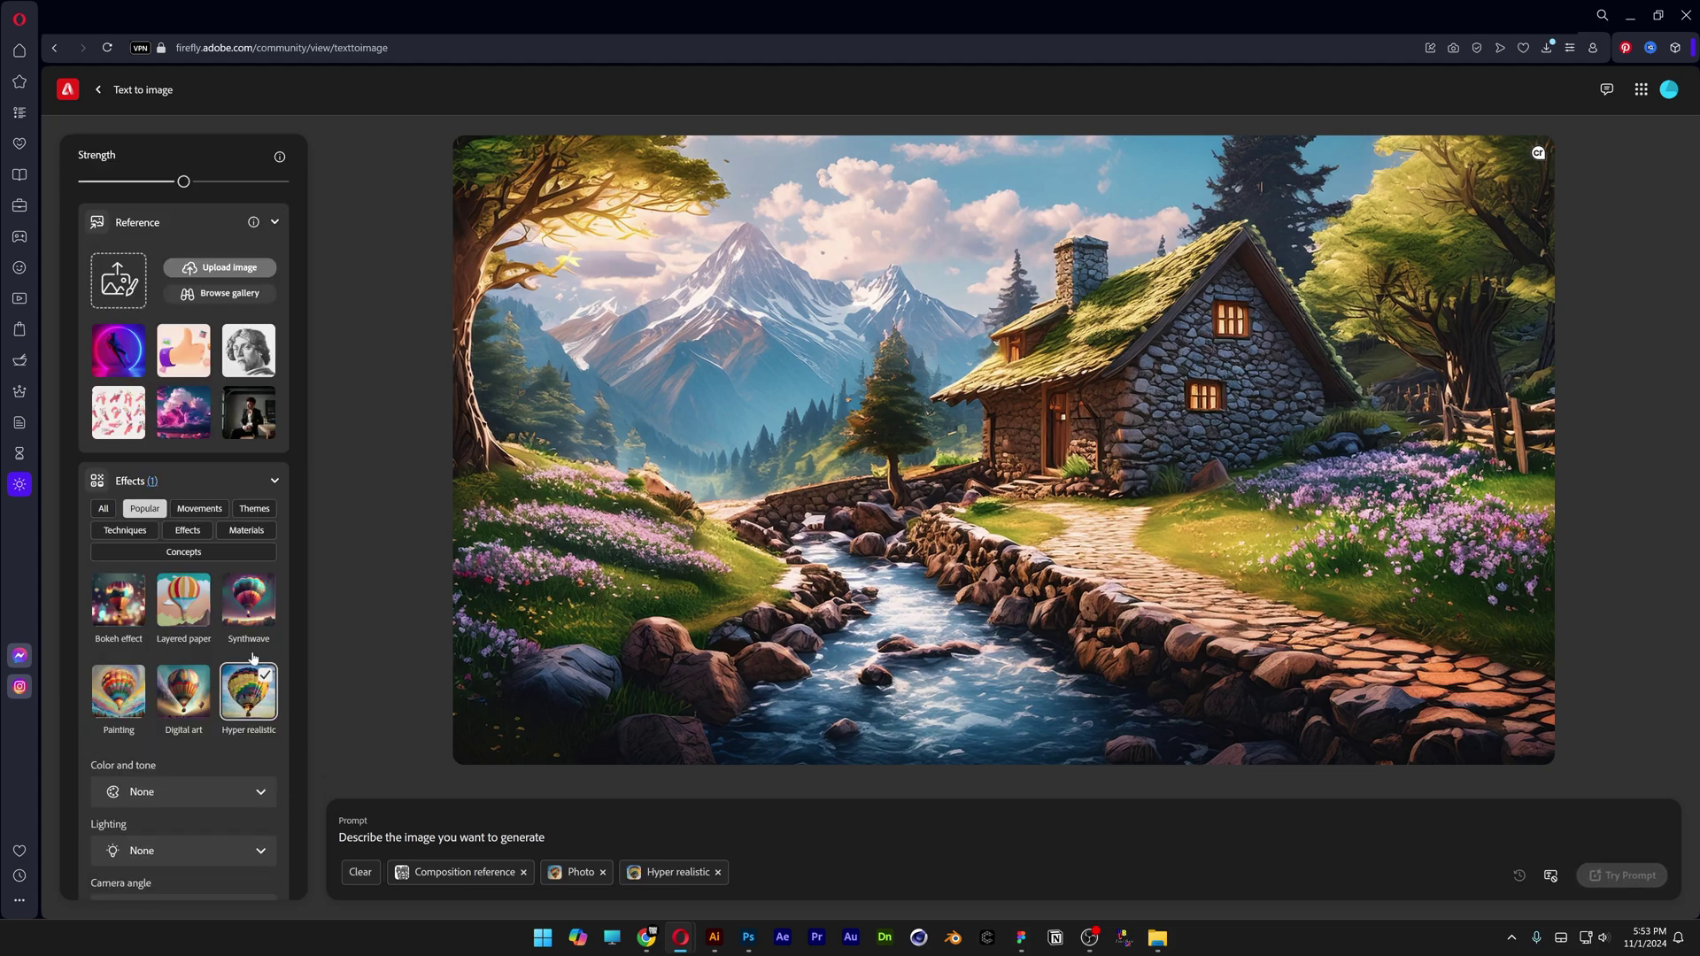
scroll(177, 726, down, 1)
click(171, 796)
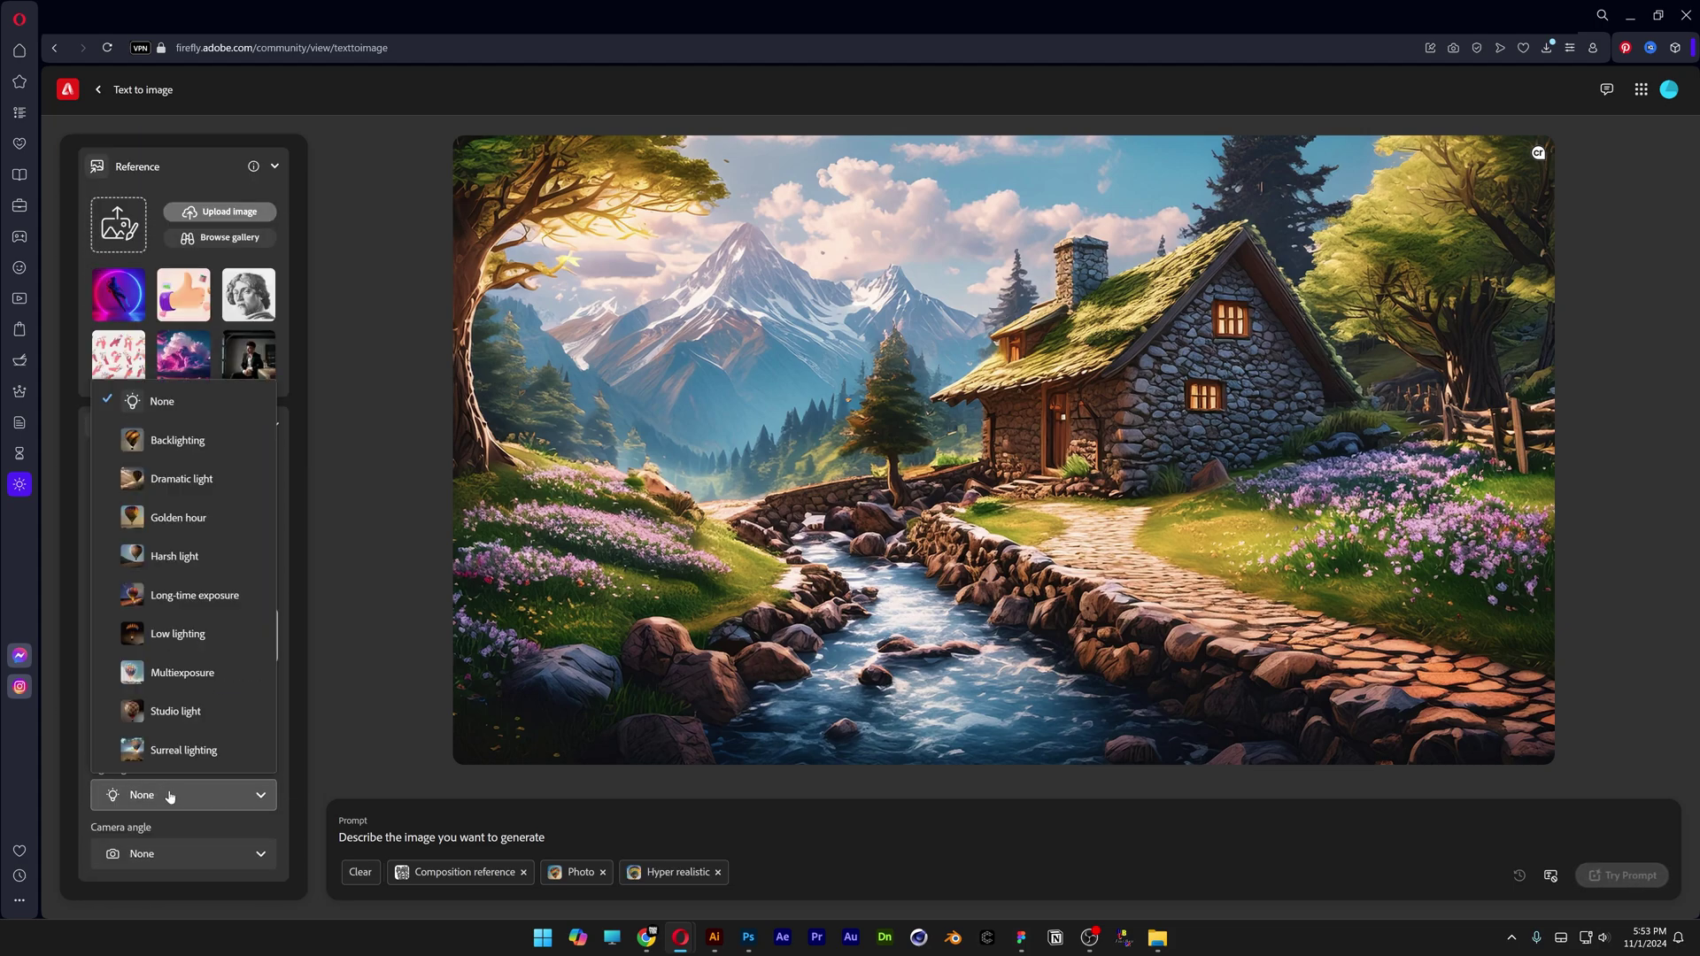
click(200, 714)
Generate images from the prompt "text made of concrete, isolated on black concrete background" and review the results enlarged
click(380, 834)
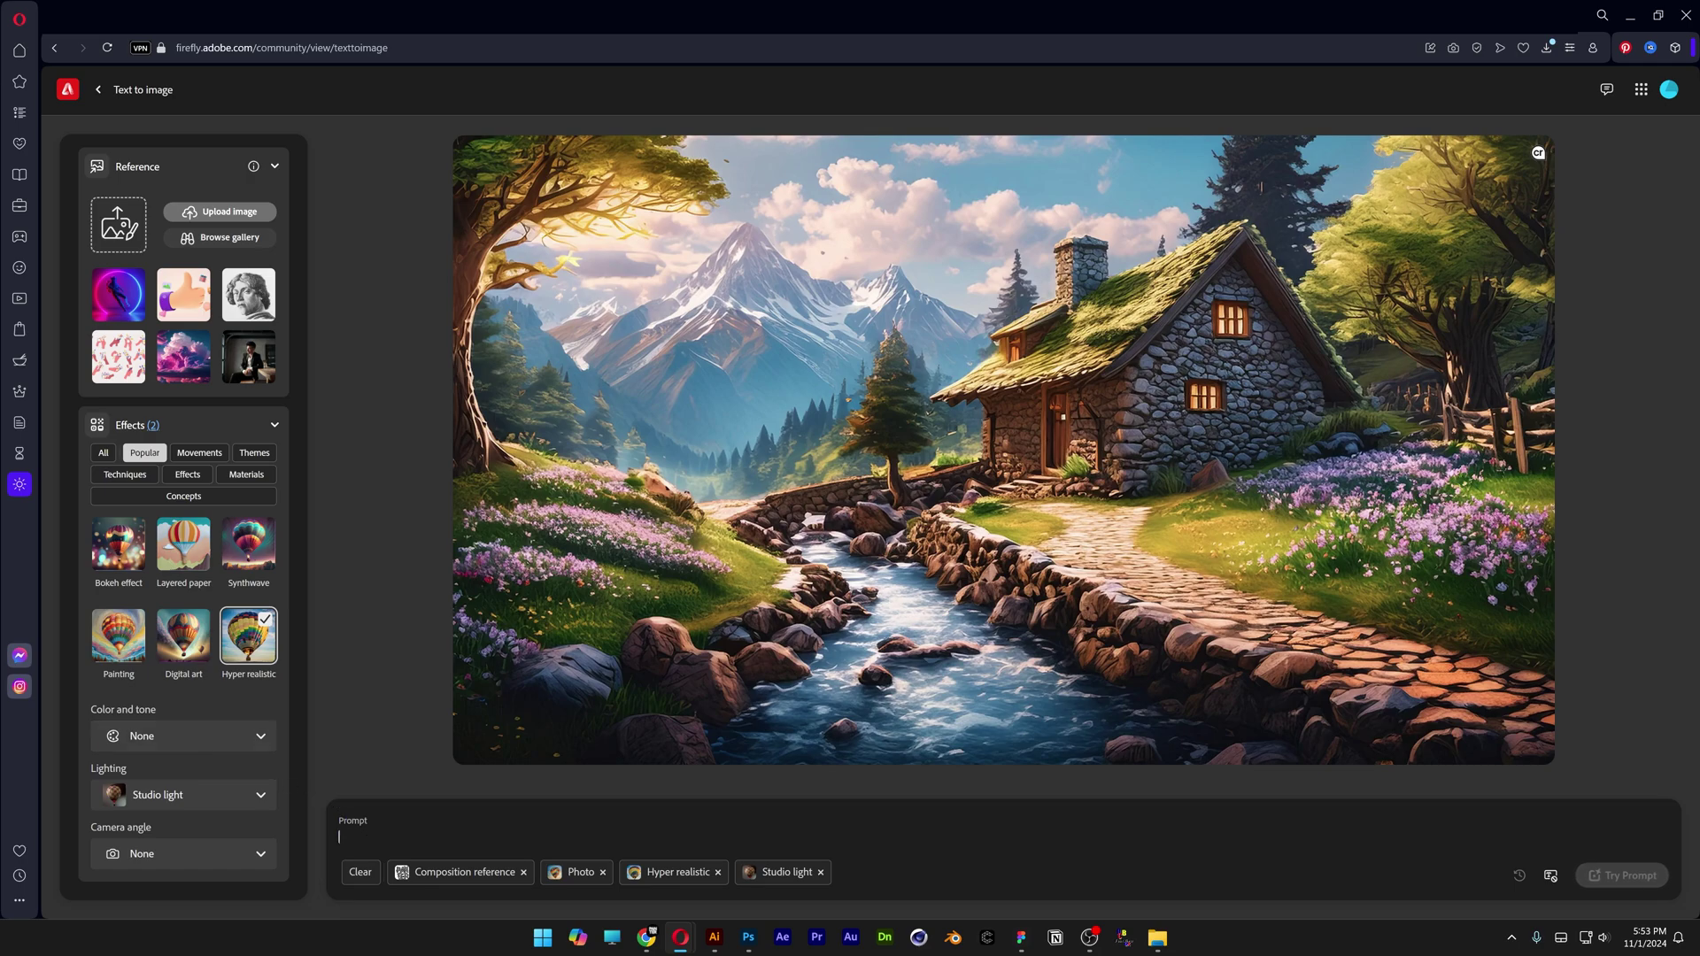
text(text made of concrete, iso)
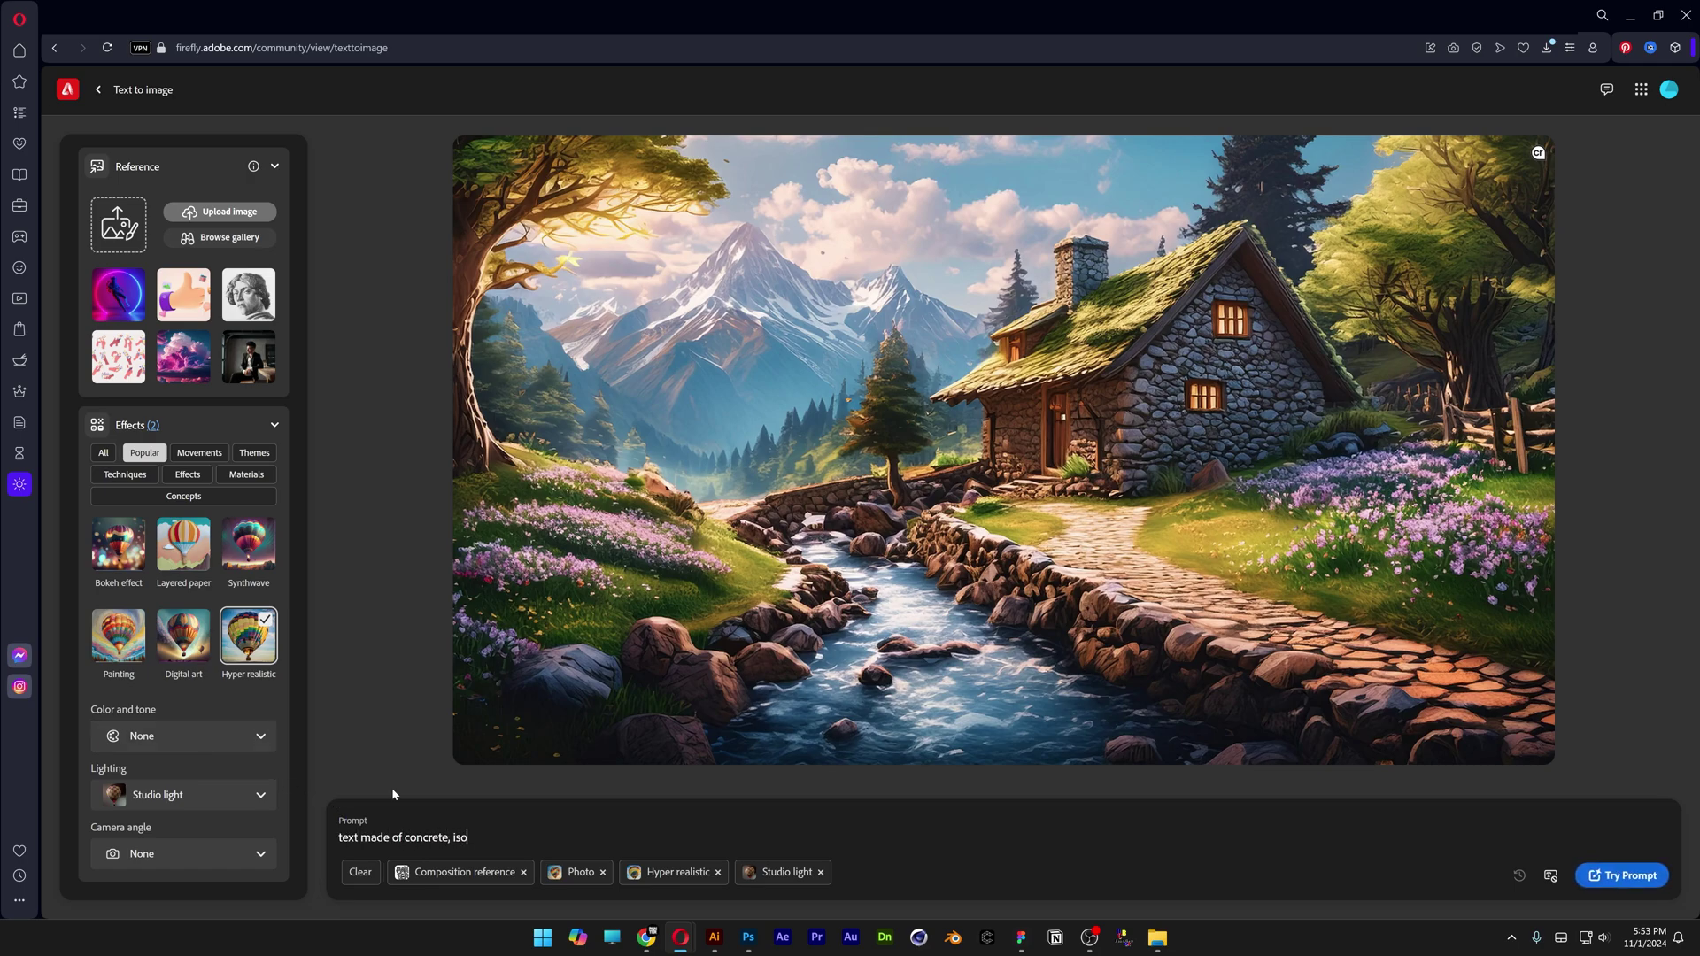
text(lated on black concrete background)
click(1624, 876)
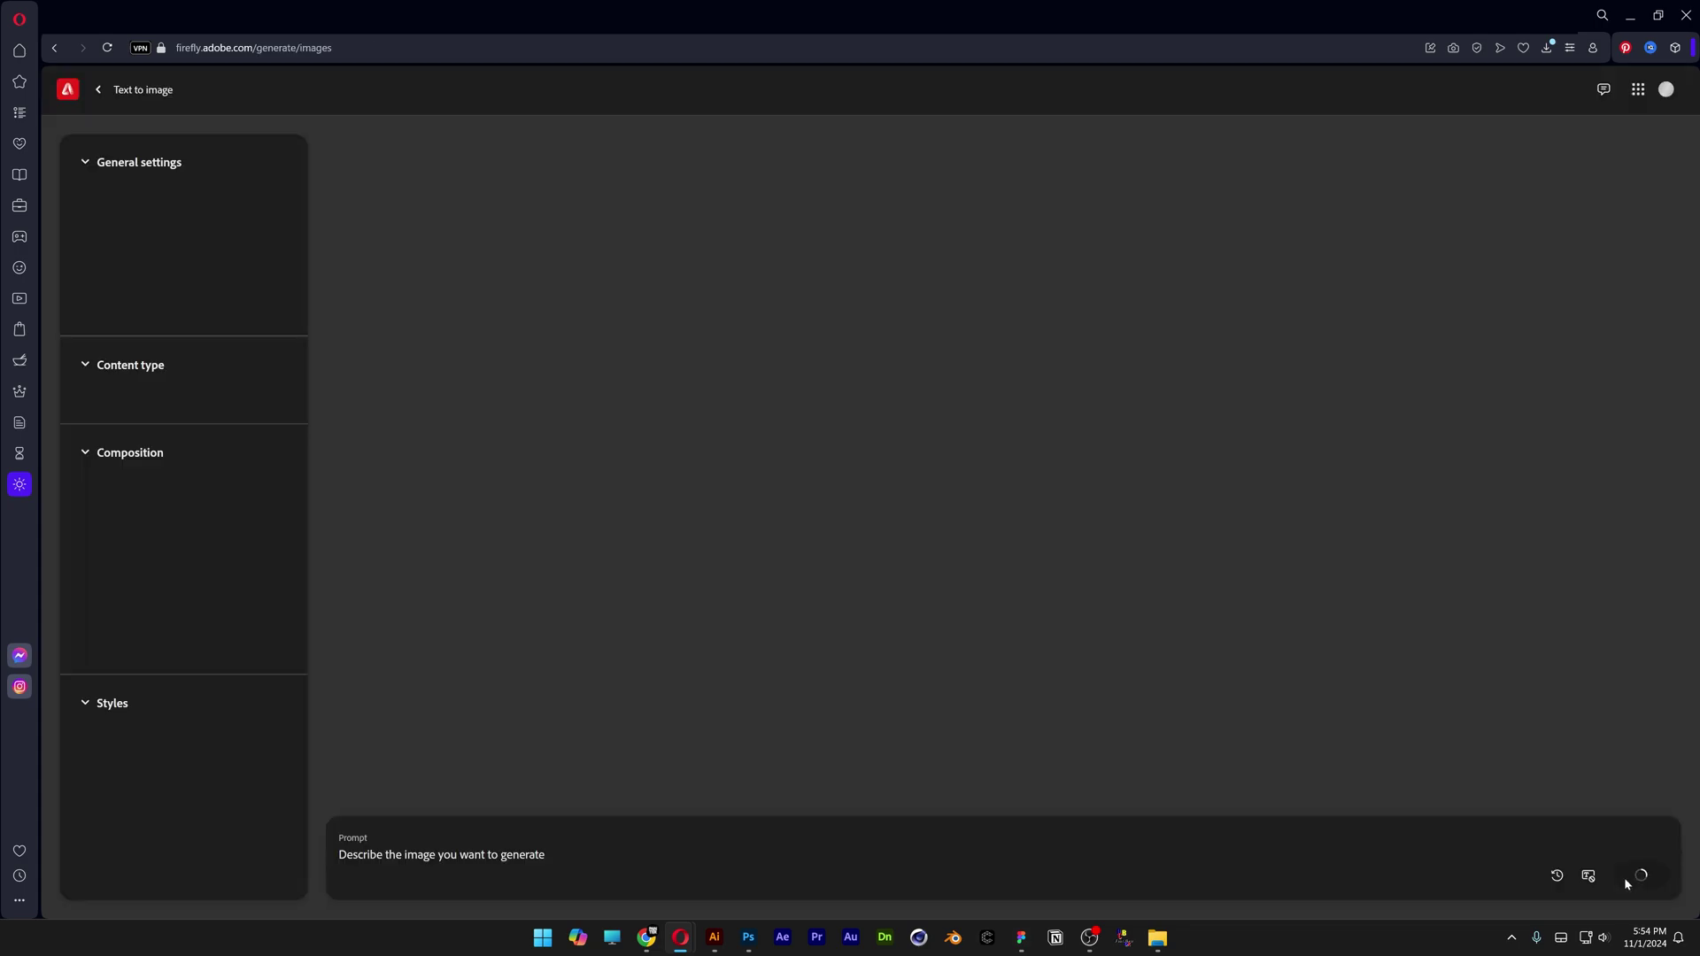
click(881, 330)
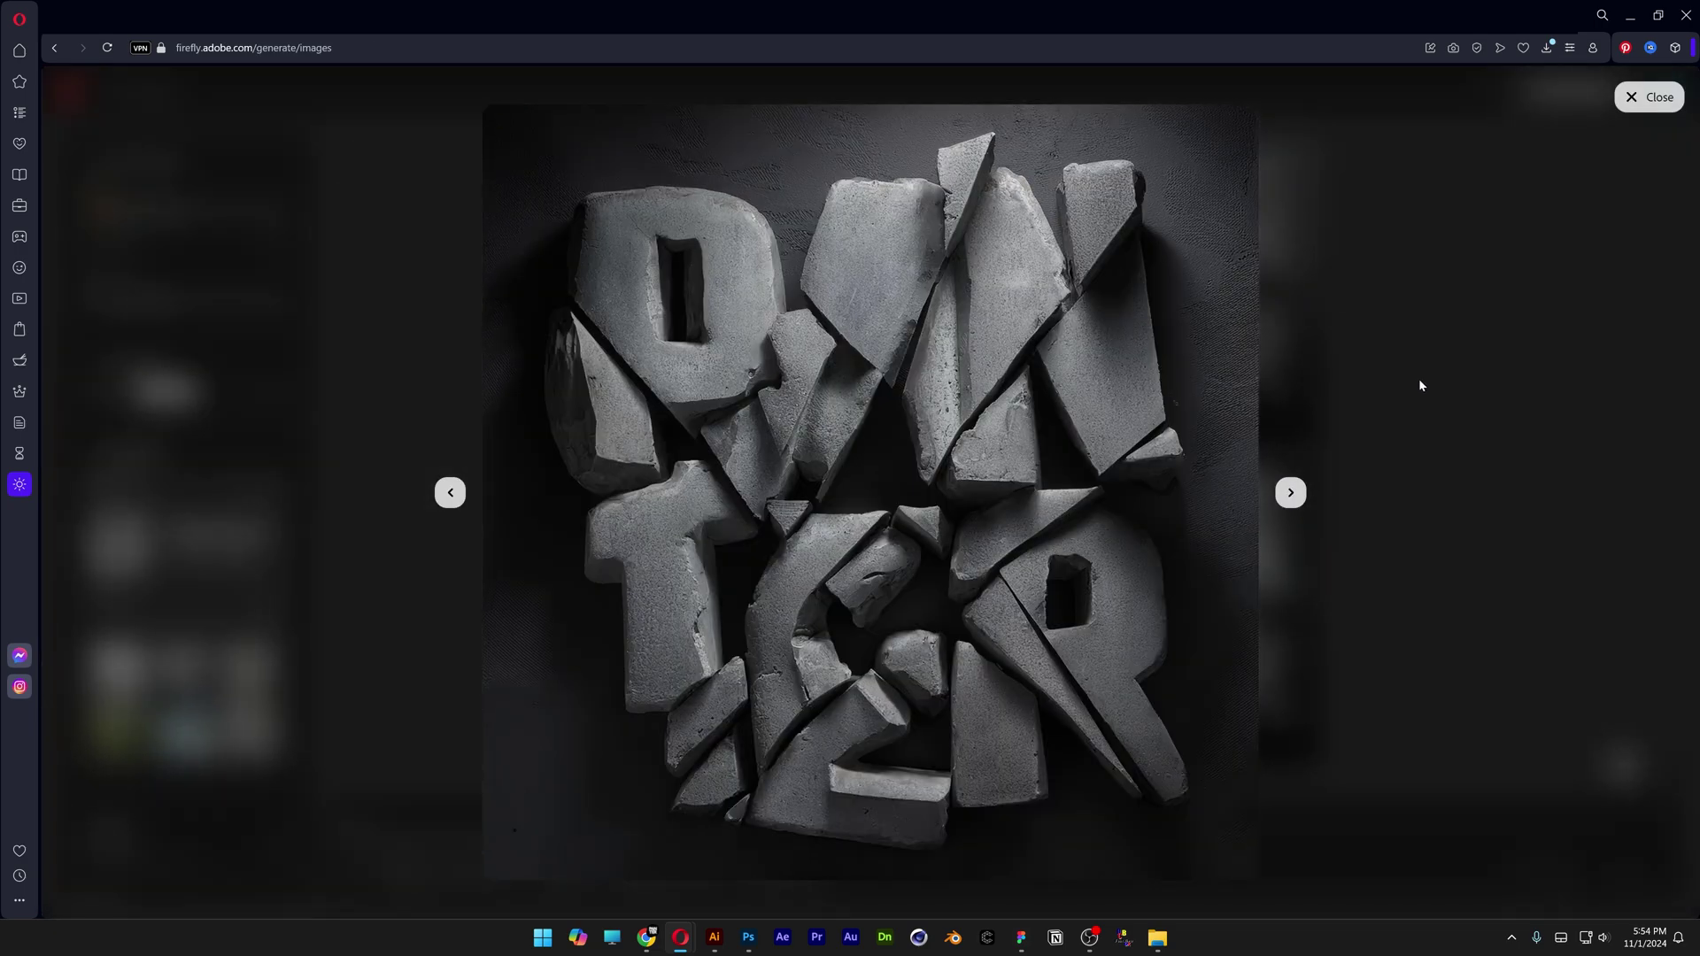
key(Right)
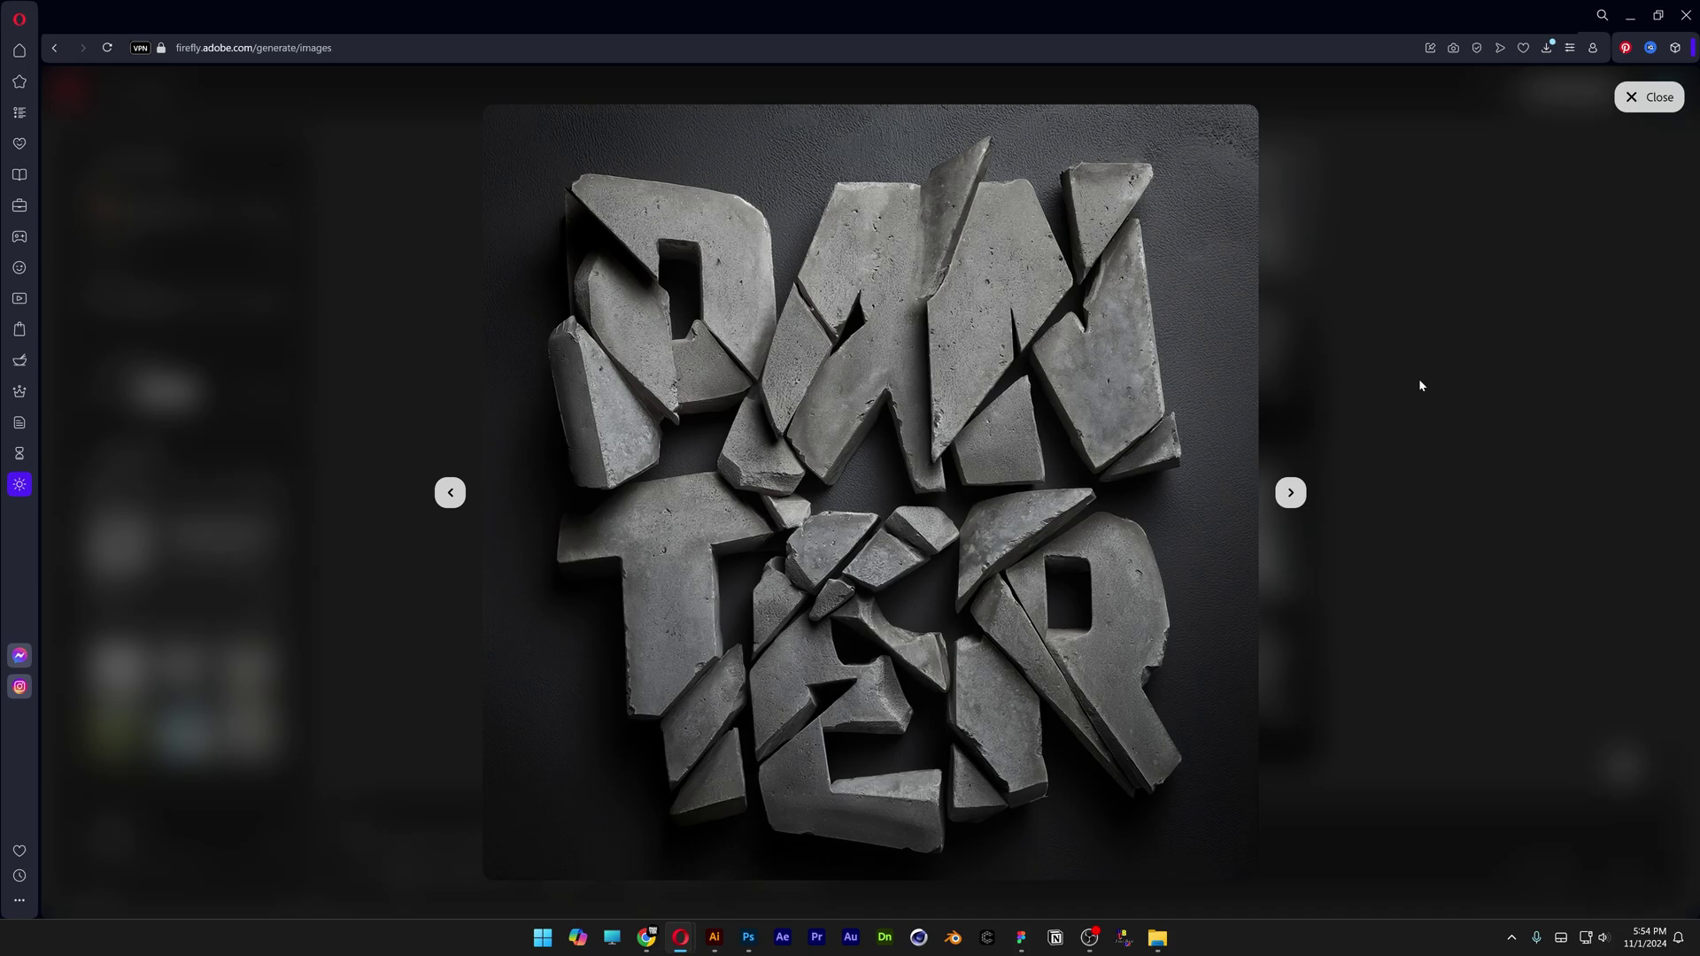
key(Right)
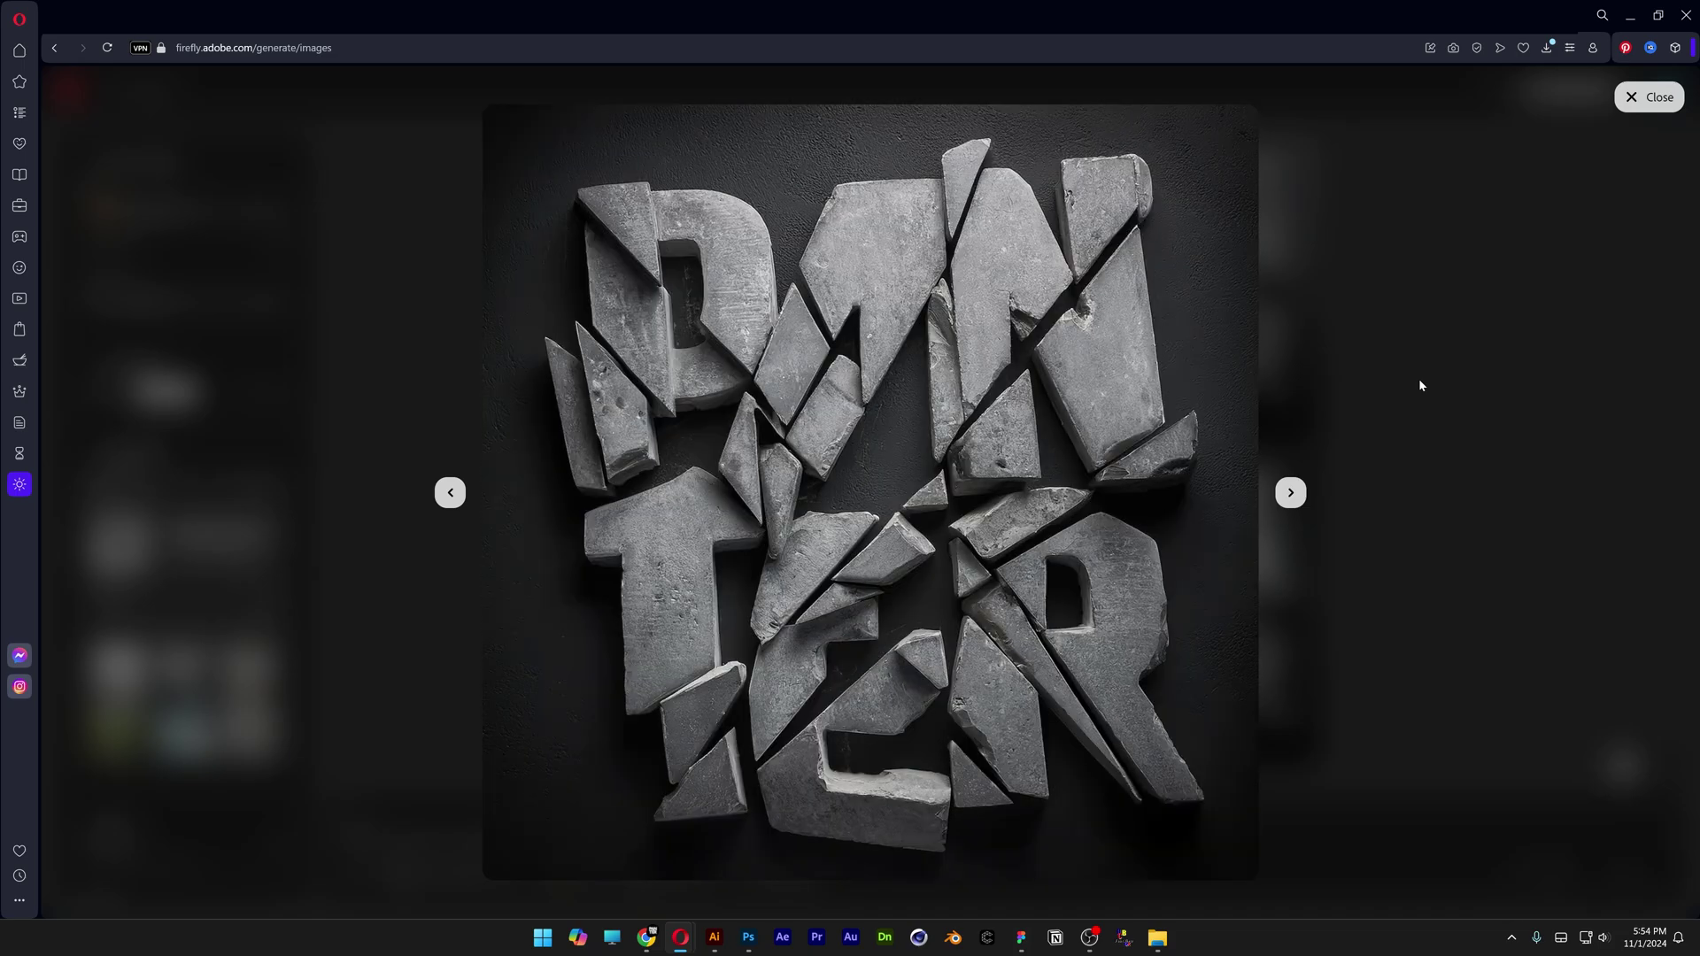
key(Escape)
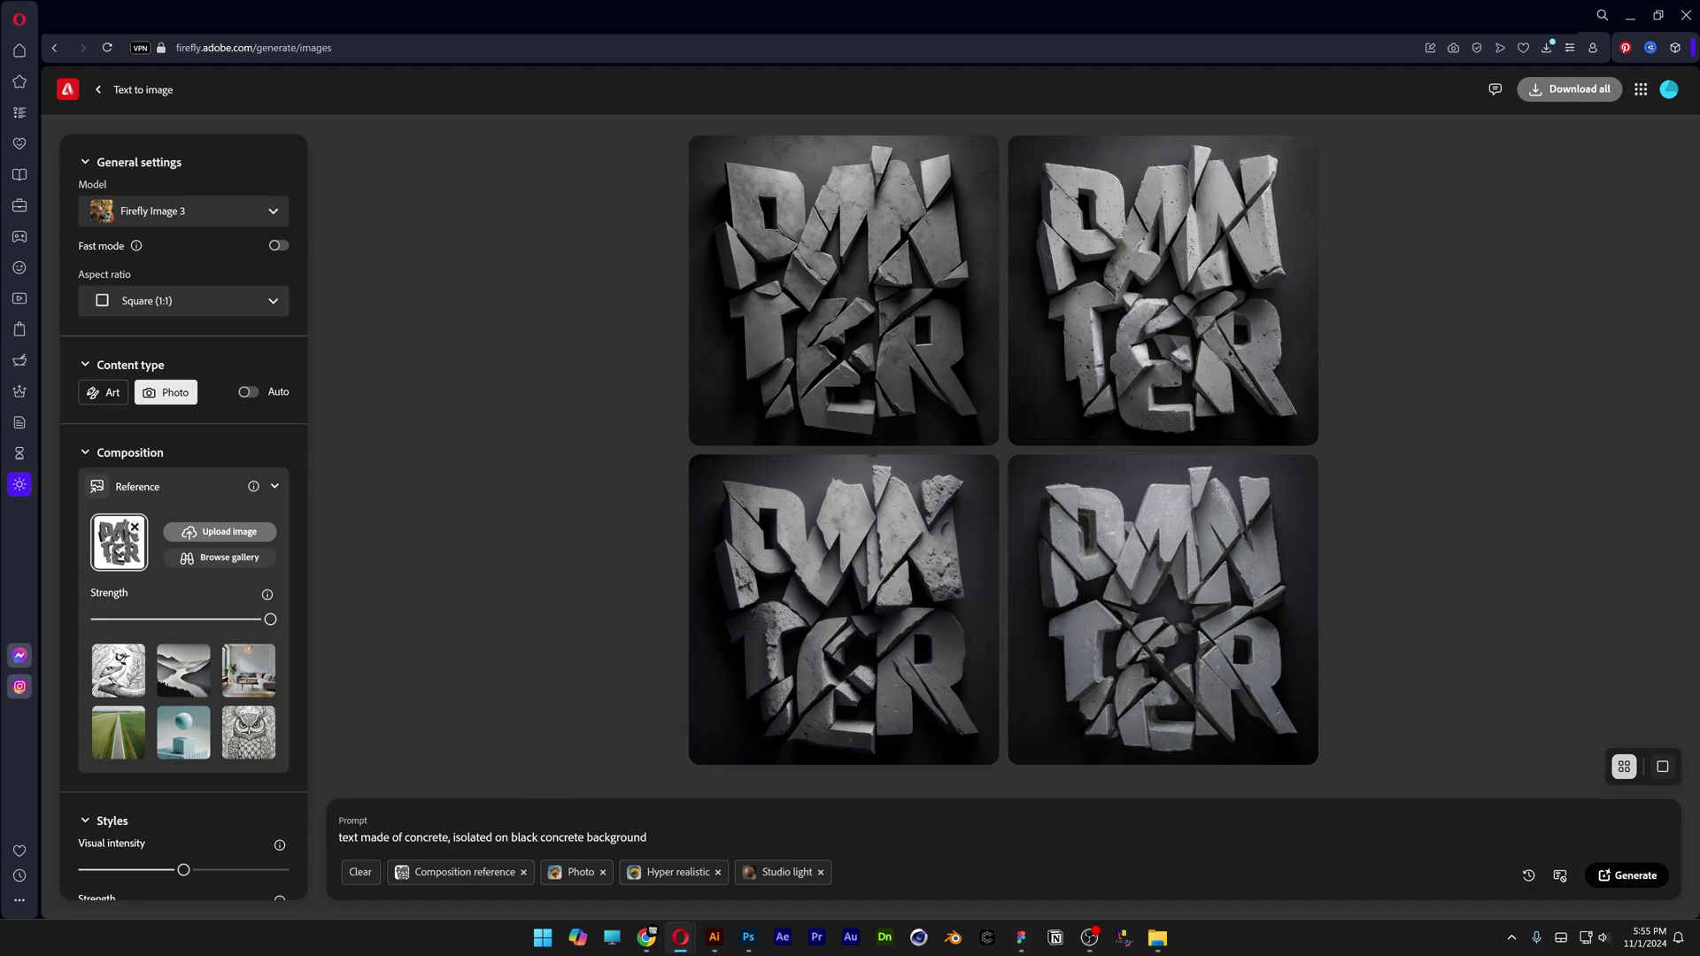
Extend the prompt to "text made of concrete covered in fragments, isolated on black concrete background", generate again and review the results enlarged
text(cove)
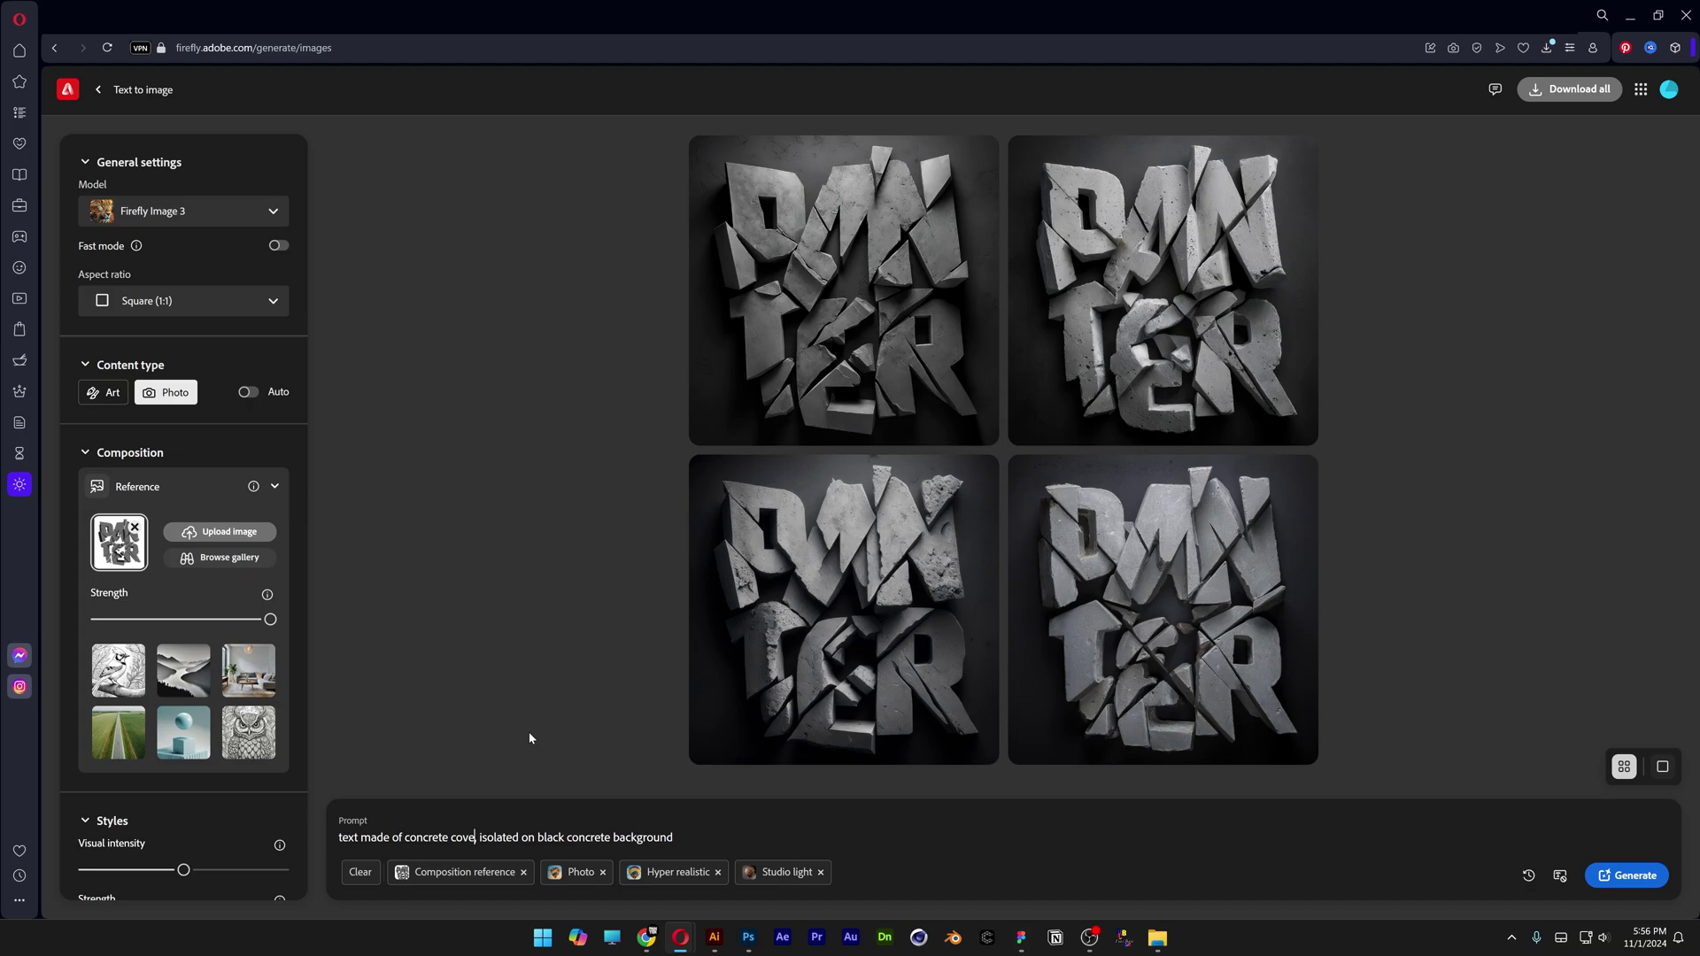
text(red in fragments)
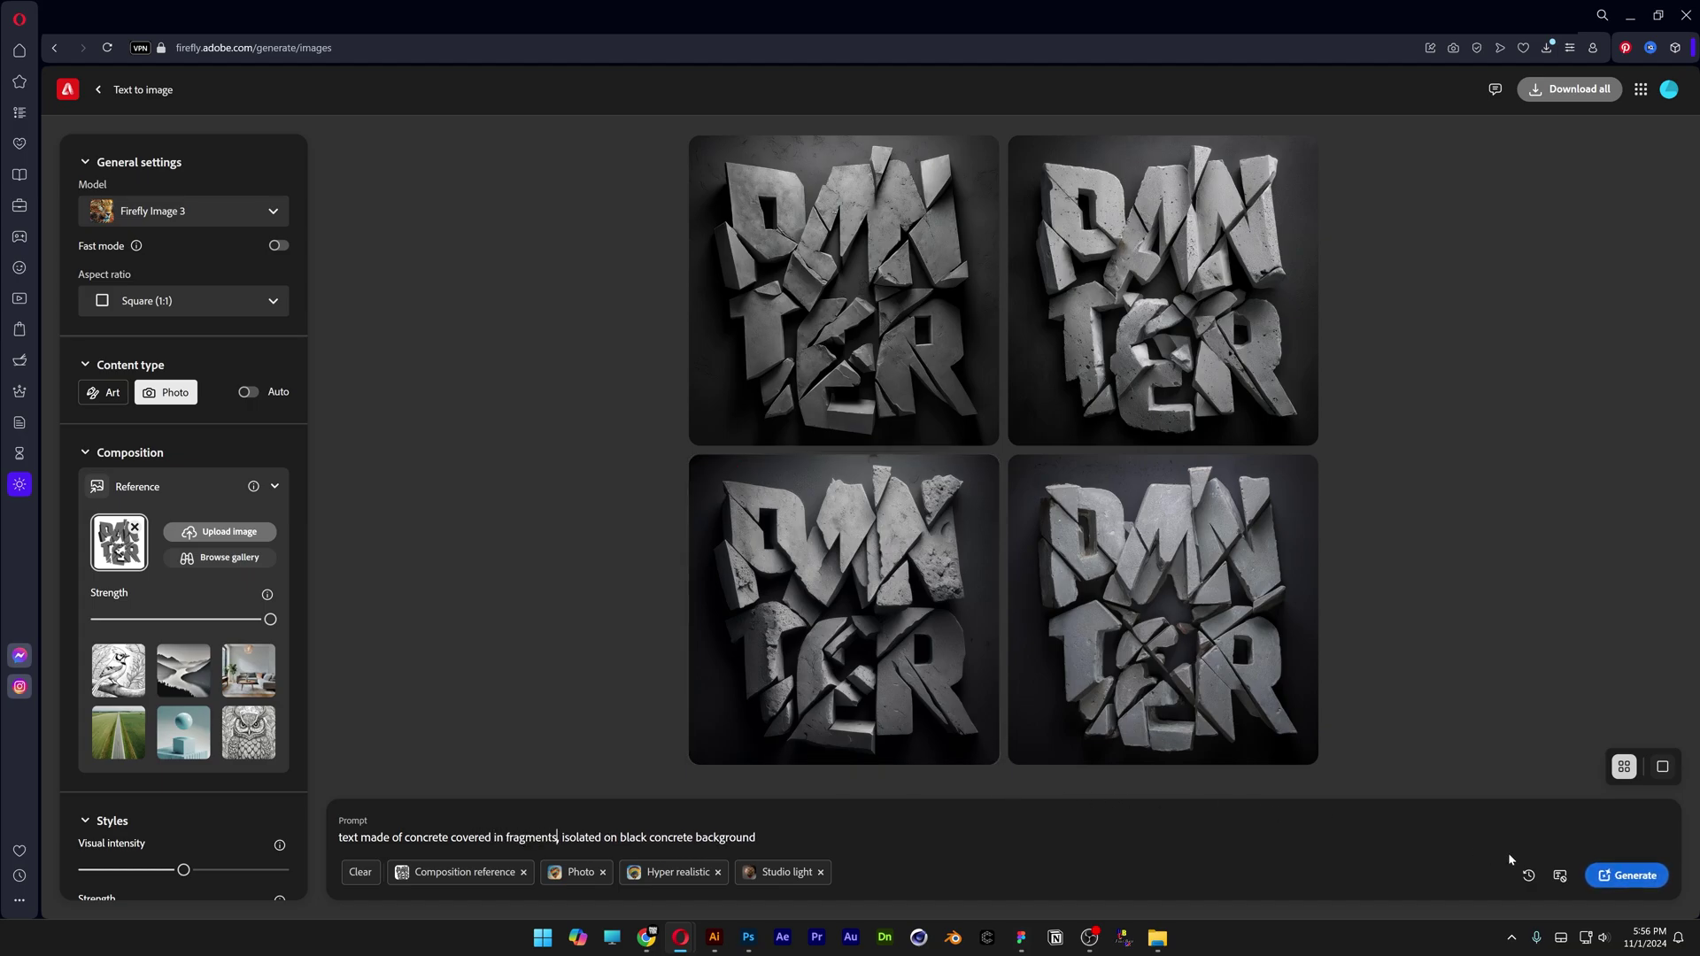
click(1627, 877)
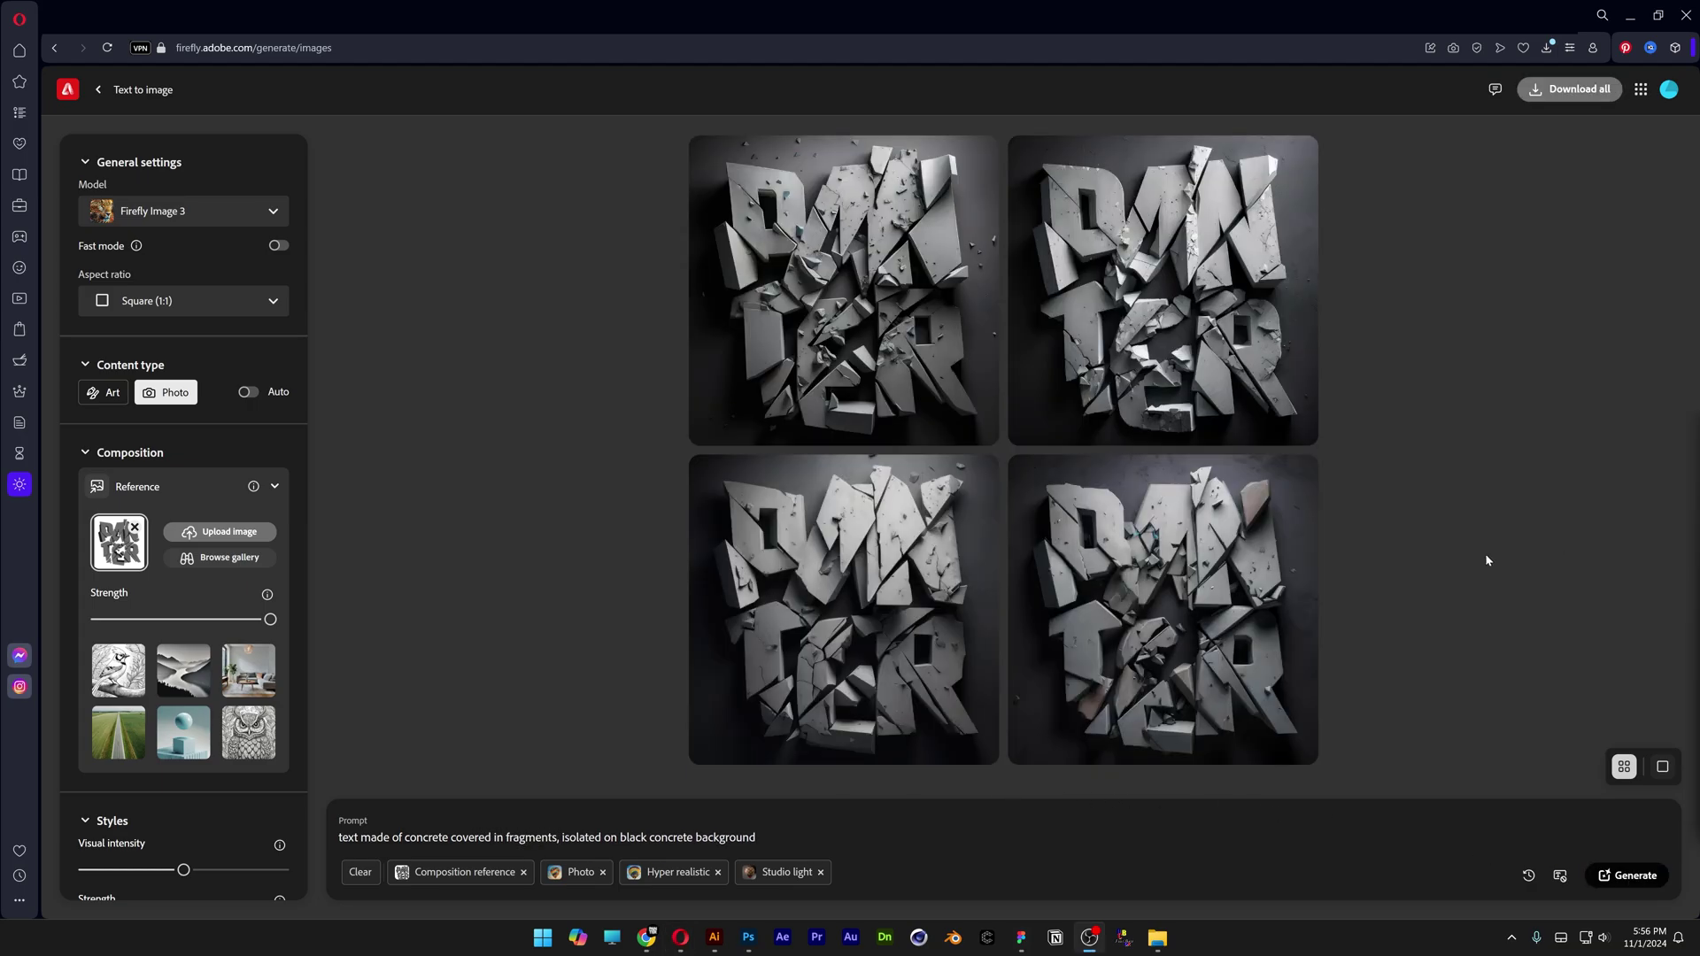
click(1217, 294)
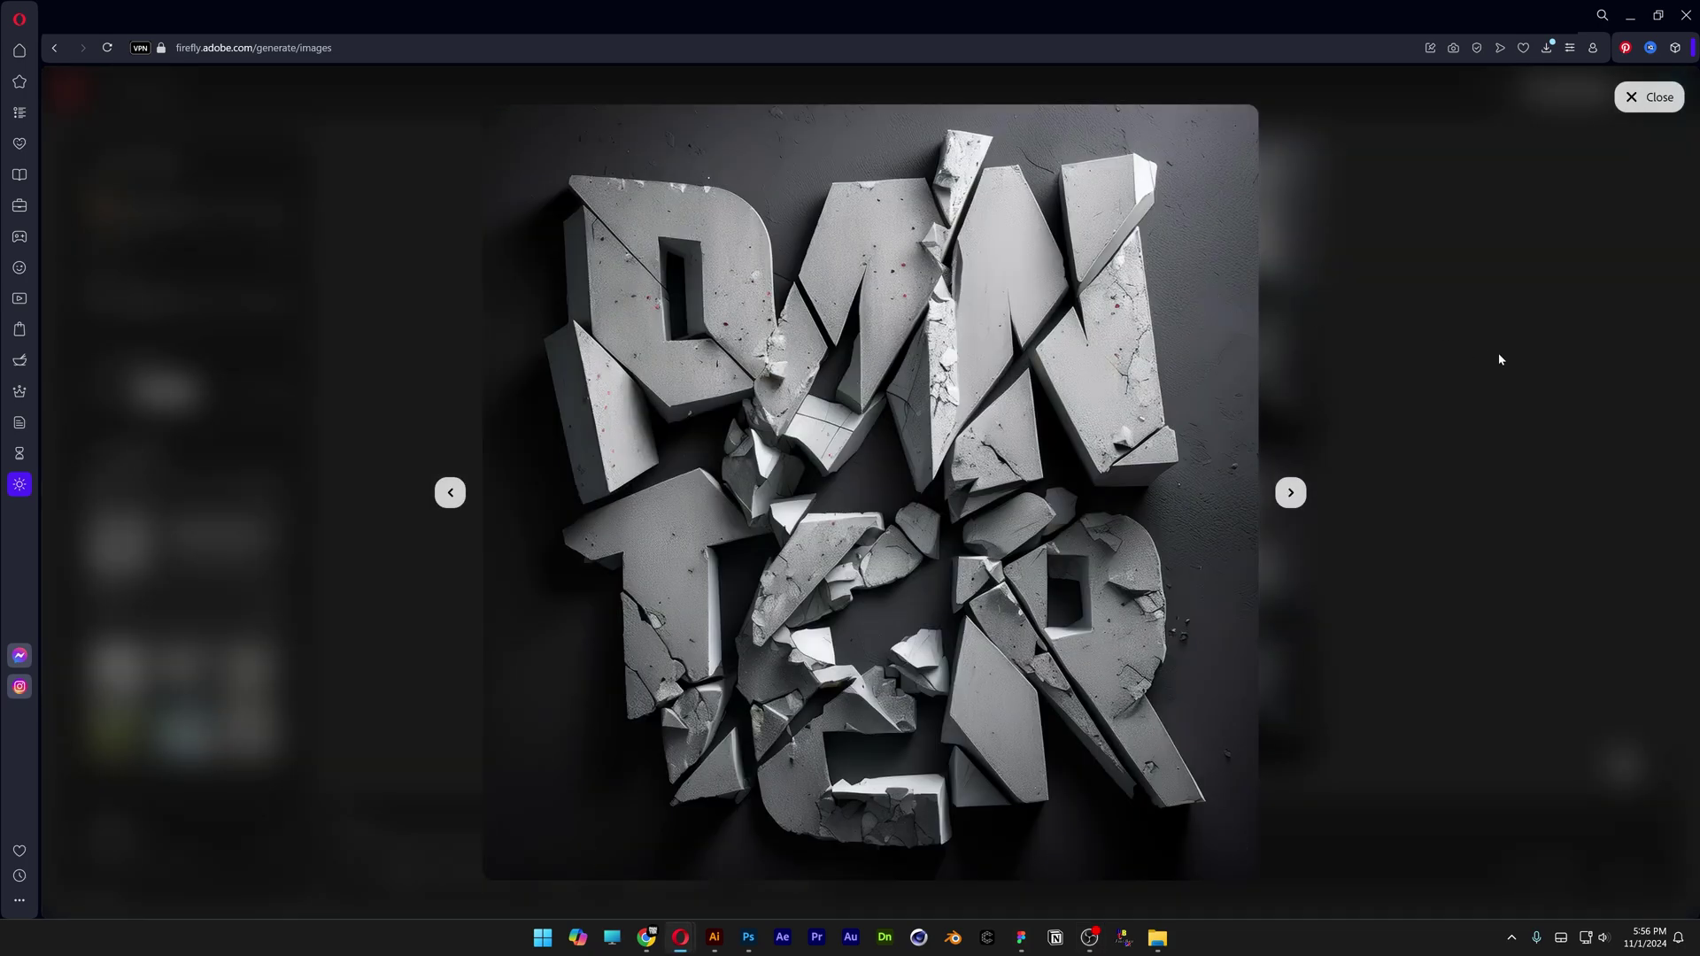
key(Right)
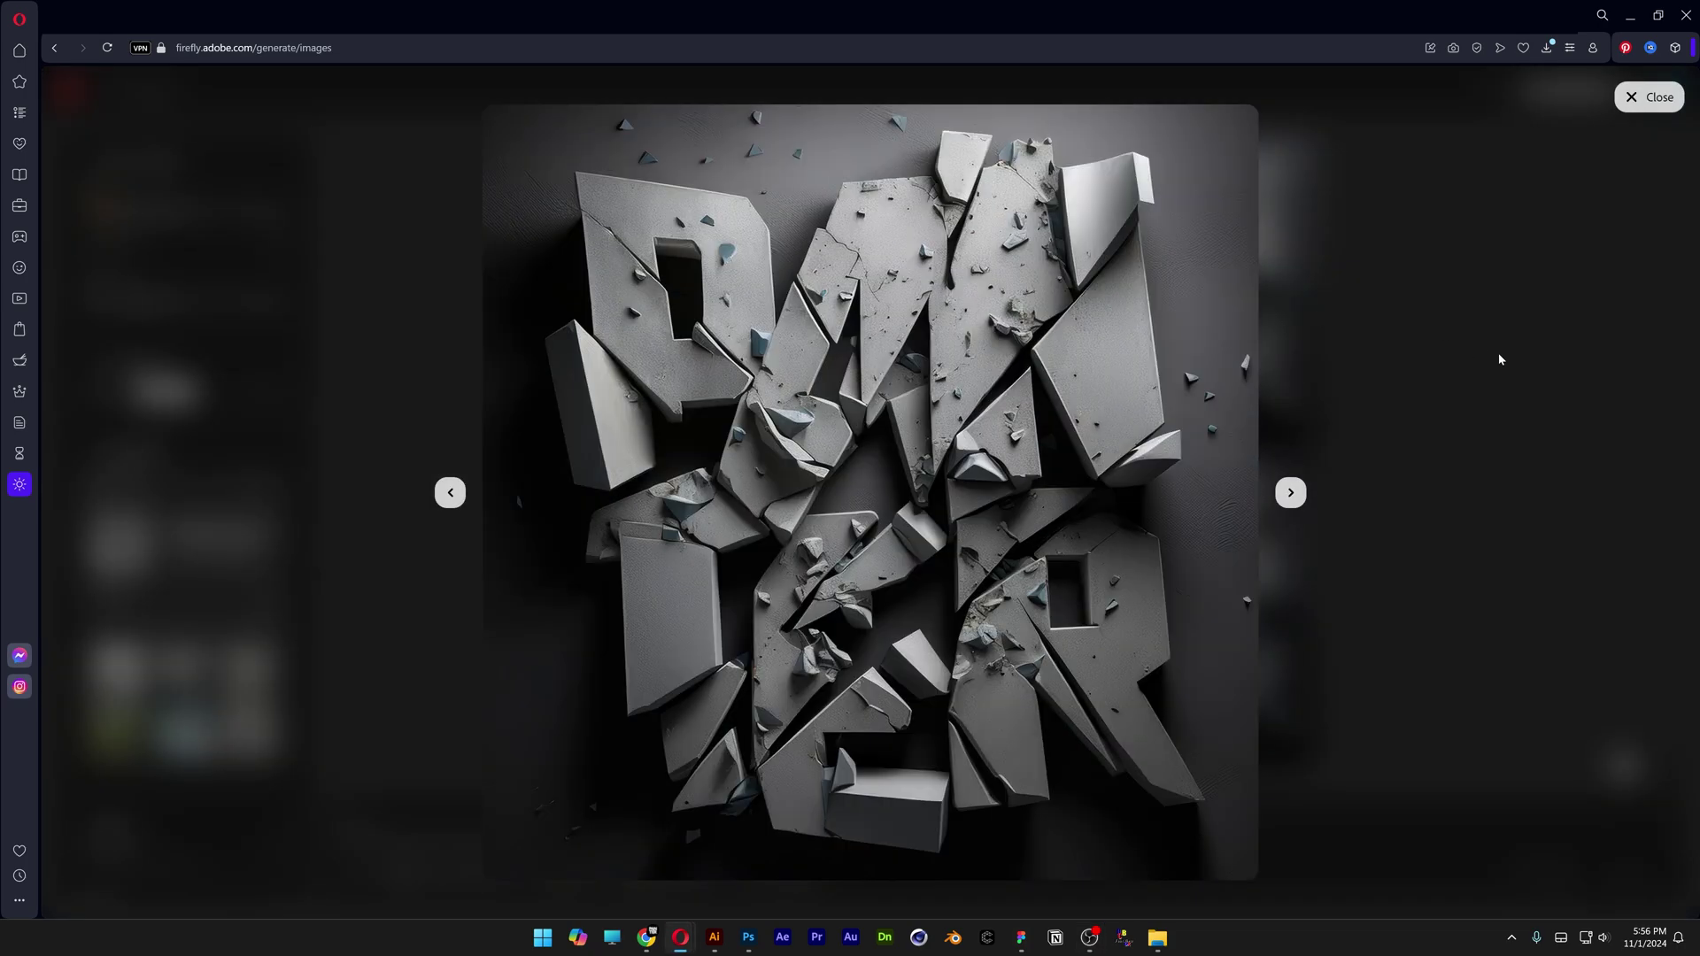
key(Right)
key(Right)
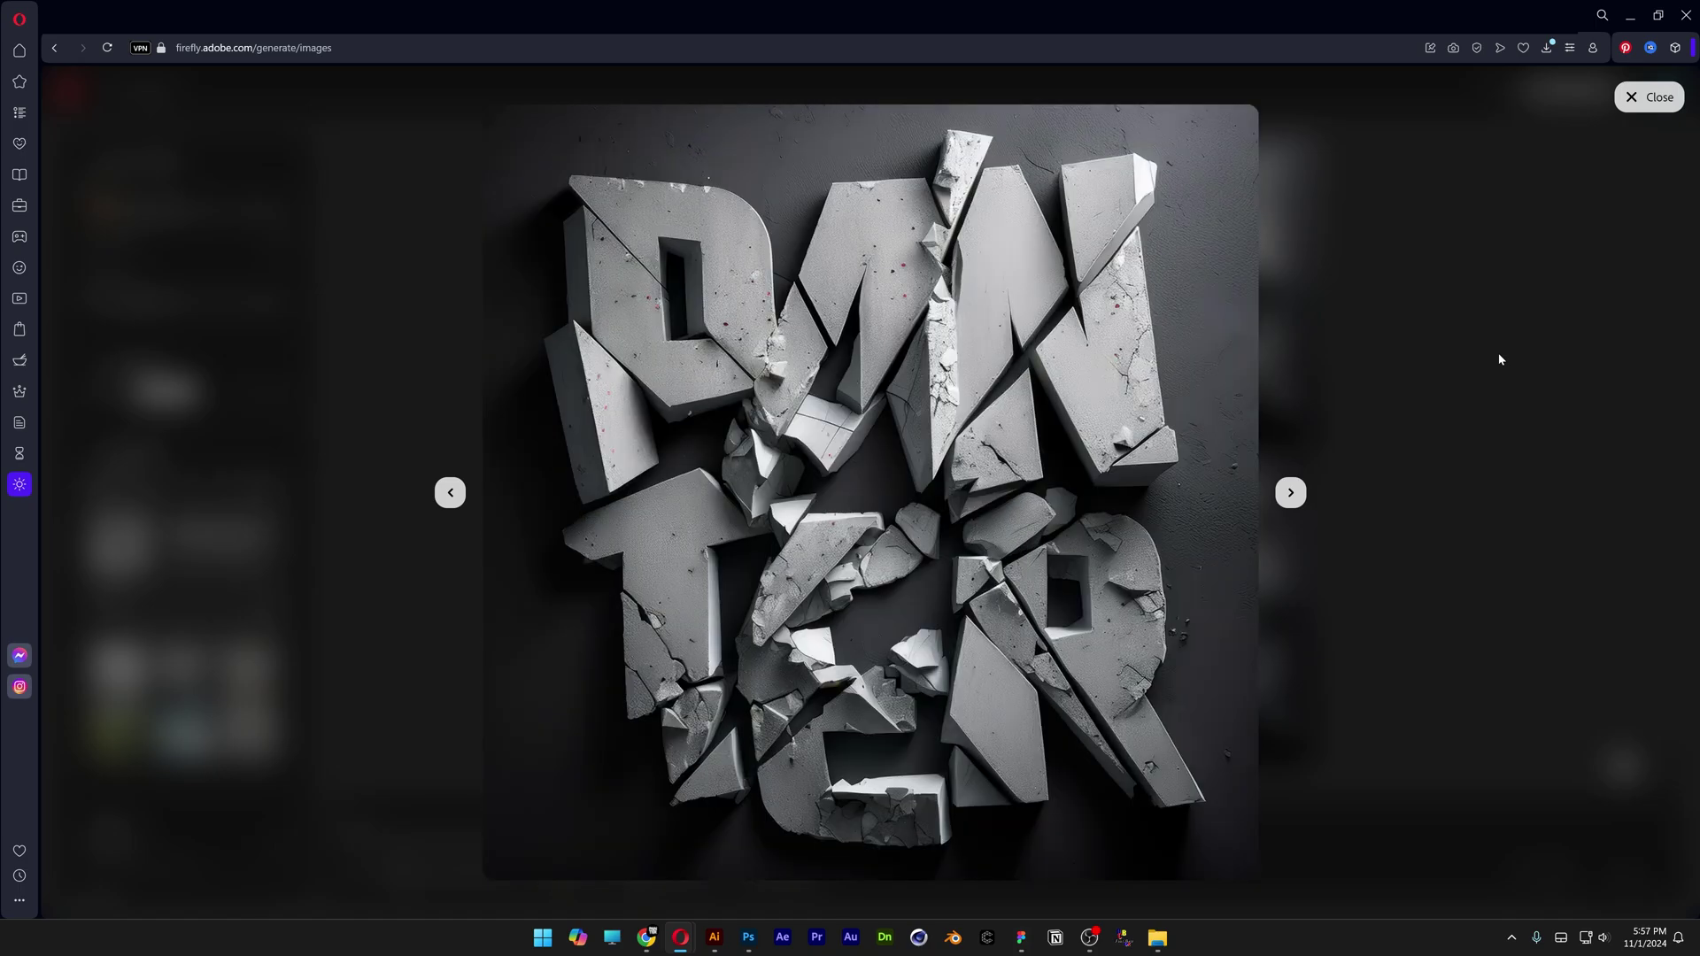
key(Escape)
Generate another set from the same prompt and use the second image of the set as the style reference
click(1641, 879)
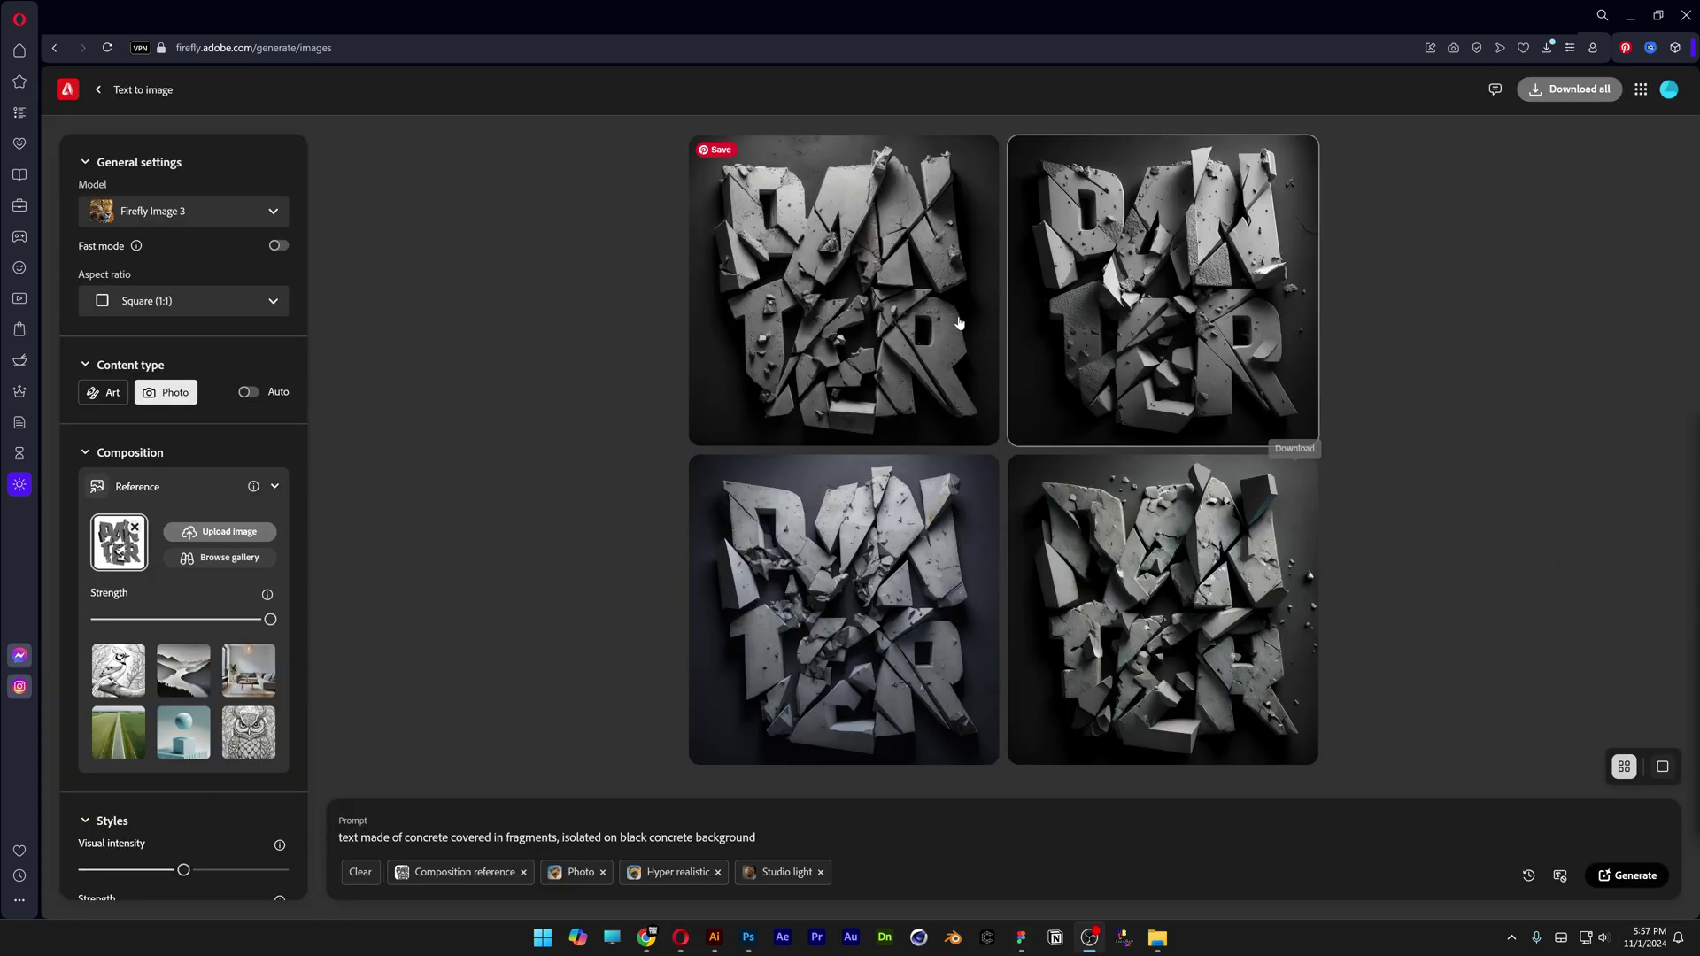
click(956, 324)
key(Right)
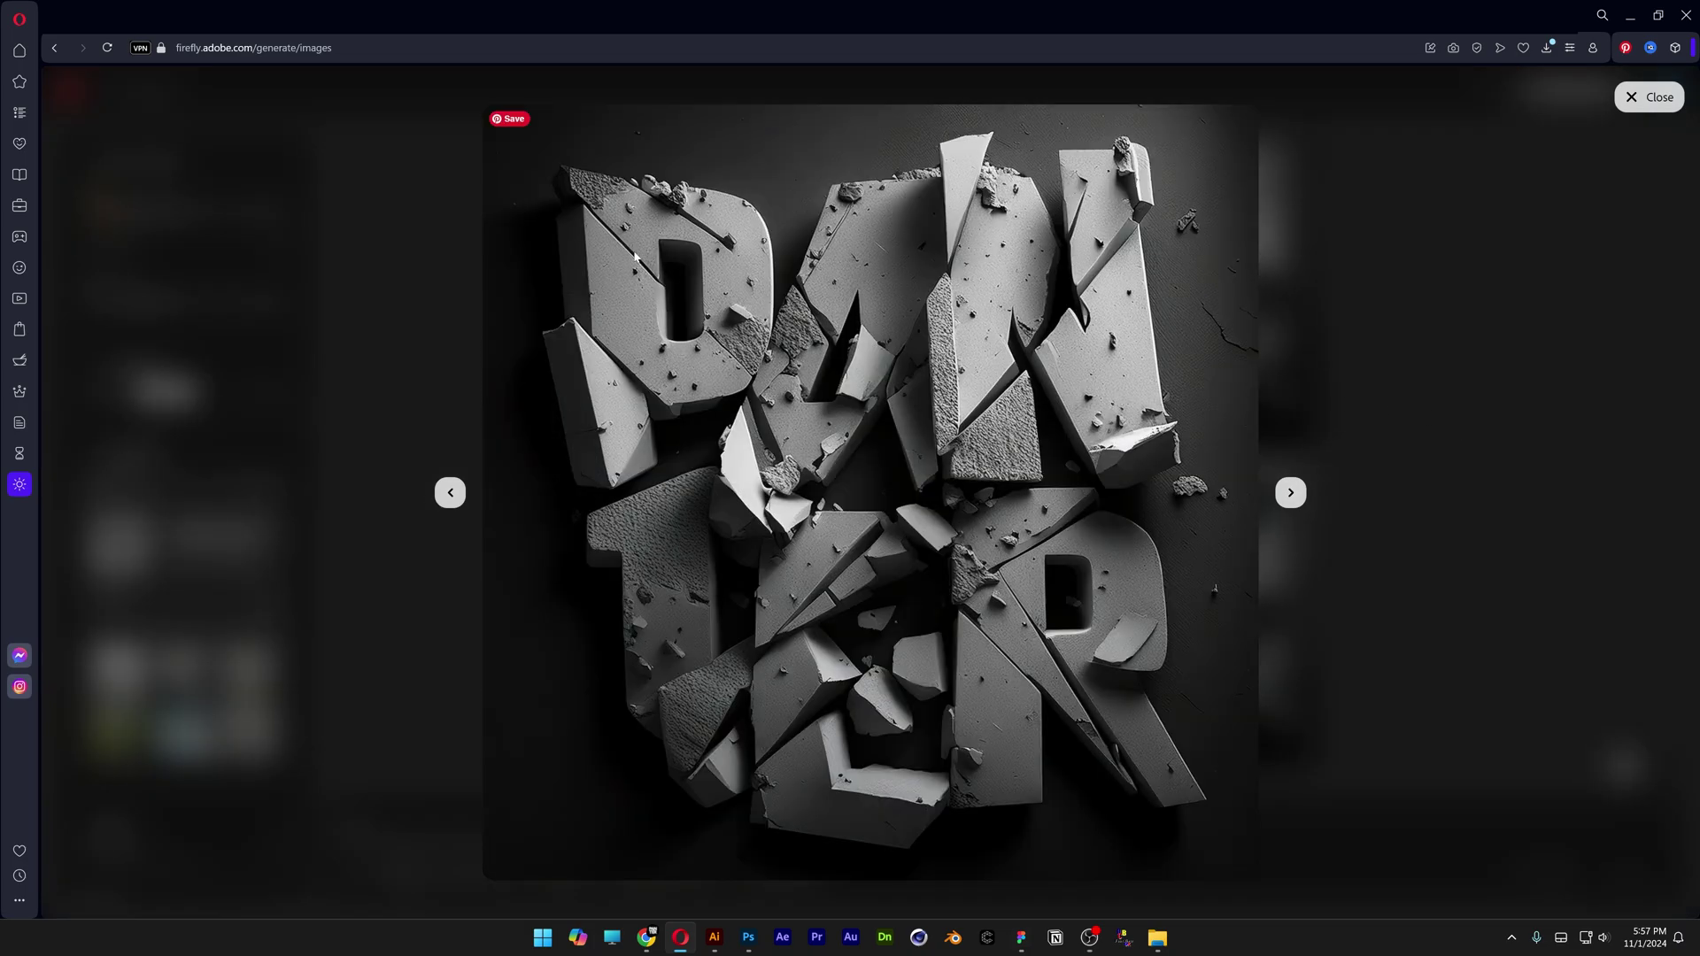
click(529, 130)
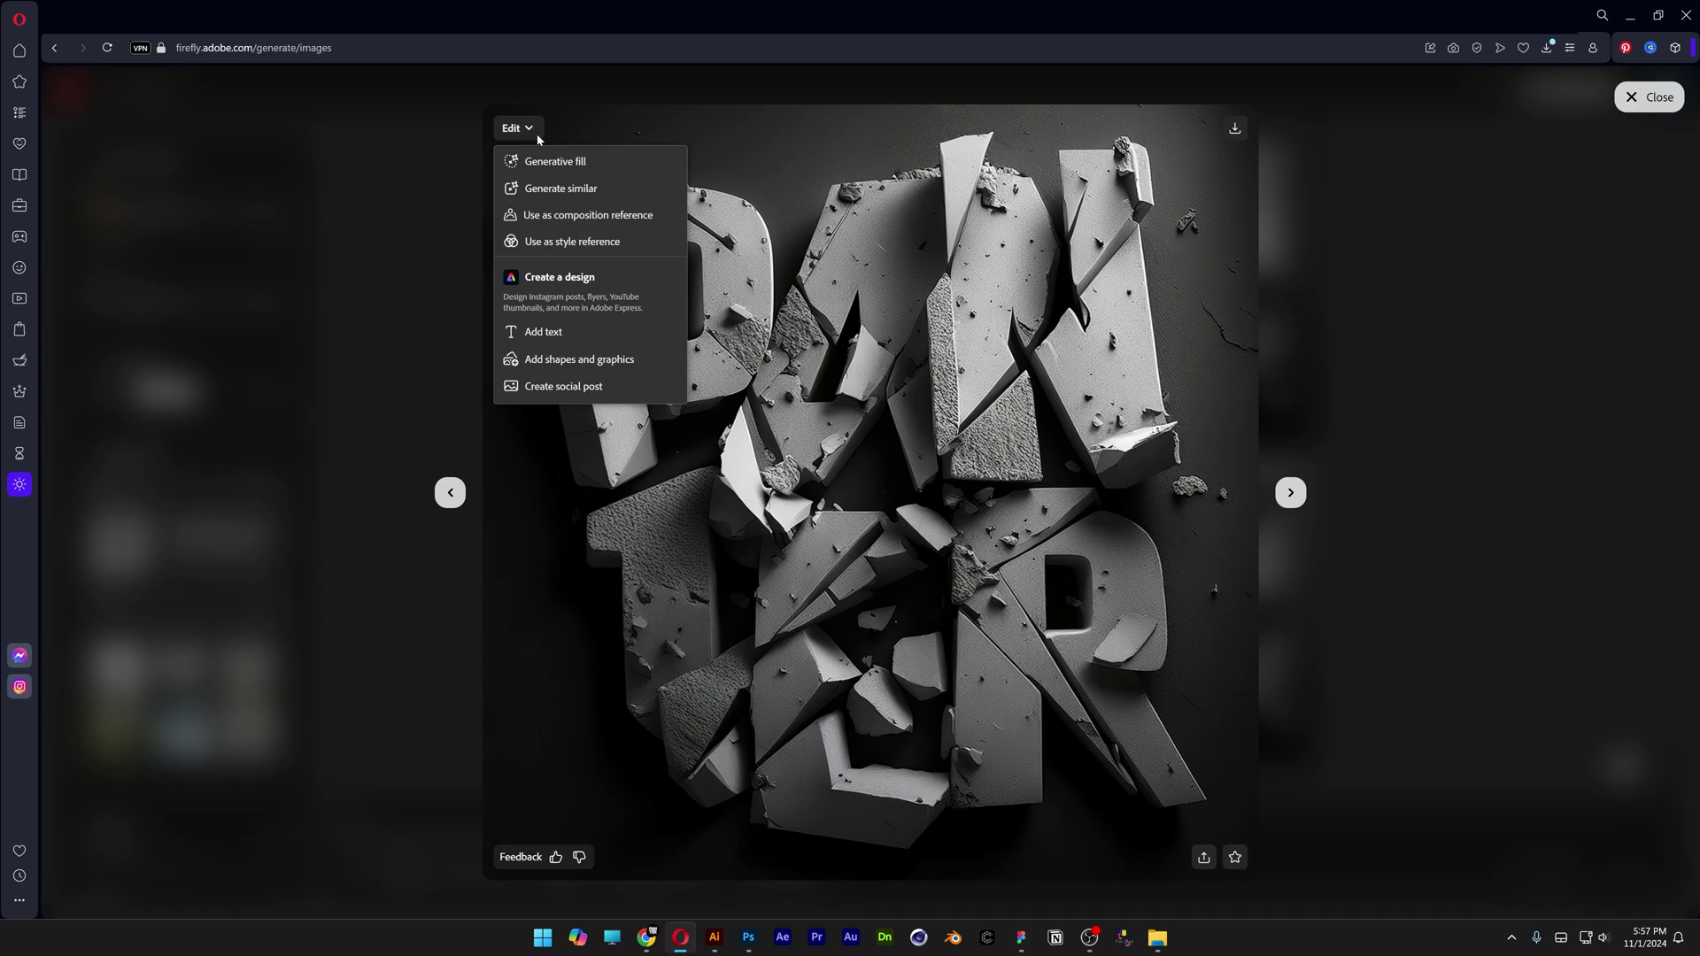
click(617, 246)
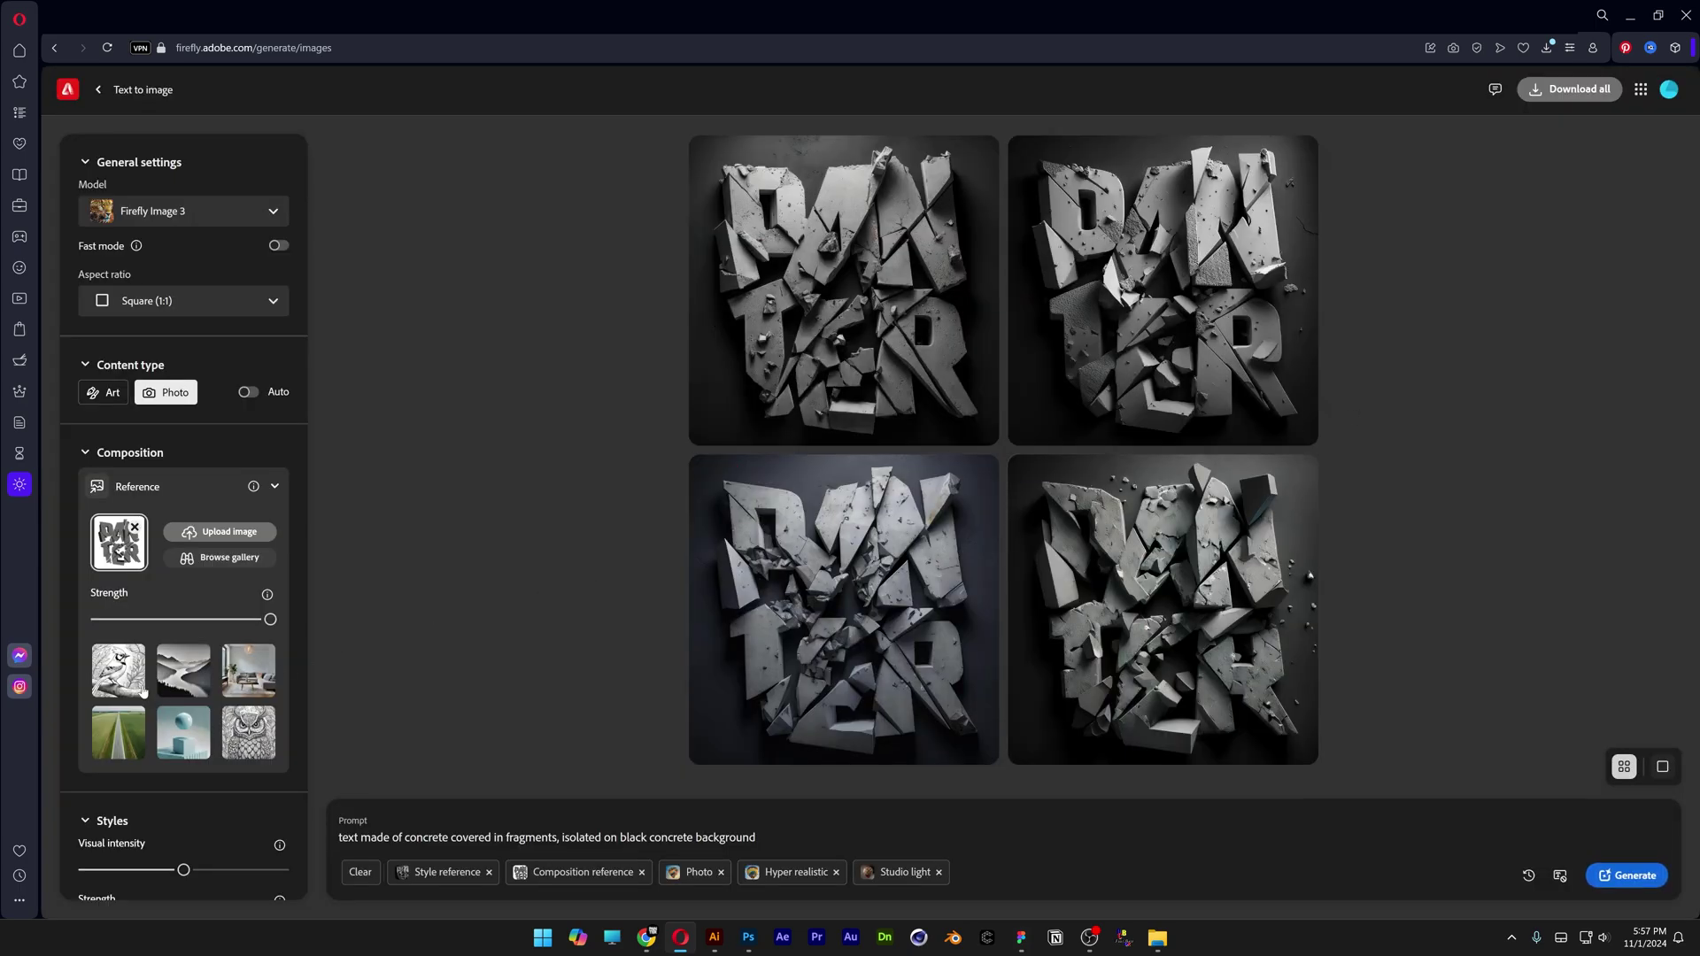
Reduce the style's visual intensity and strength to the minimum, generate a set of images and review them enlarged
scroll(168, 675, down, 4)
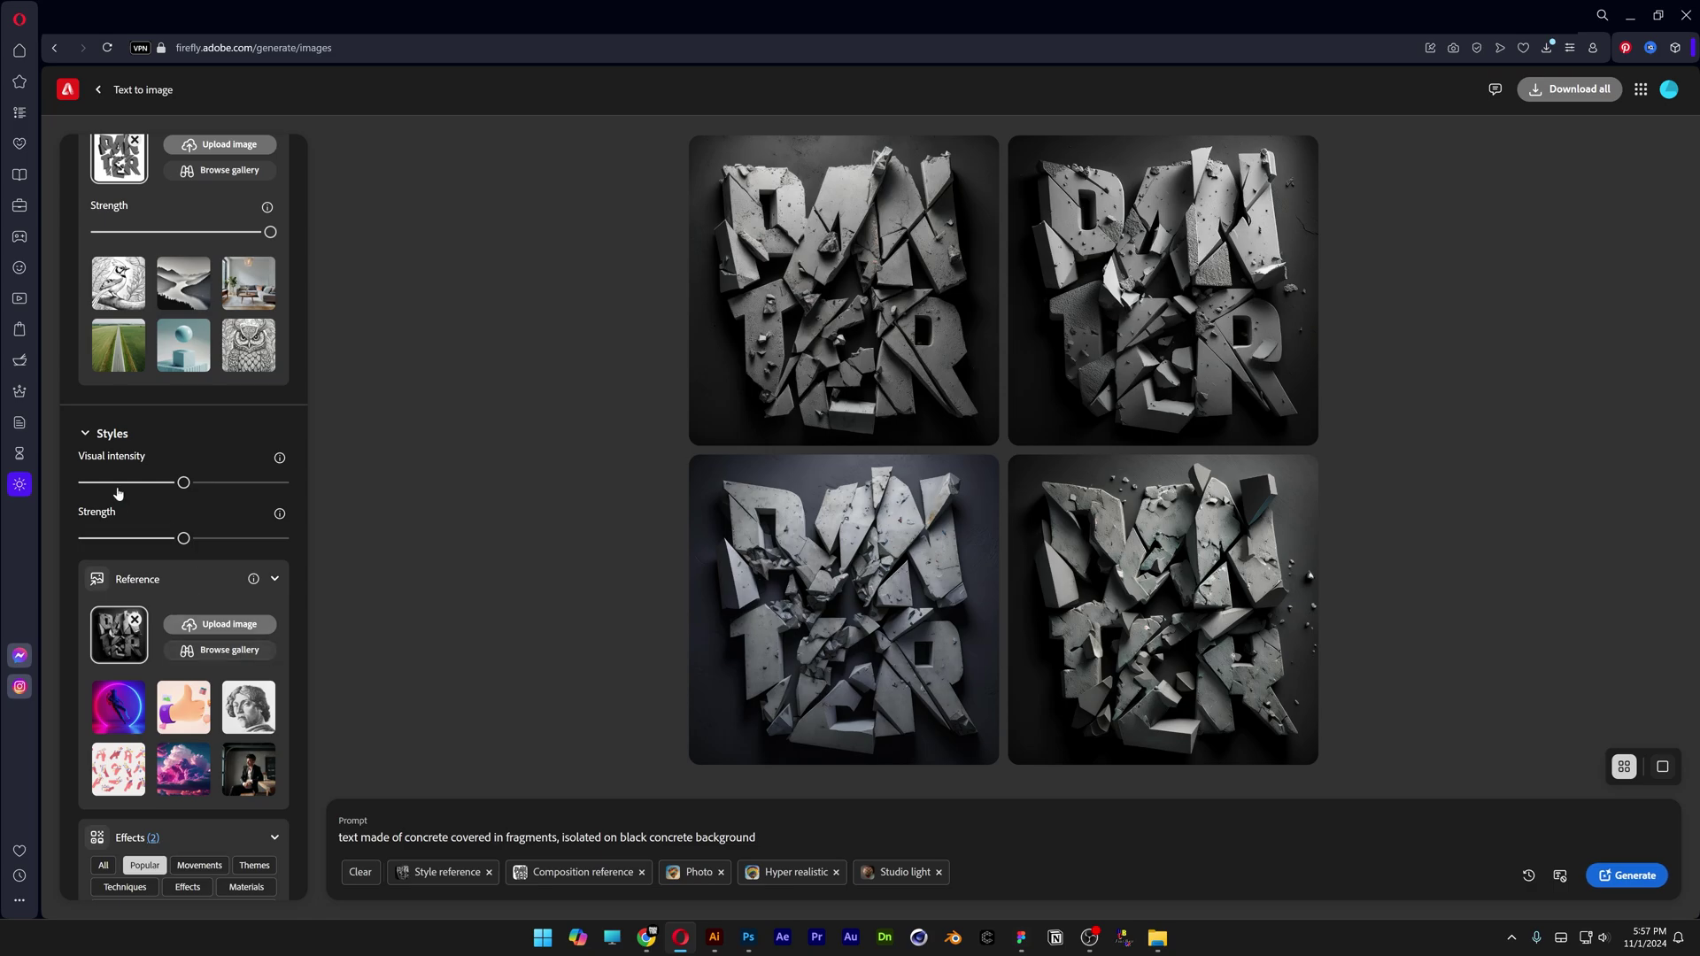
drag(115, 483, 77, 483)
drag(124, 538, 62, 541)
click(1630, 878)
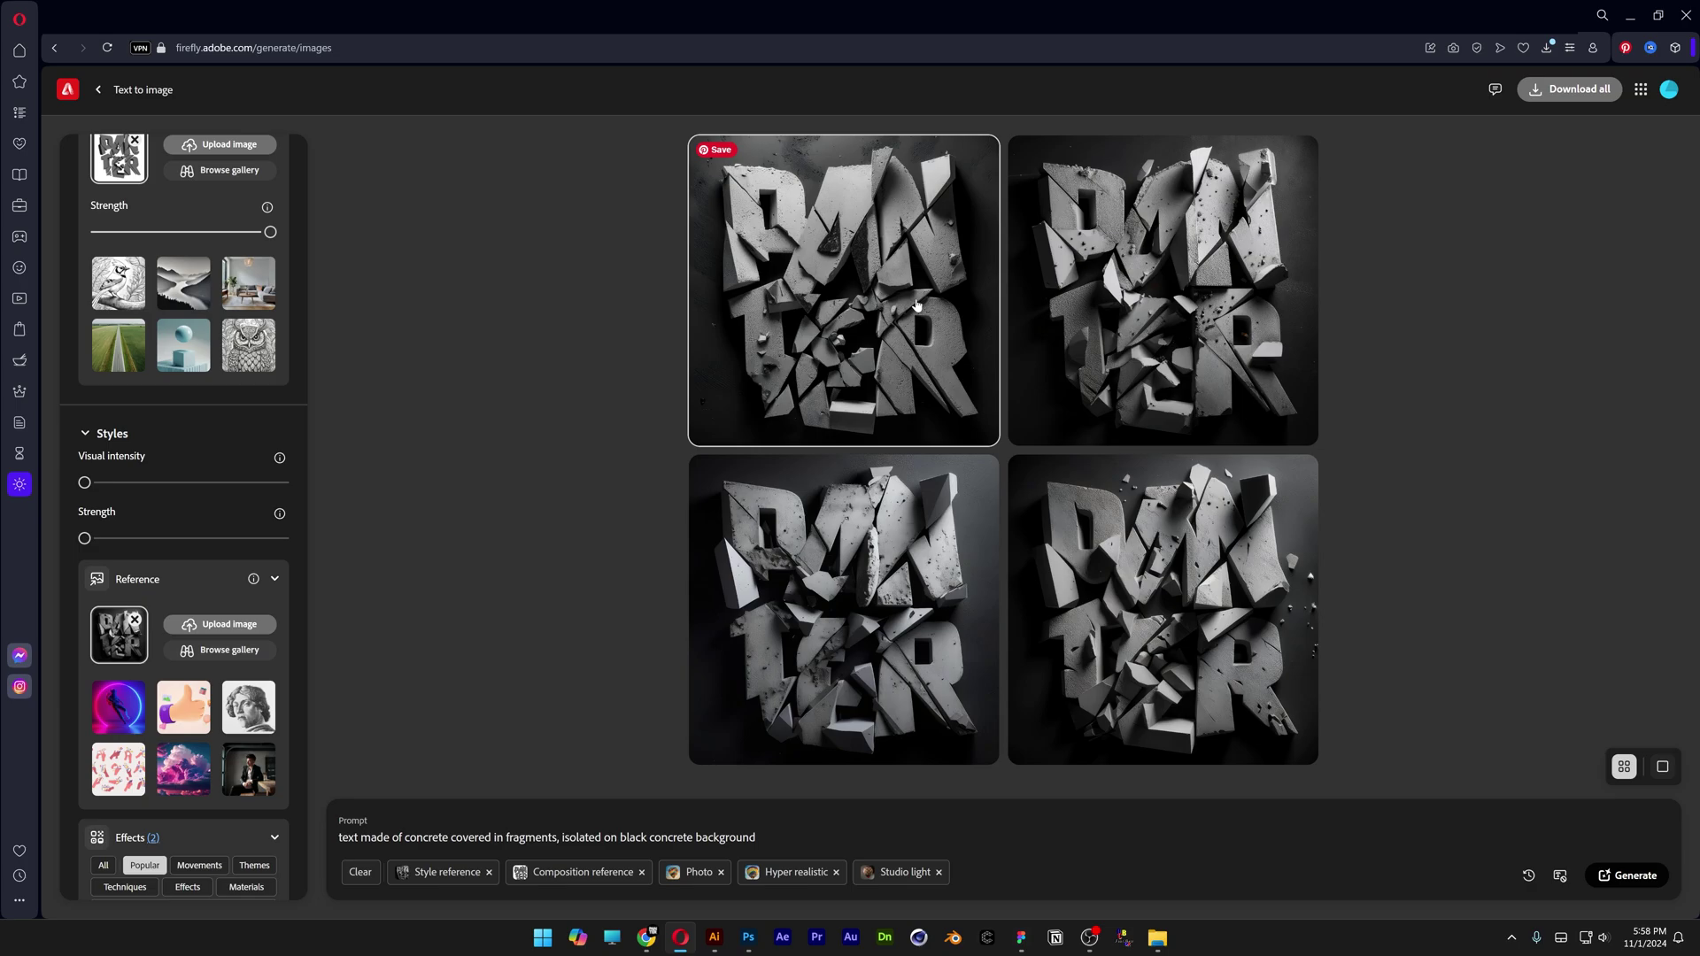
click(918, 305)
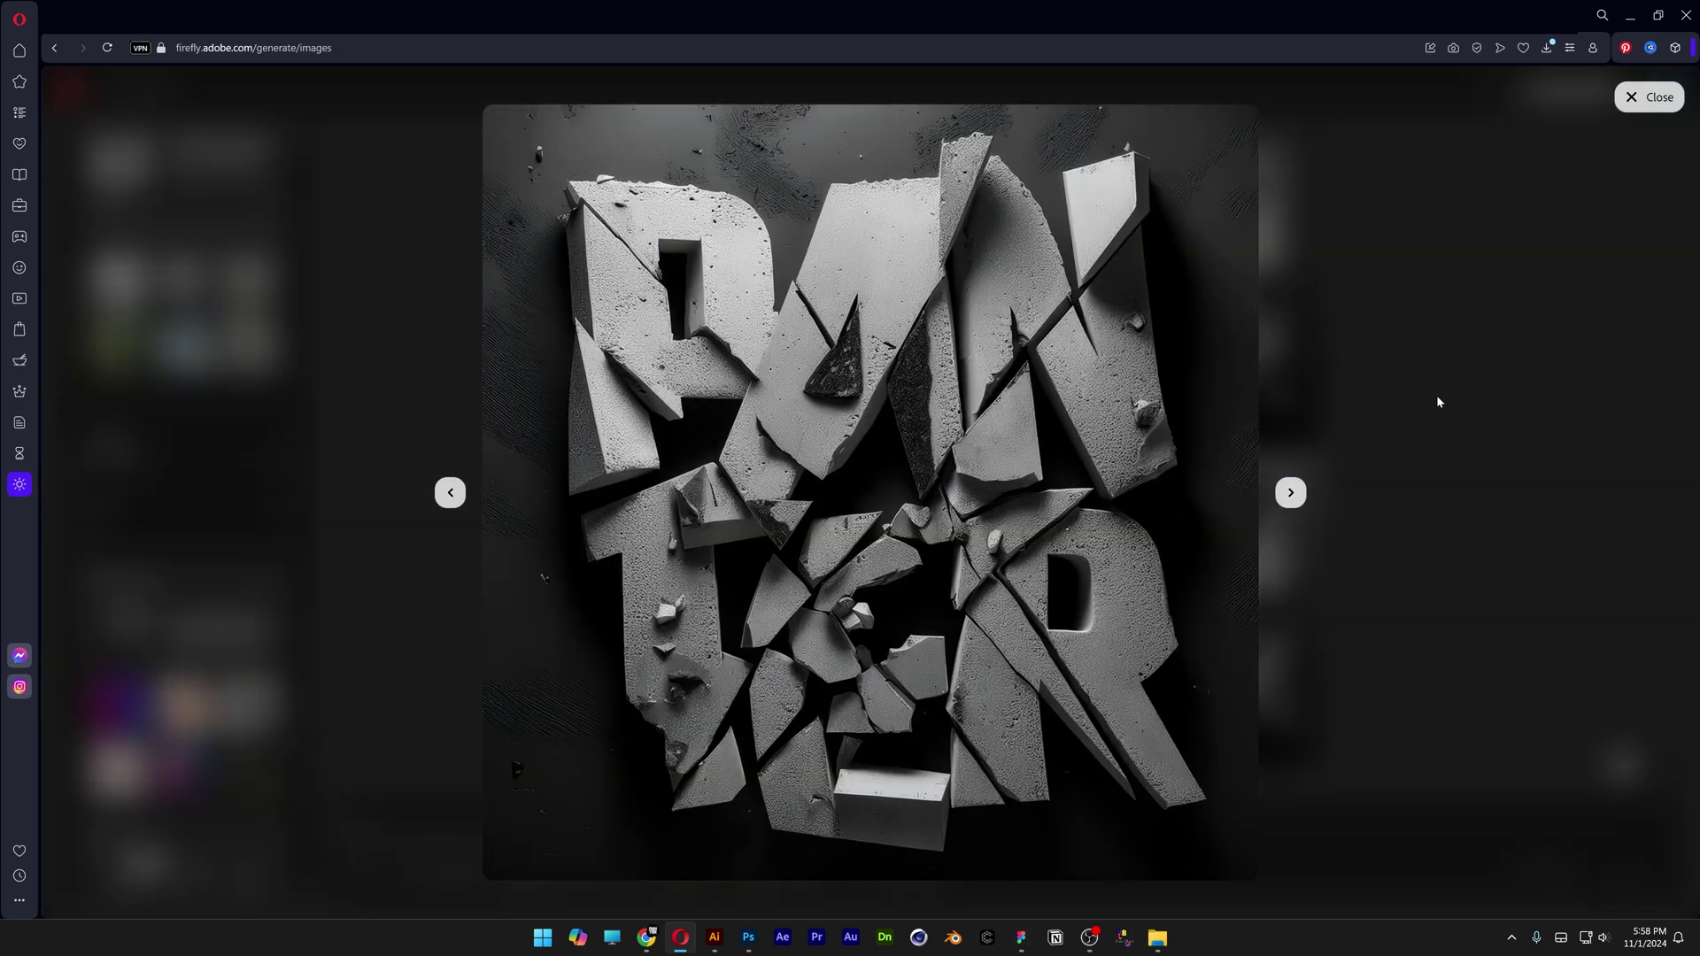
key(Right)
key(Right)
key(Escape)
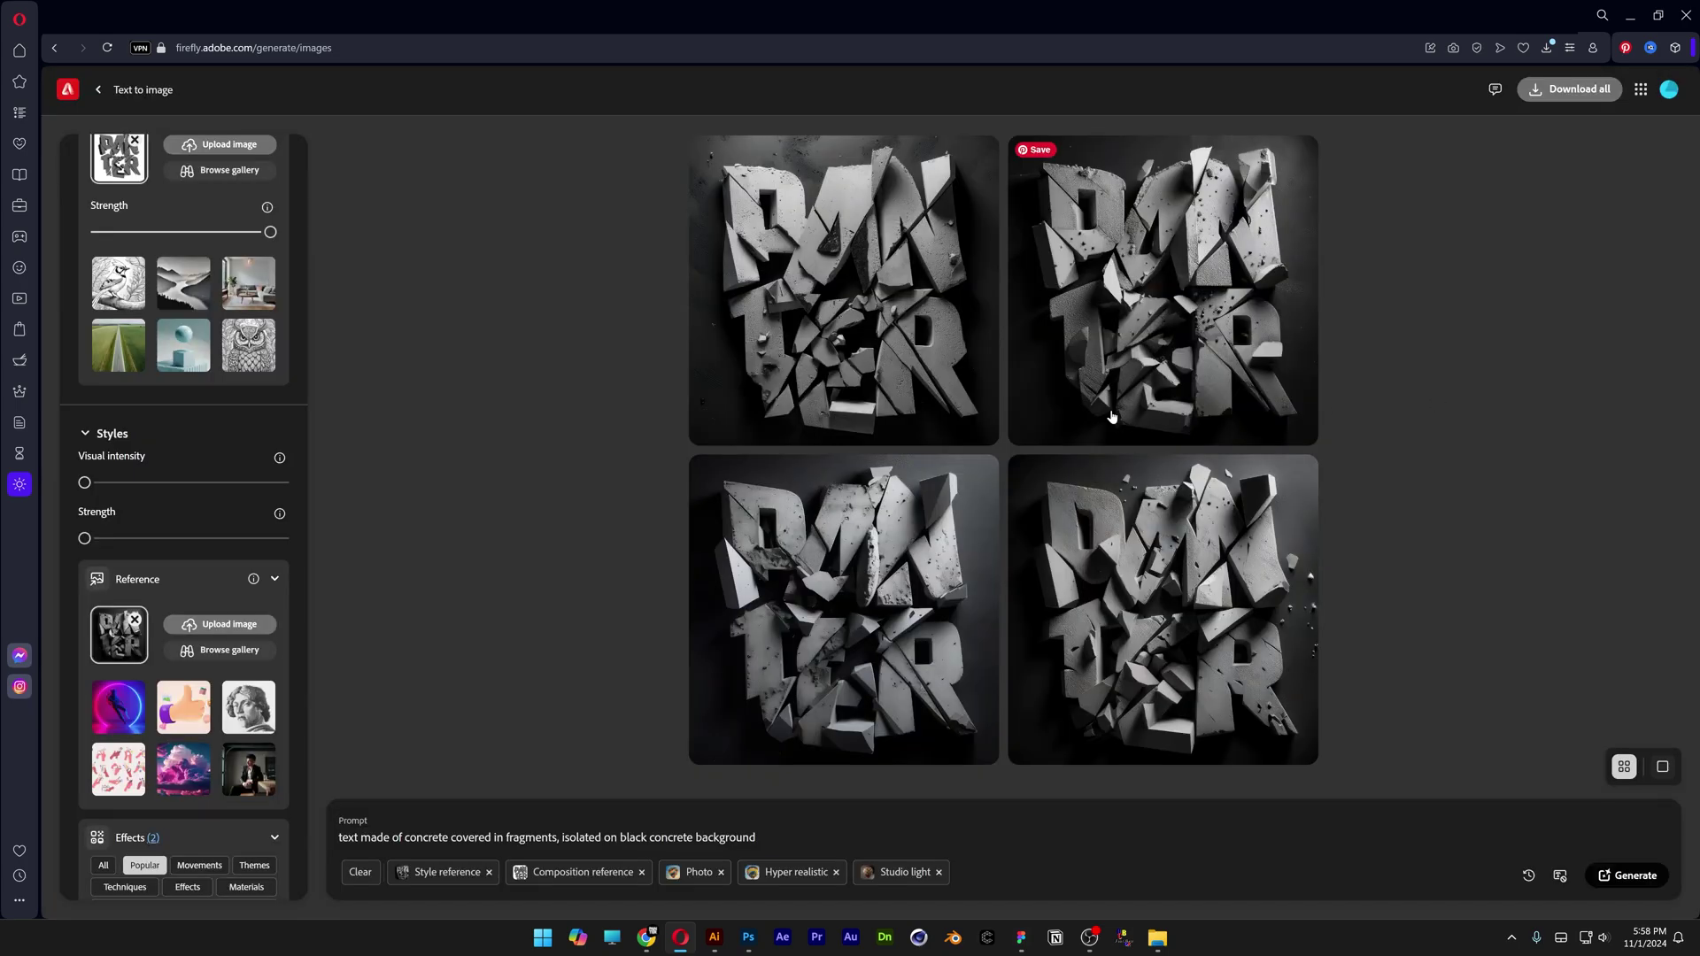
Set the style strength to the middle, raise the visual intensity to about three quarters, regenerate and review the variations enlarged
click(185, 538)
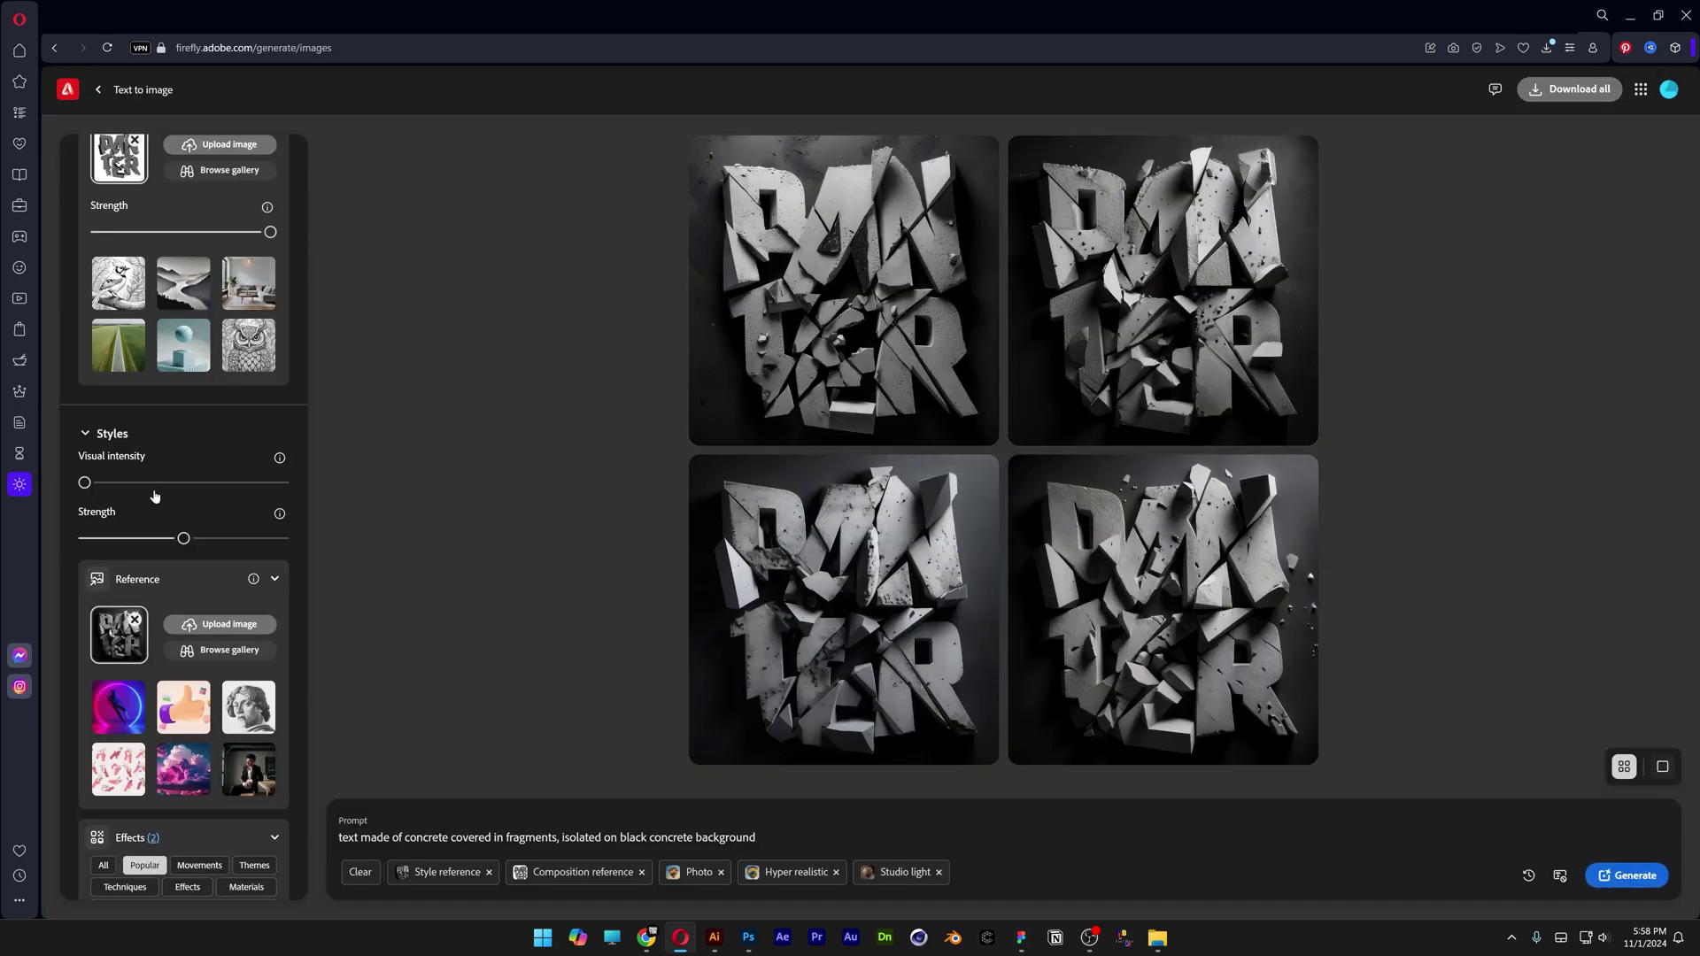
drag(149, 483, 232, 483)
click(1627, 875)
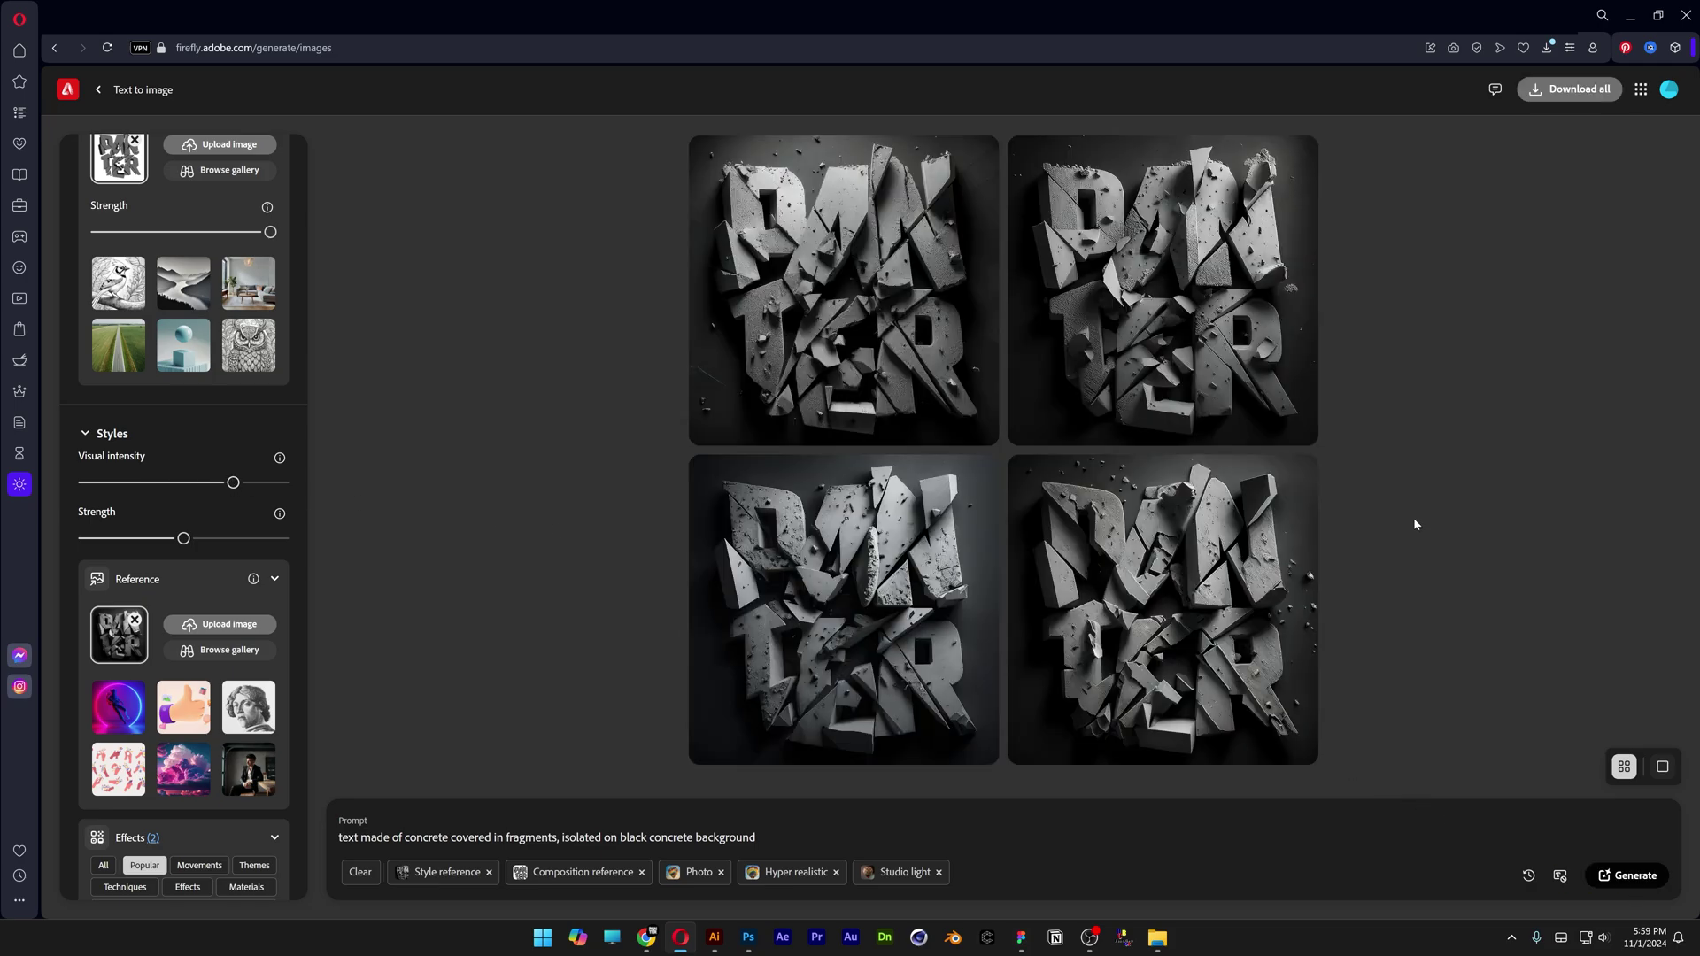
click(845, 292)
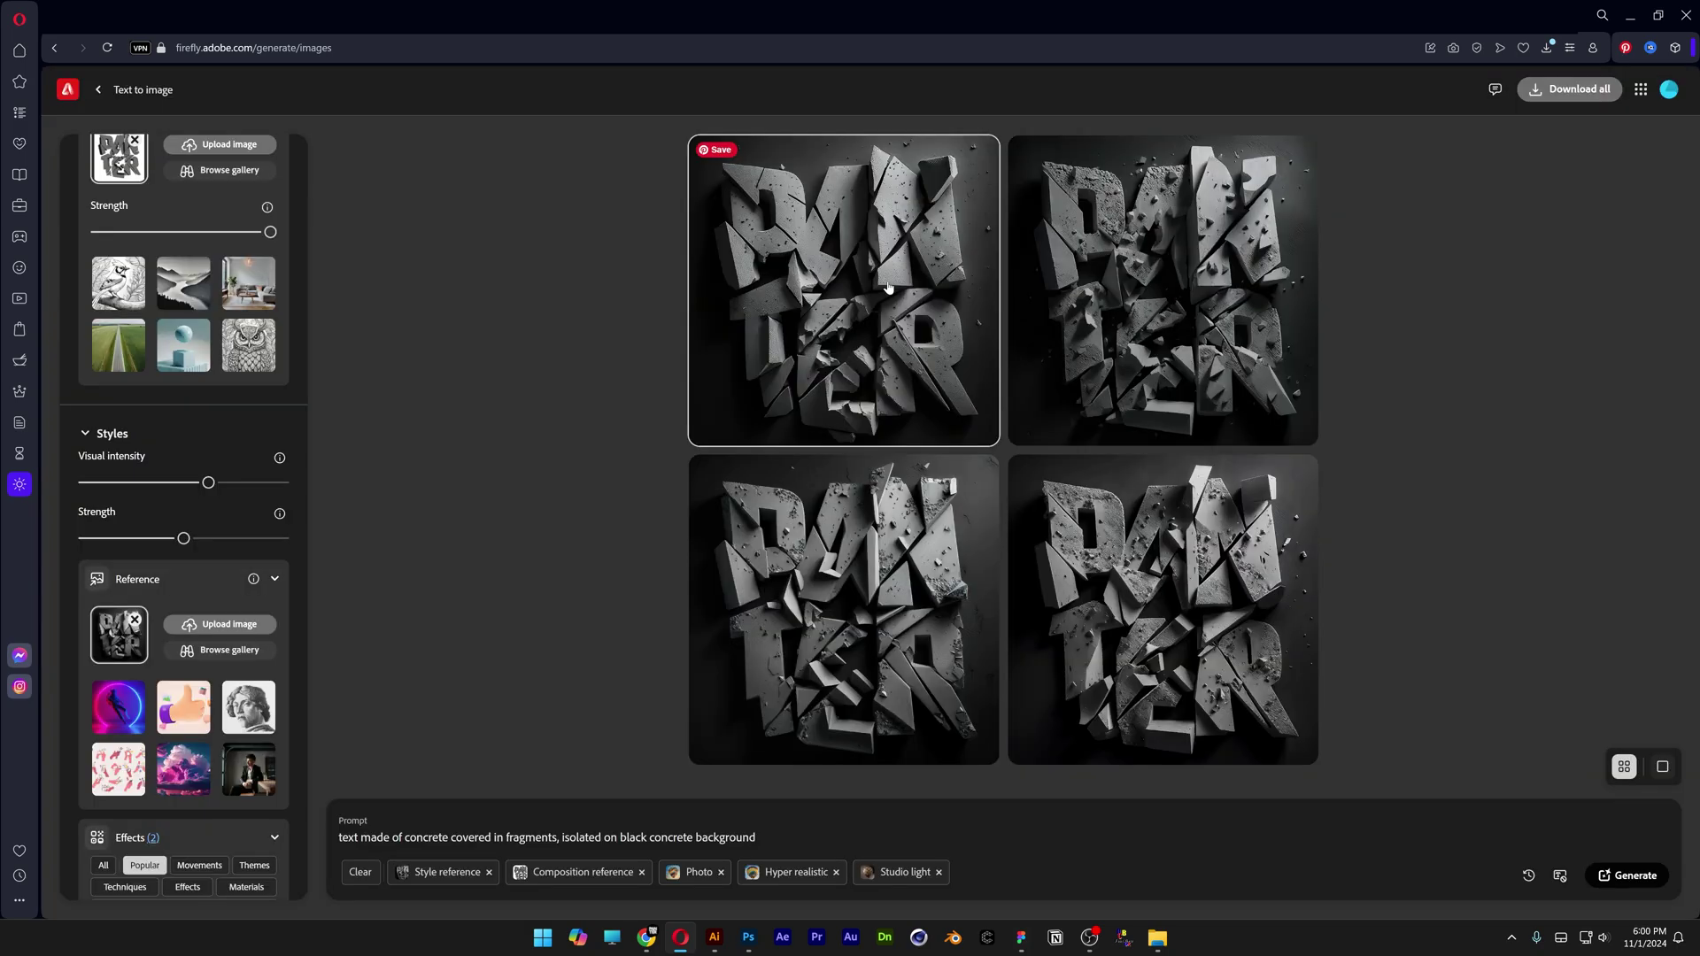
click(888, 287)
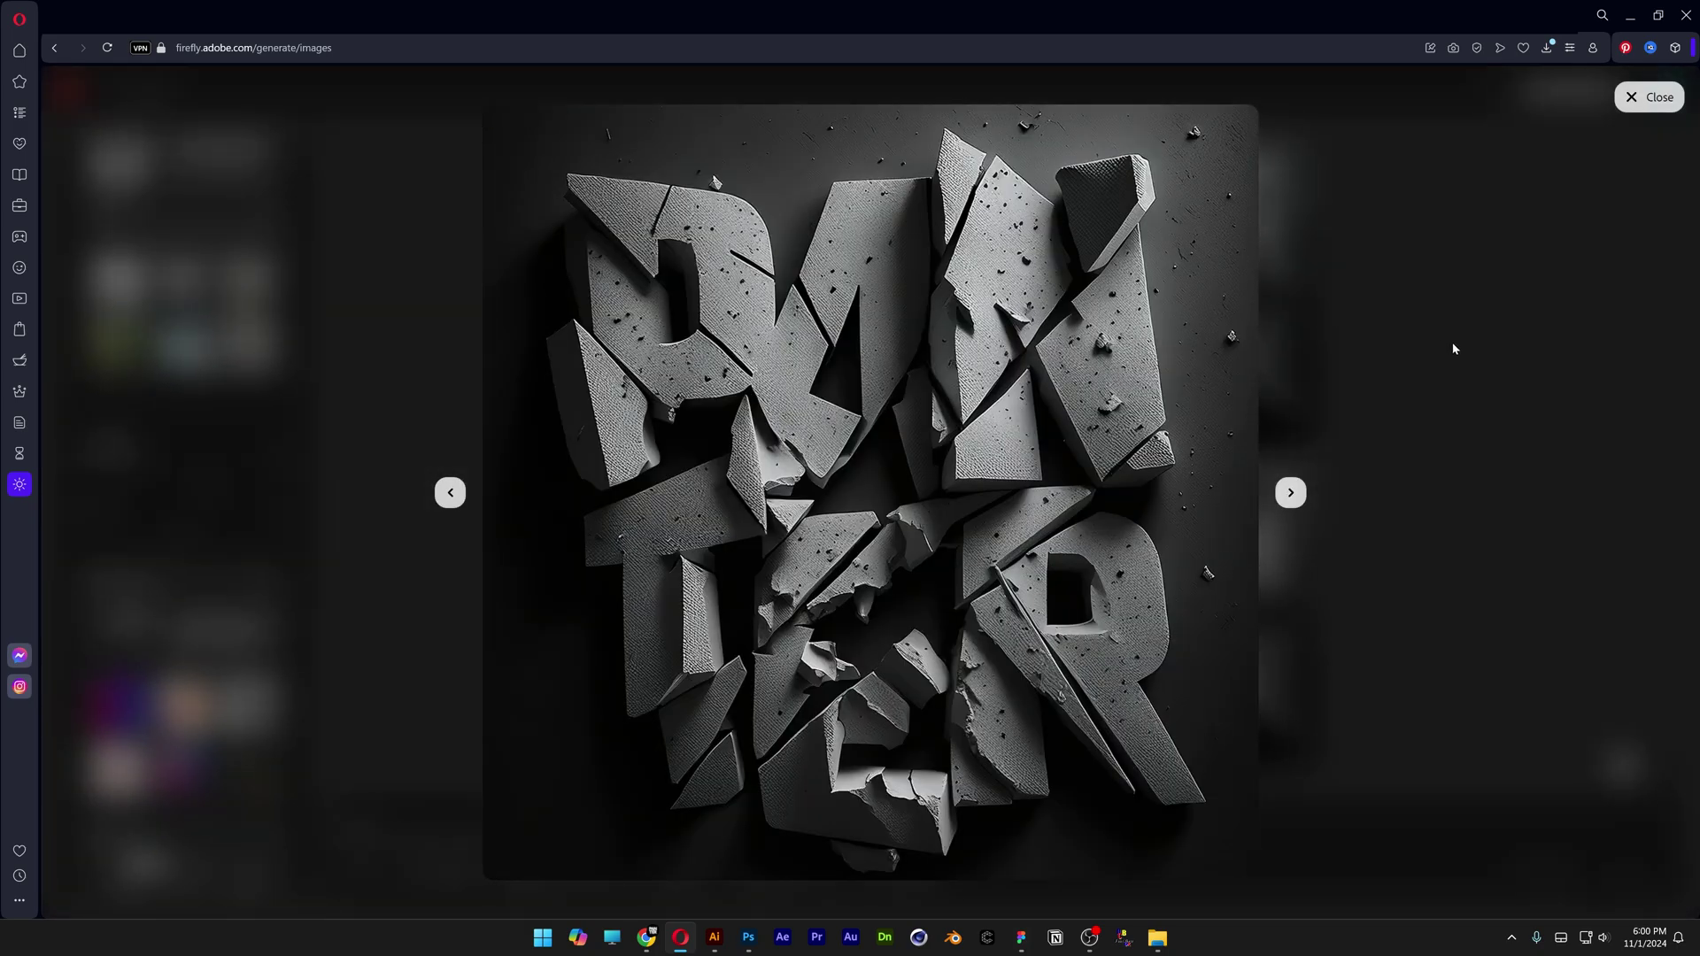
key(Right)
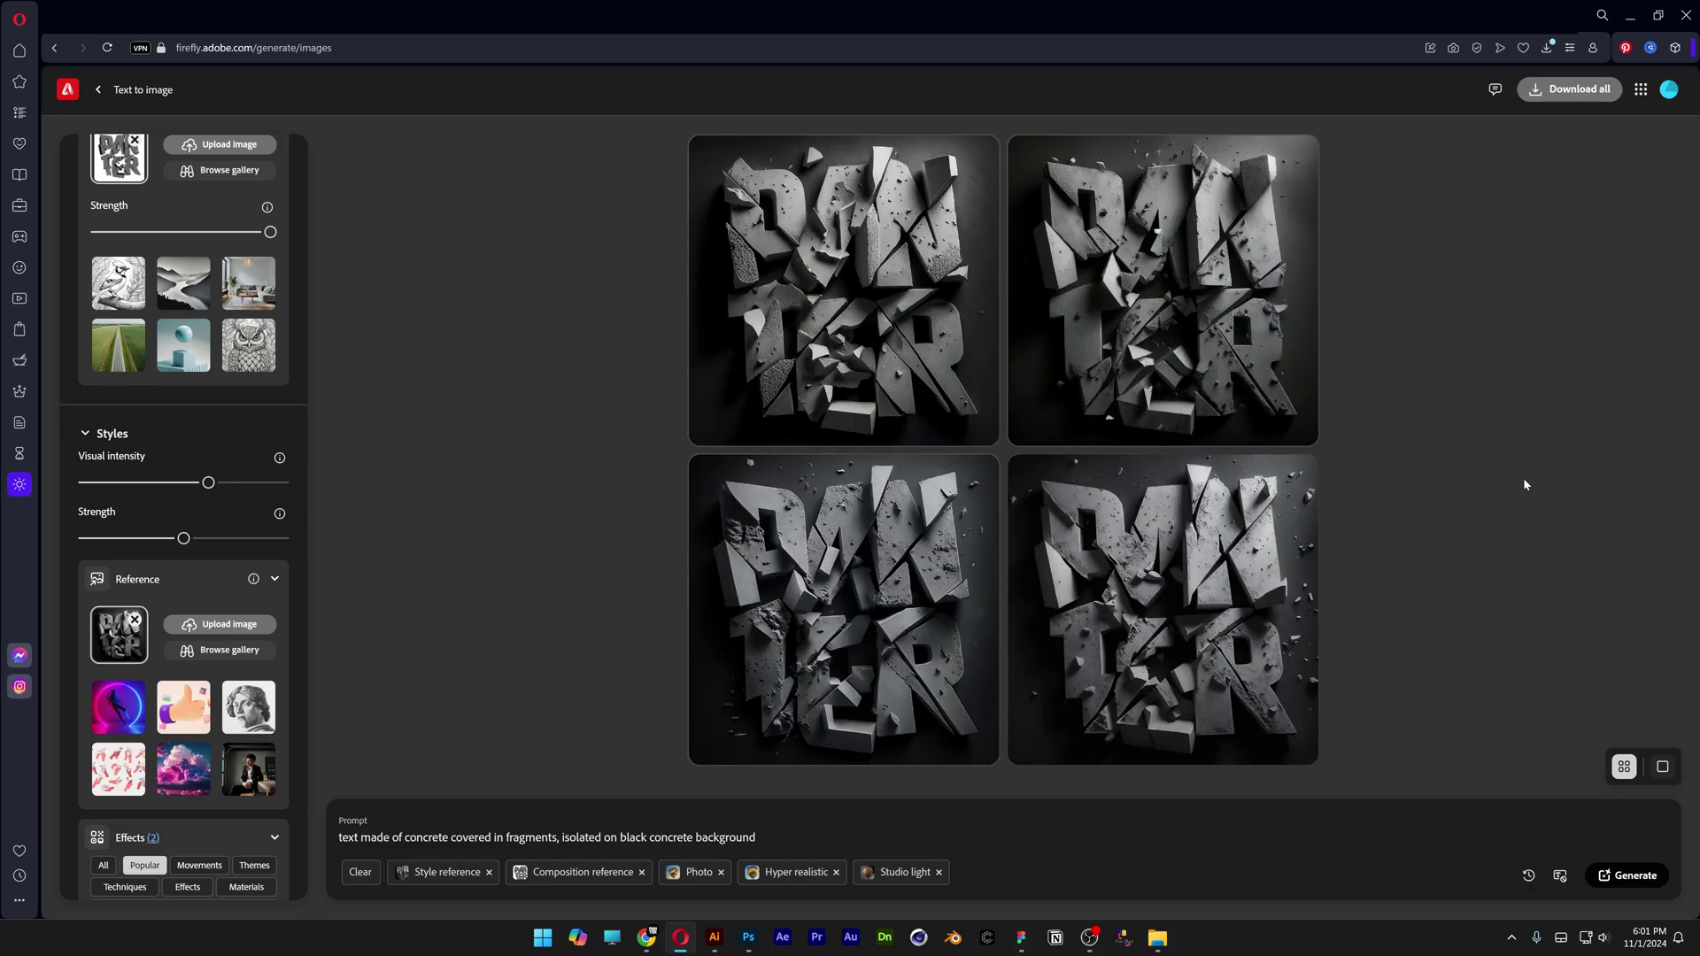
click(875, 579)
click(1308, 544)
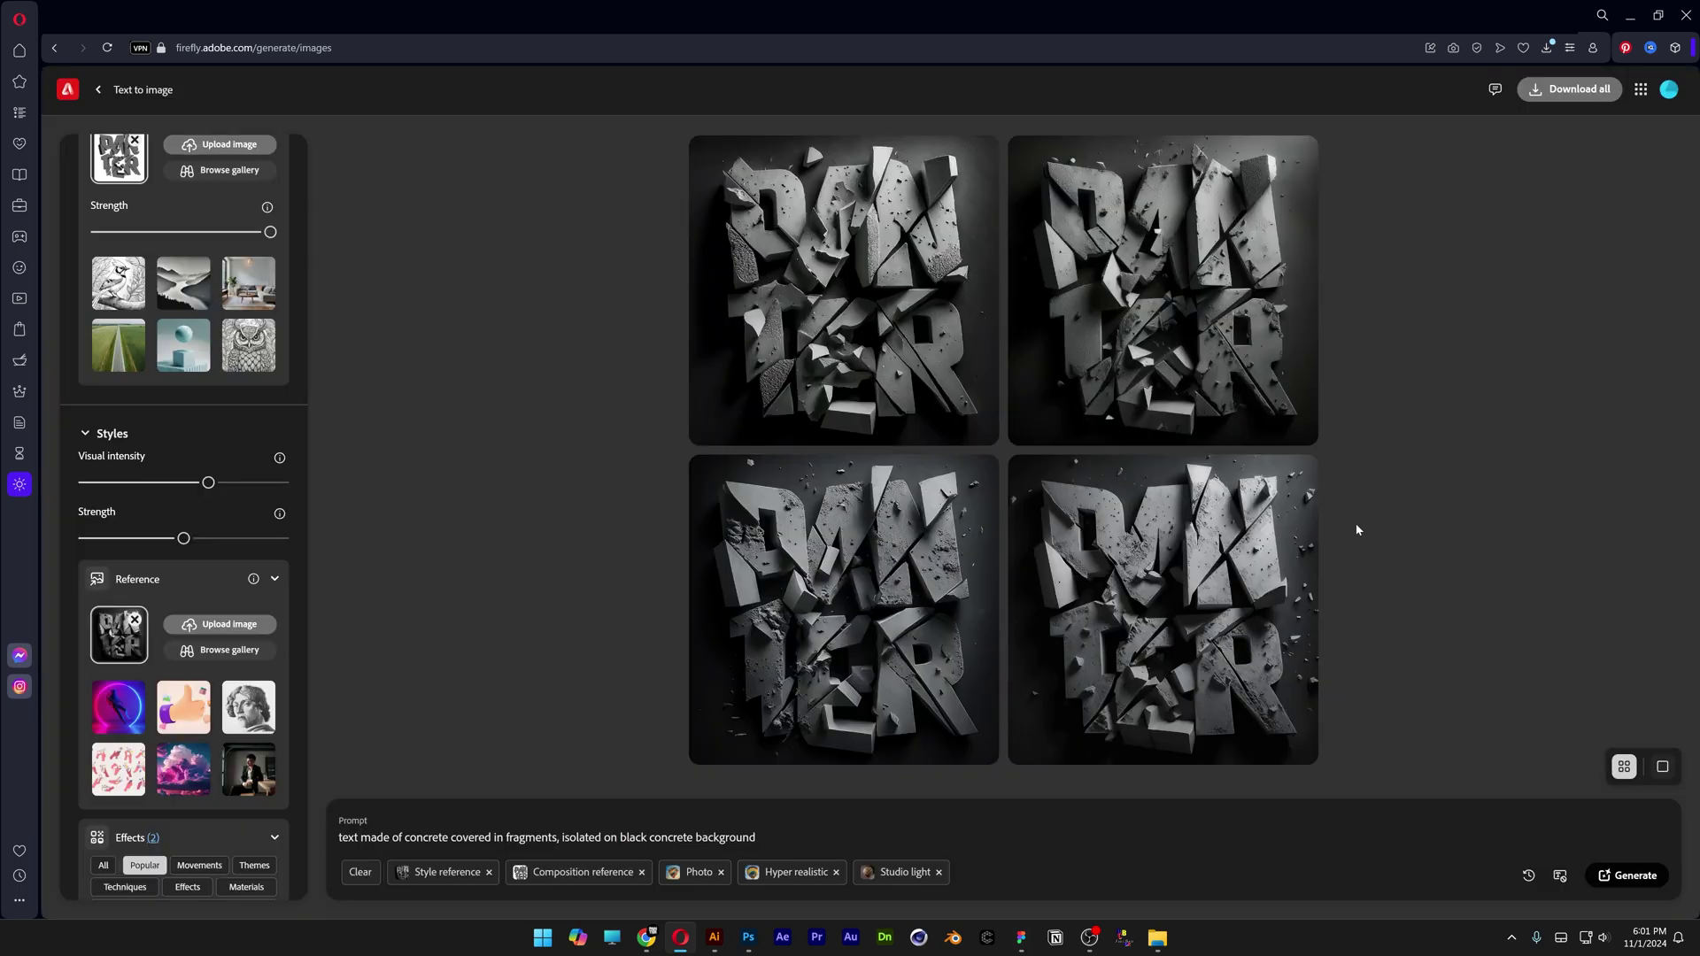
Lower only the style strength to the minimum, generate a new set and browse its images enlarged
drag(177, 543, 84, 540)
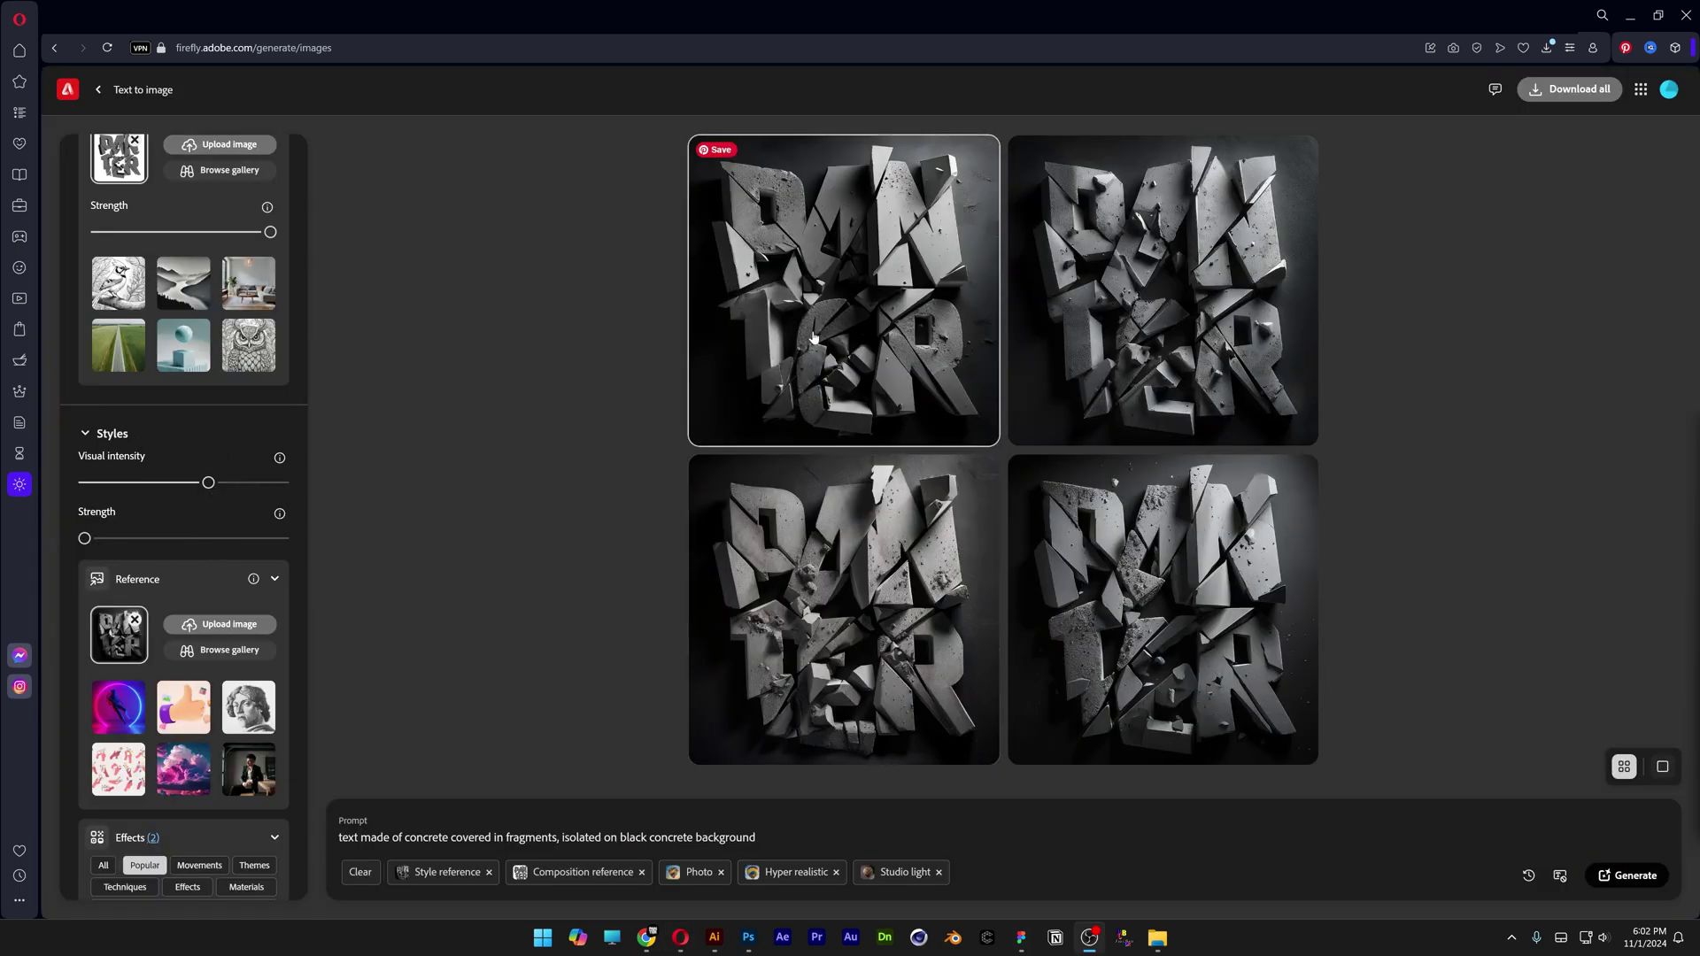
click(841, 293)
key(Right)
key(Right)
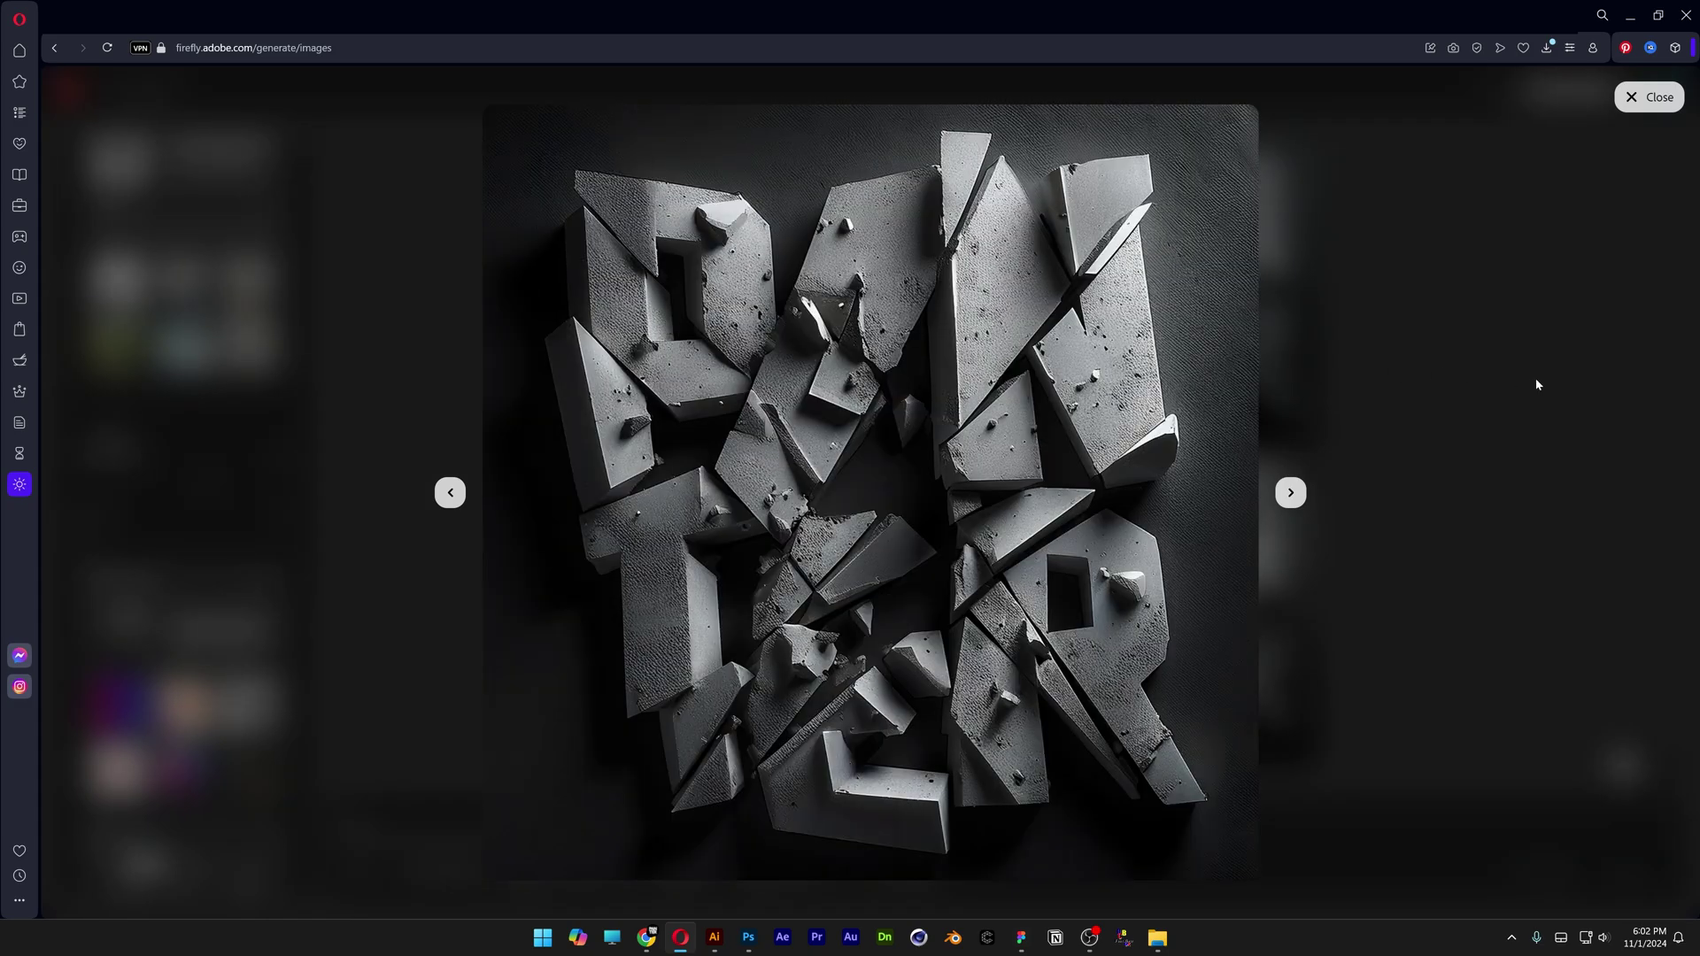
key(Right)
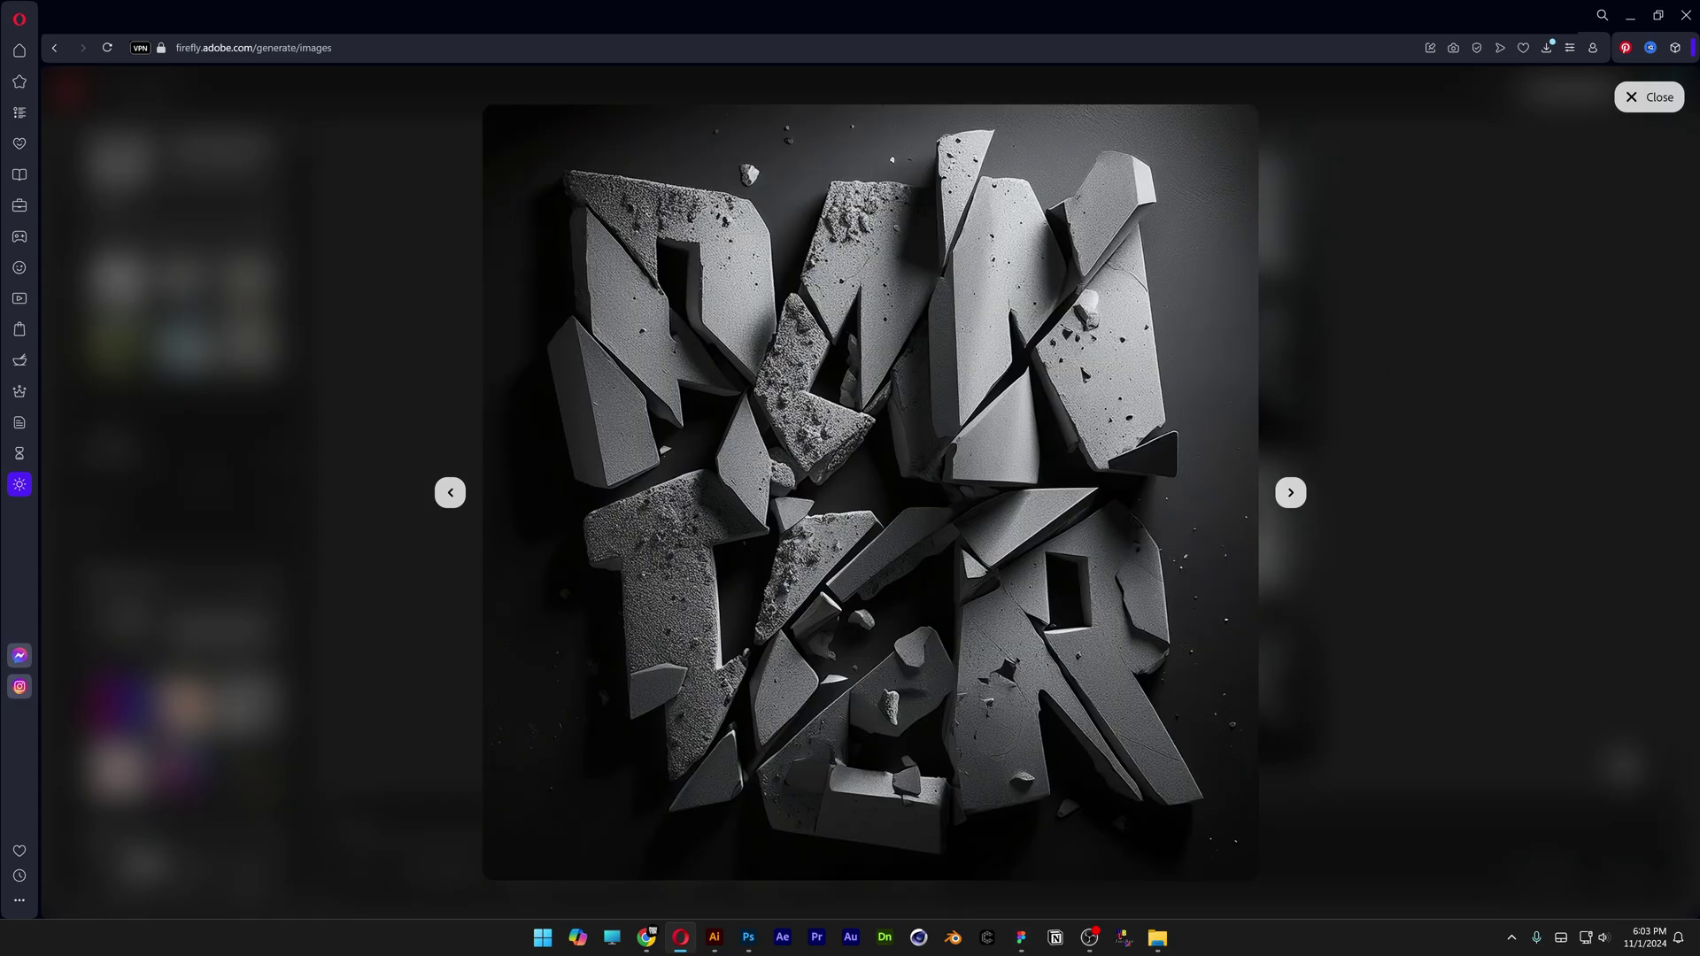